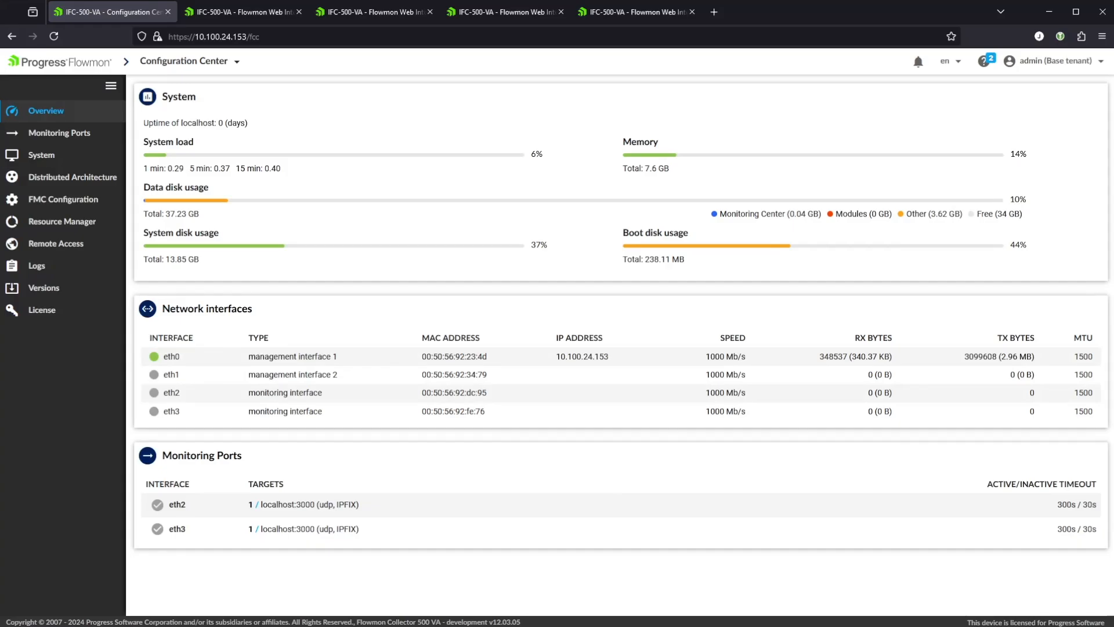
- Enable distributed architecture mode on the 10.100.24.153 device, make it the top priority master unit, and save the settings
click(58, 180)
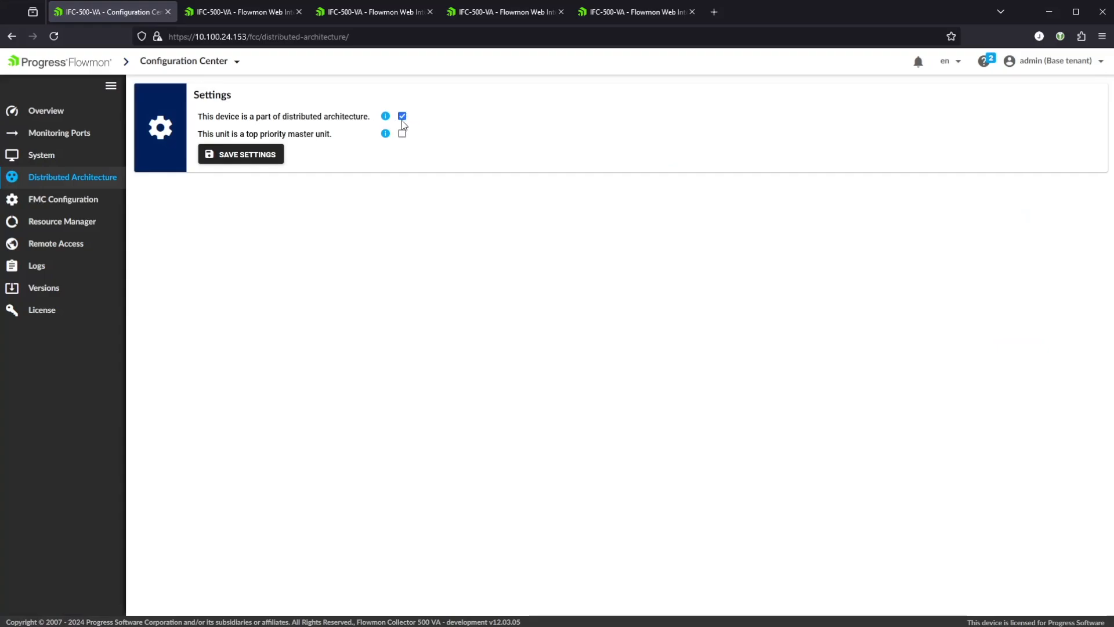
click(402, 134)
click(230, 154)
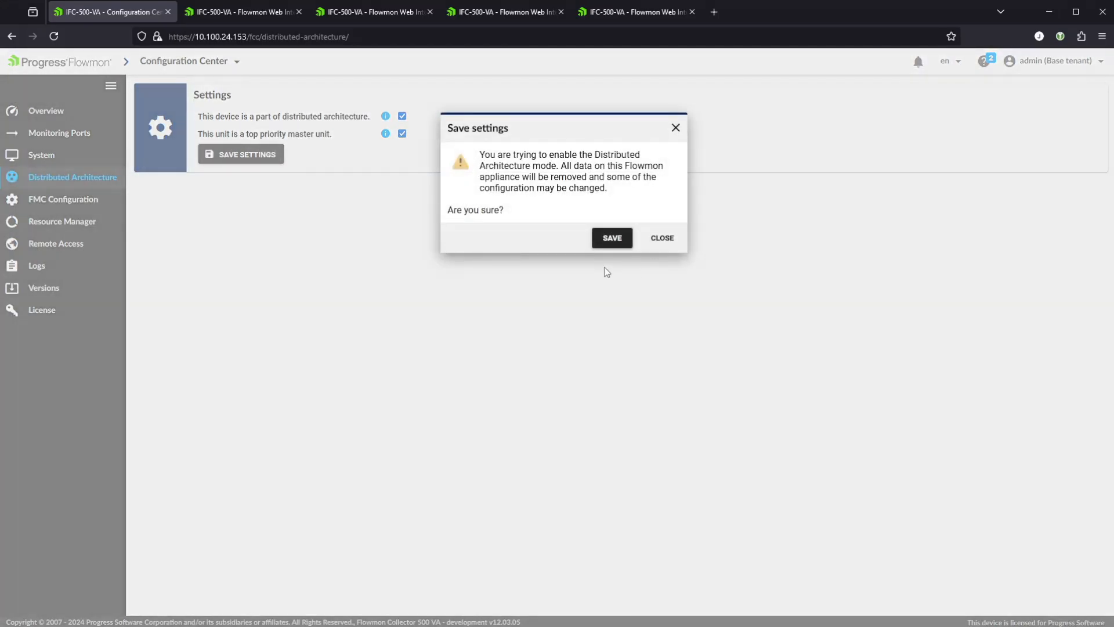
click(616, 238)
- Enable distributed architecture mode on the 10.100.24.52 device without making it a master, and save the settings
click(242, 11)
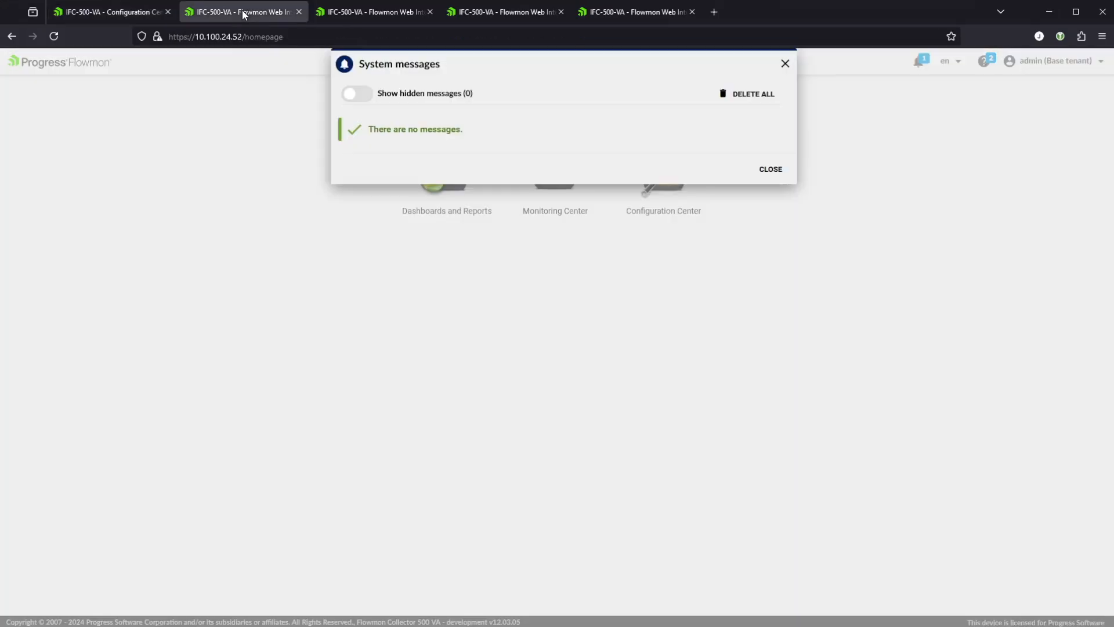
click(785, 65)
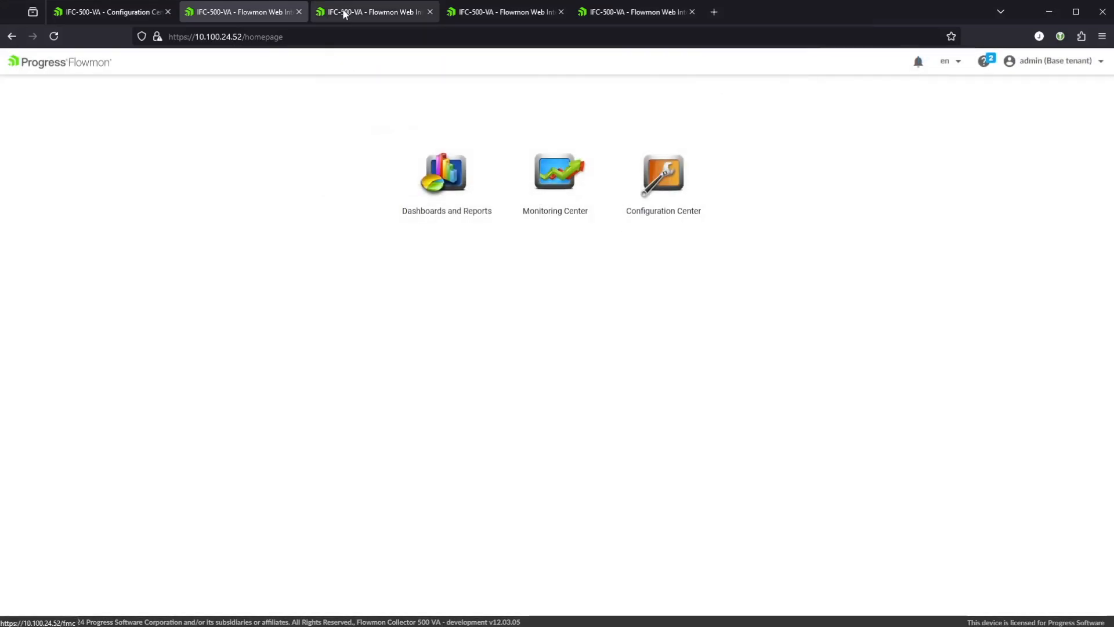
drag(625, 211, 689, 209)
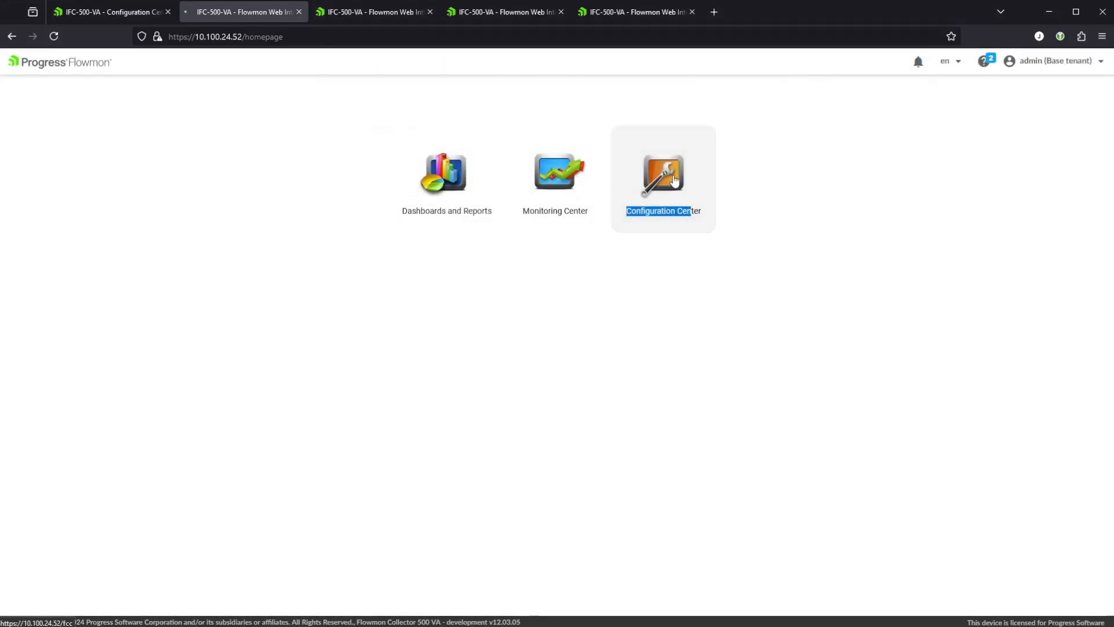
click(691, 203)
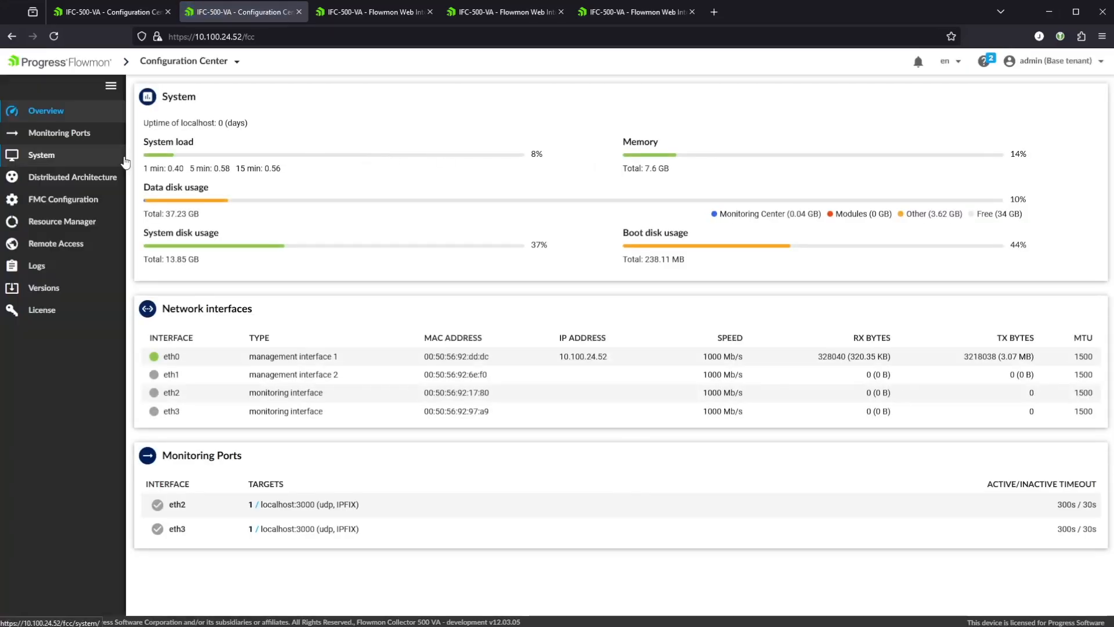
click(88, 177)
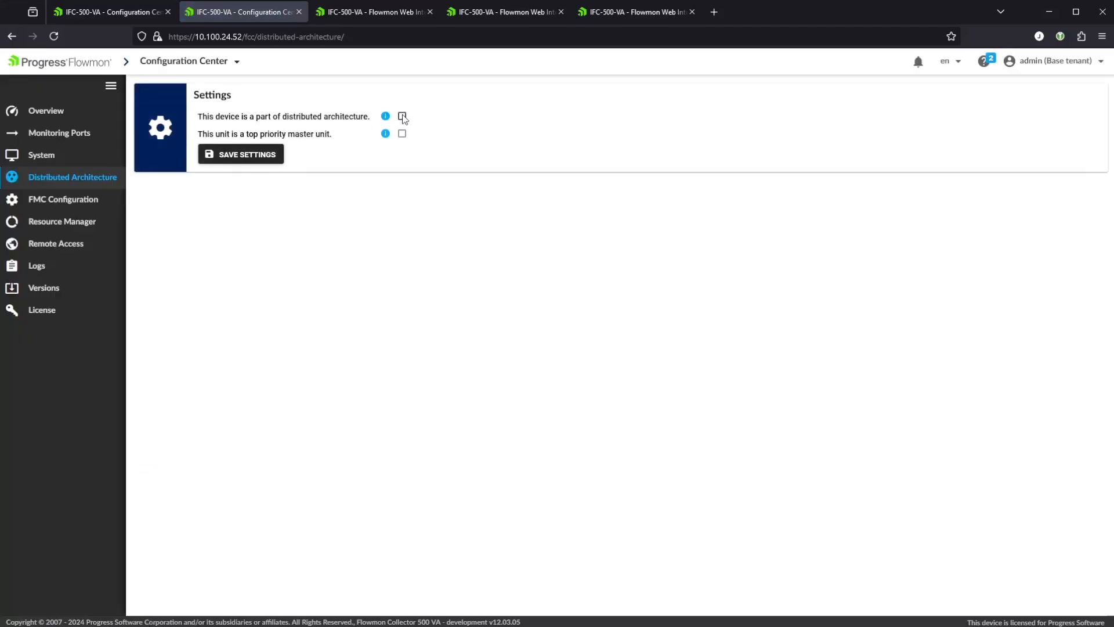
click(250, 160)
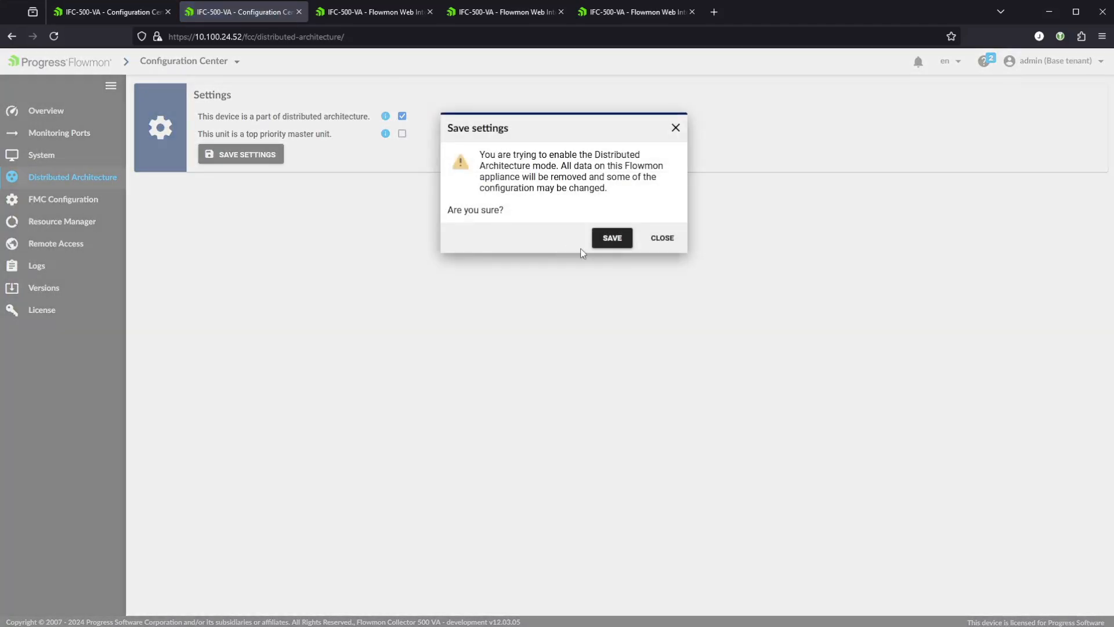
click(614, 238)
- Make the 10.100.24.154 device part of the distributed architecture and save its settings
click(383, 12)
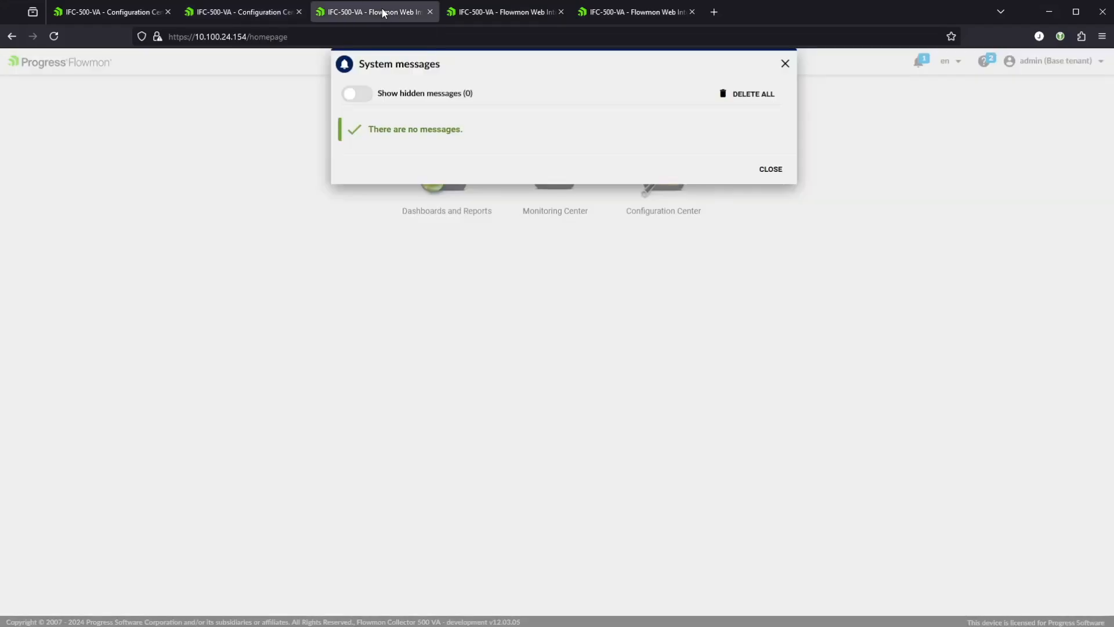
click(785, 64)
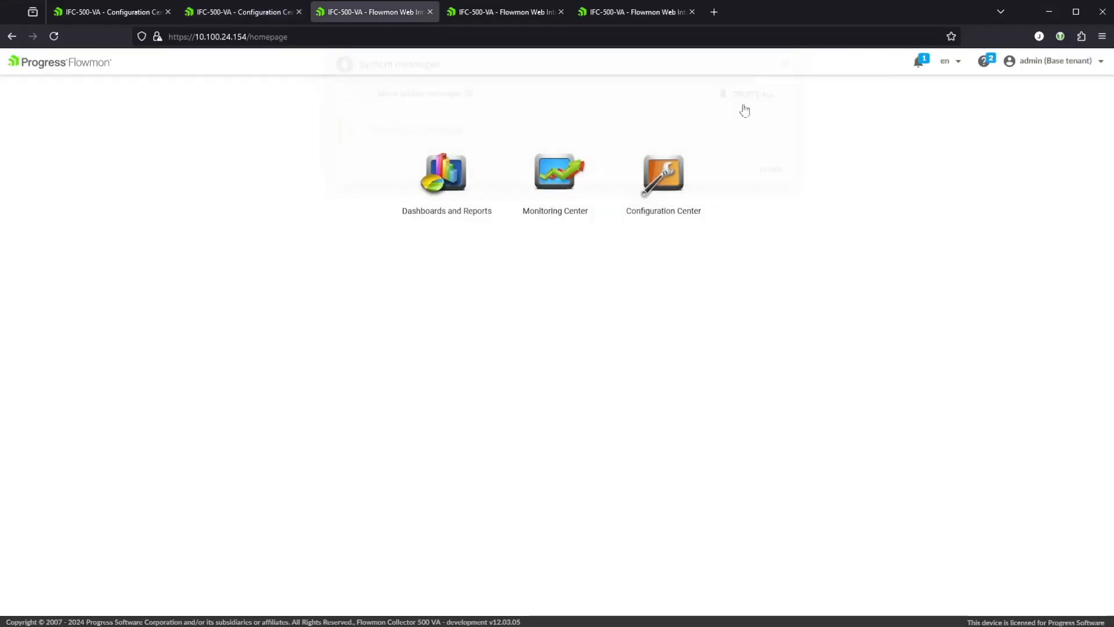
click(670, 177)
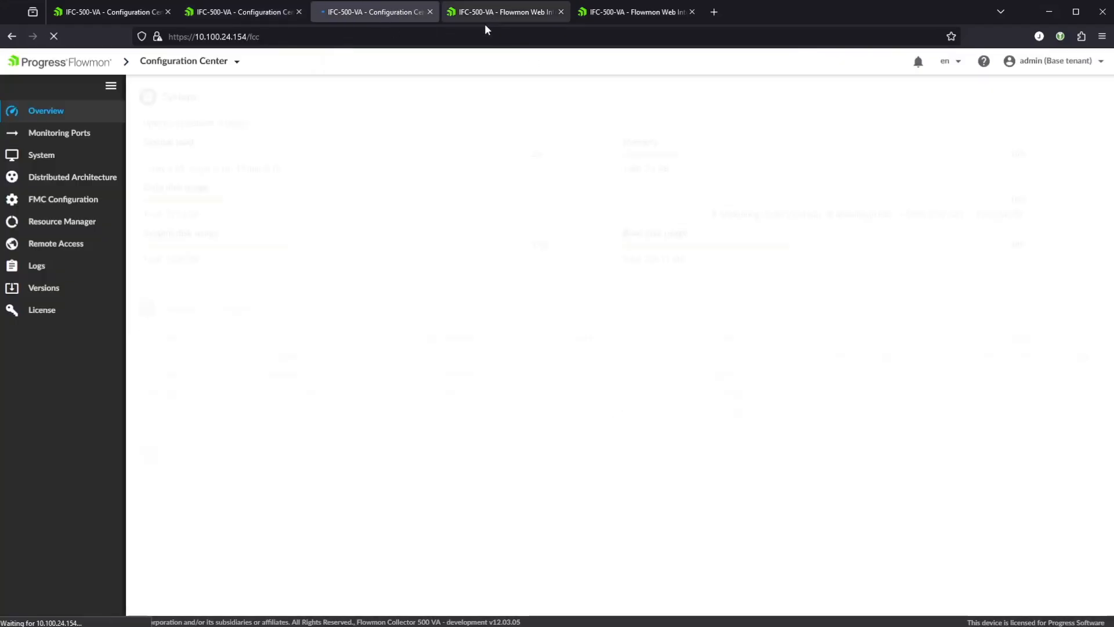
click(72, 176)
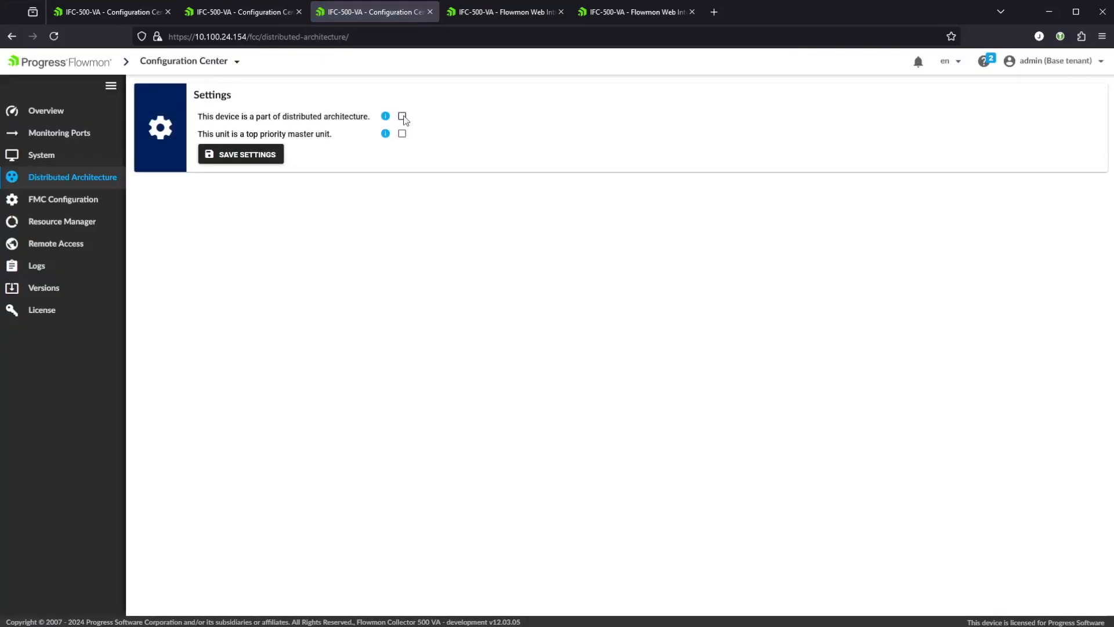
click(244, 154)
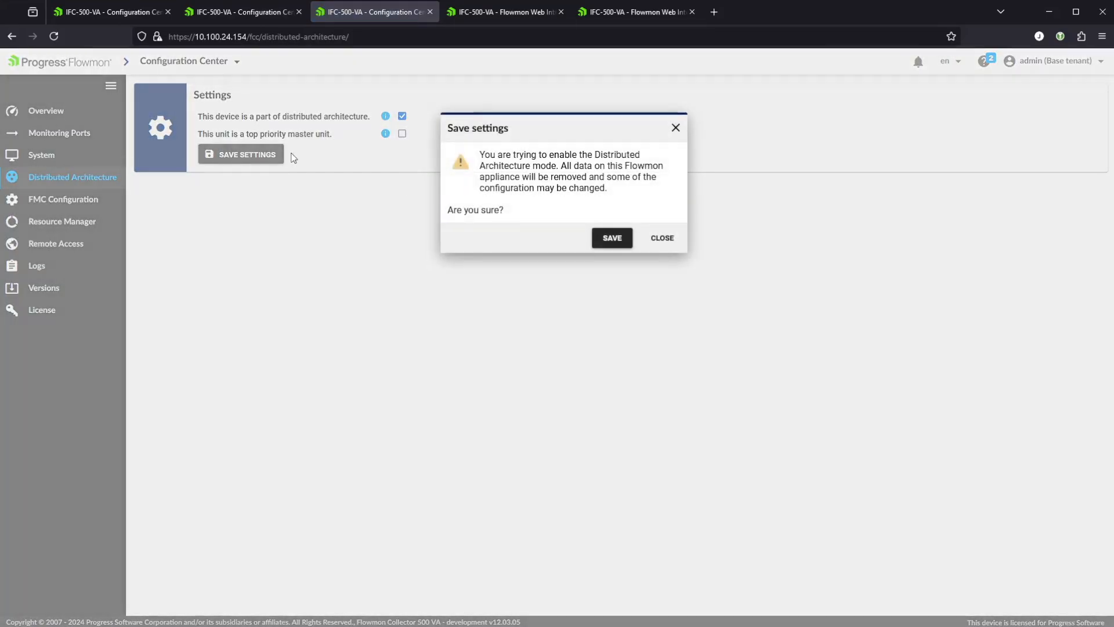
click(609, 238)
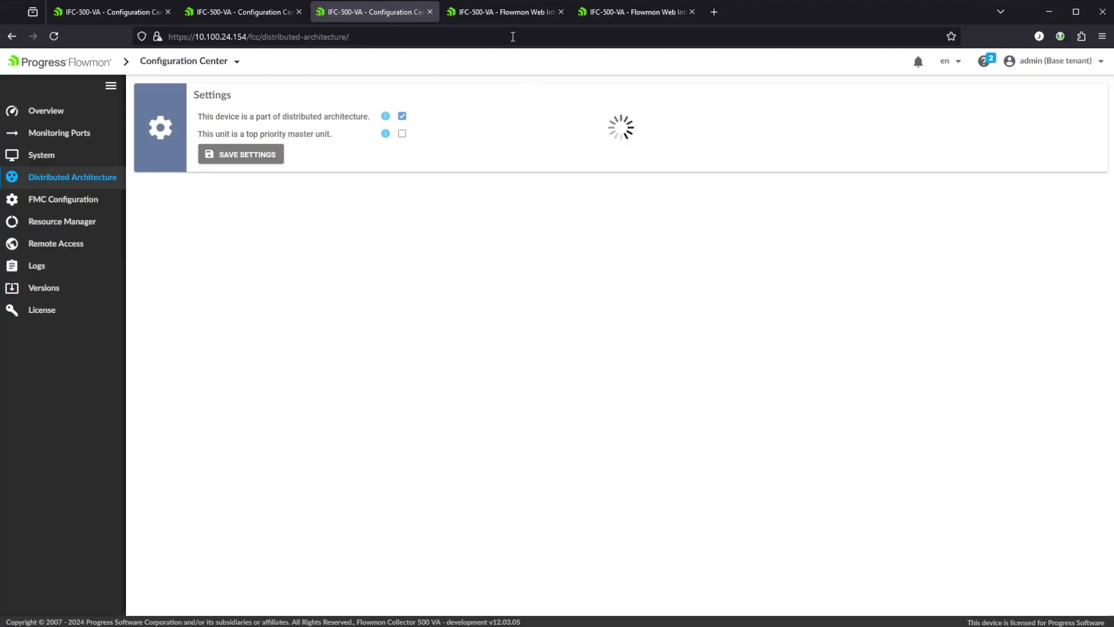
- Make the 10.100.24.155 device part of the distributed architecture and save its settings
click(516, 13)
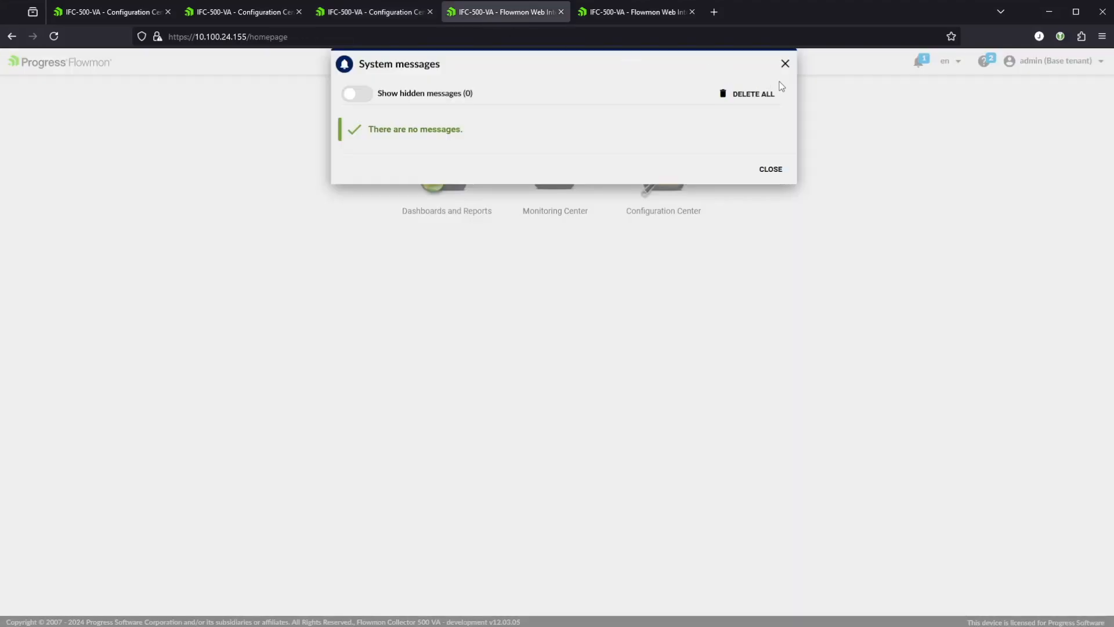
click(784, 64)
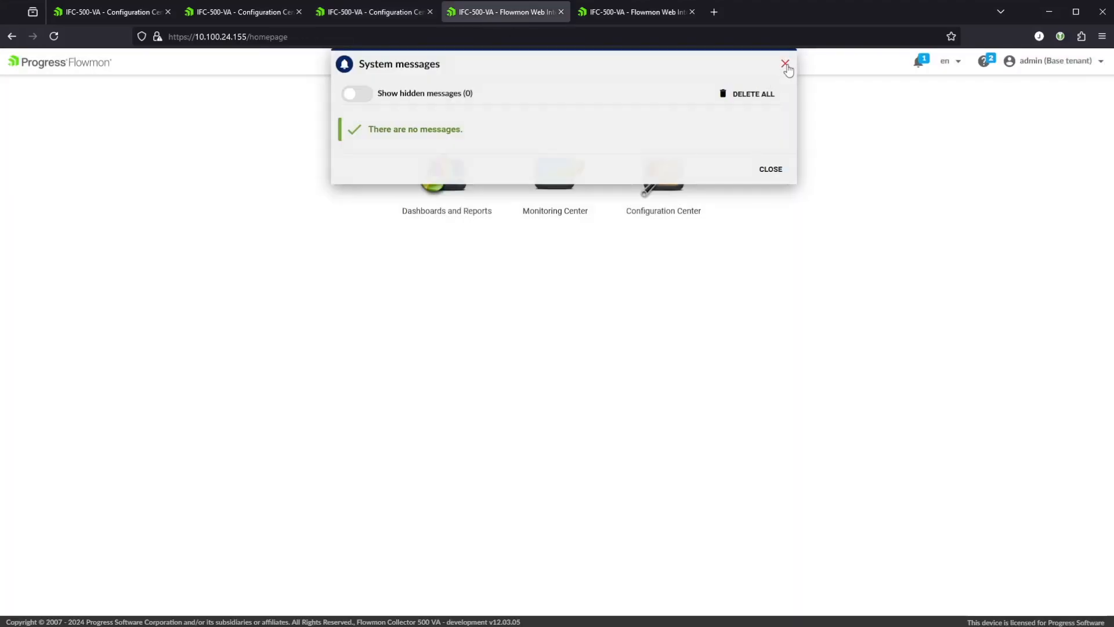
click(664, 174)
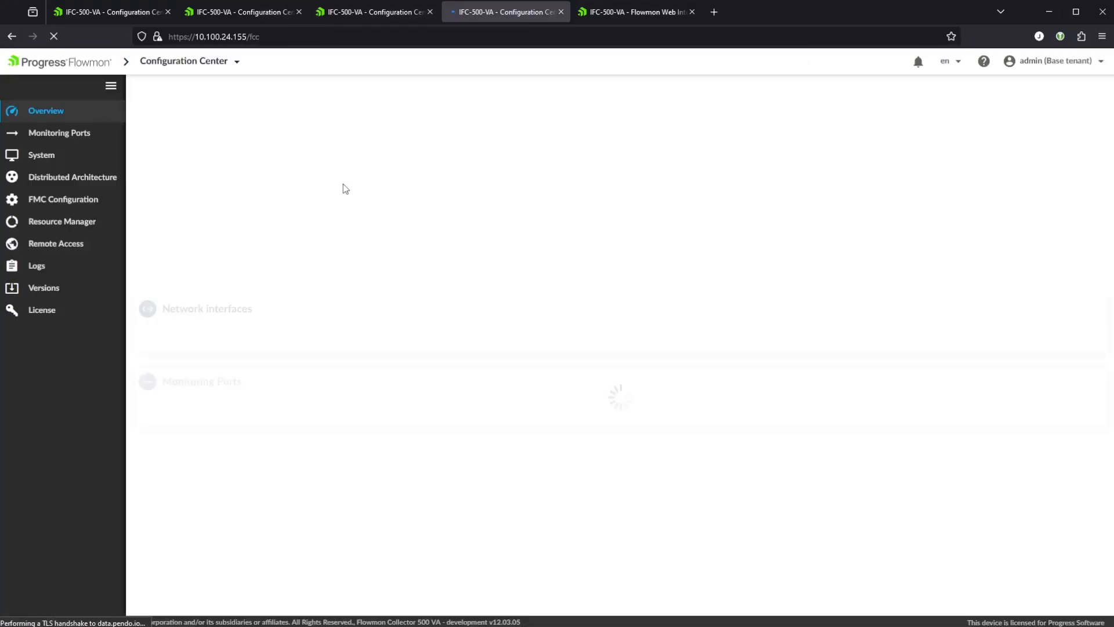
click(69, 180)
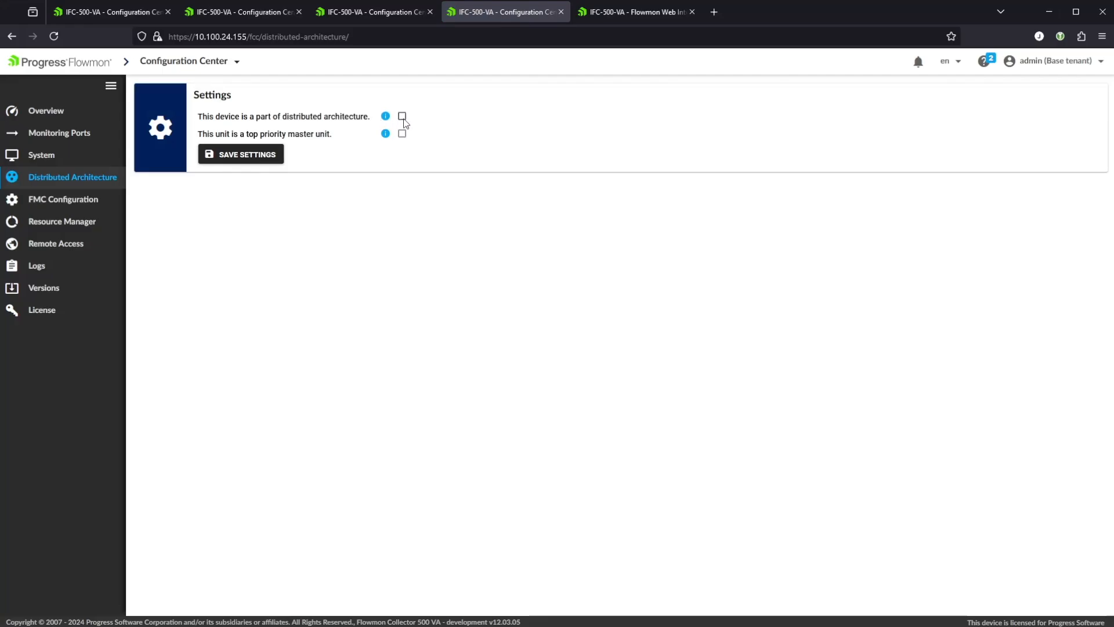
click(403, 119)
click(256, 155)
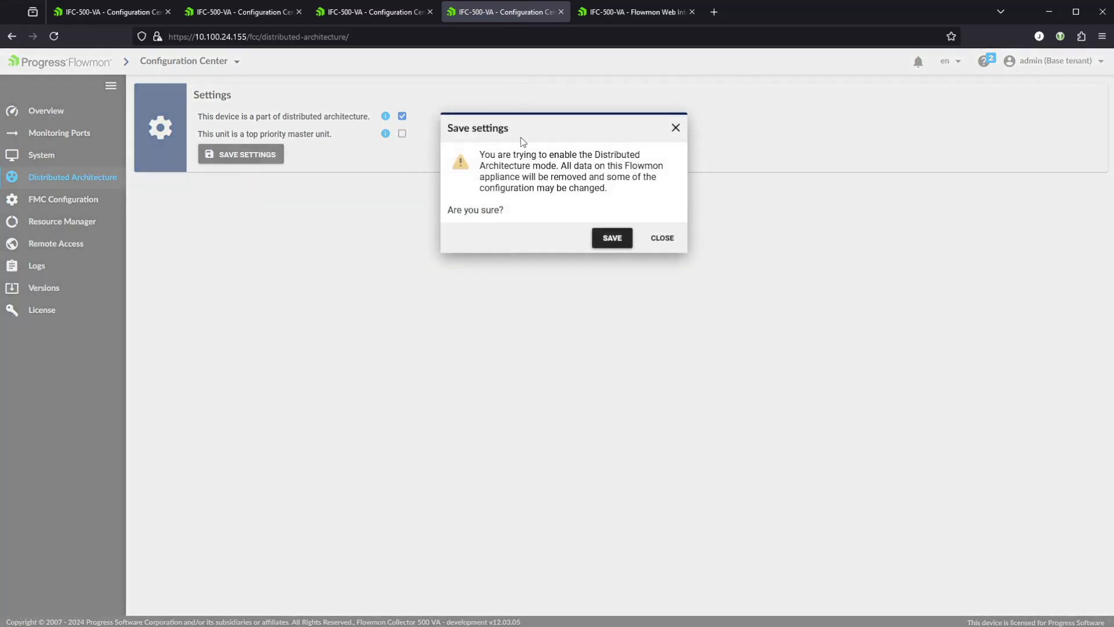
click(613, 238)
- Make the 10.100.24.156 device part of the distributed architecture and save its settings
click(622, 17)
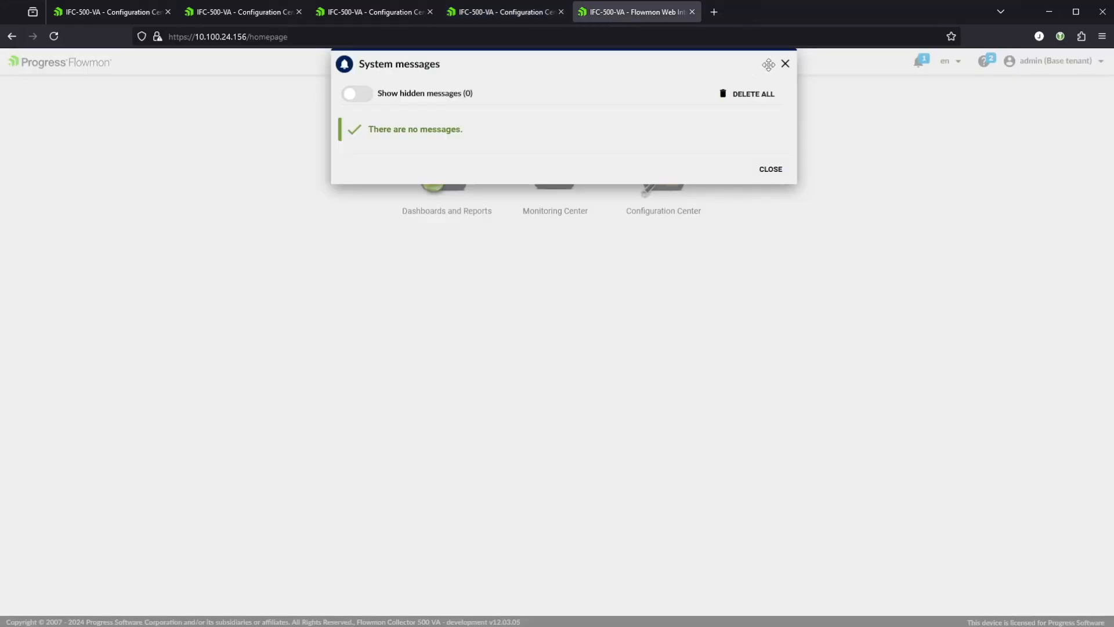
click(785, 63)
click(685, 190)
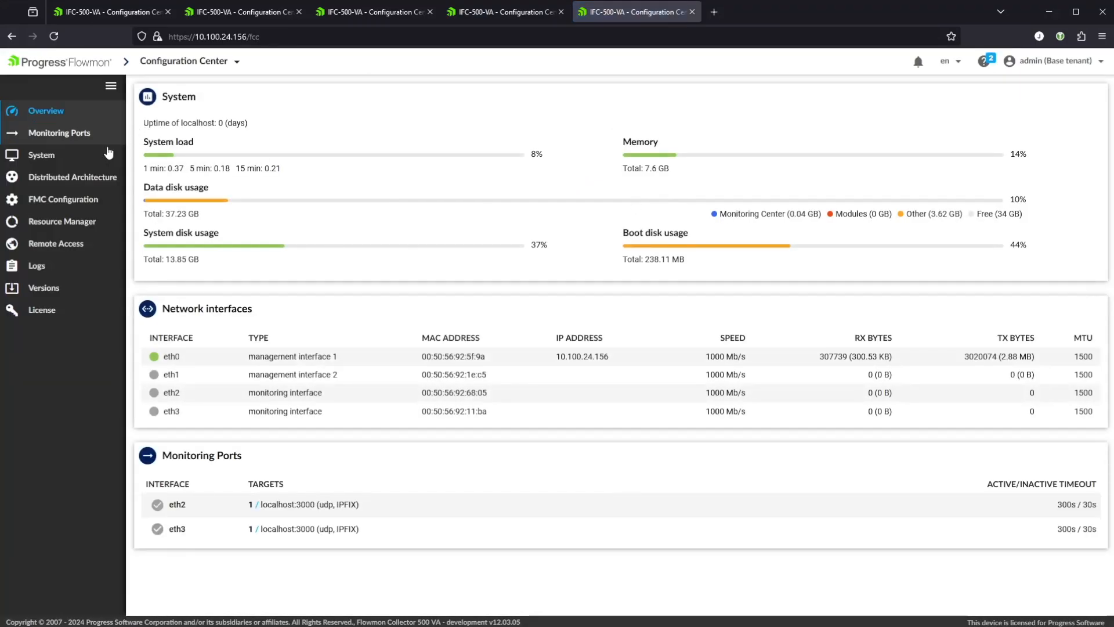
click(64, 178)
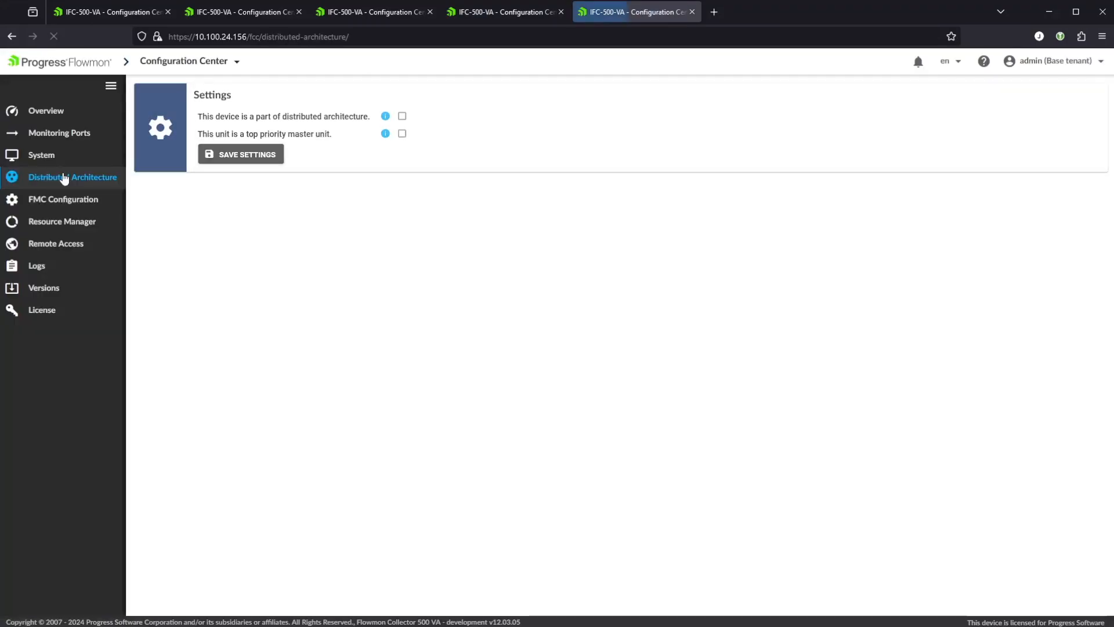
click(404, 116)
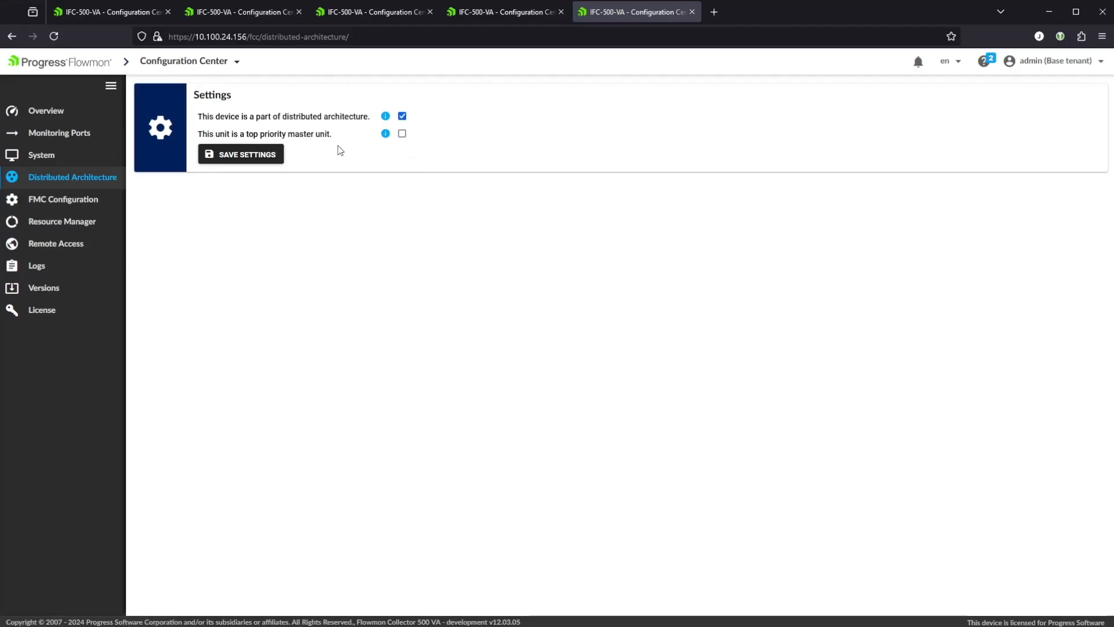
click(259, 154)
click(603, 243)
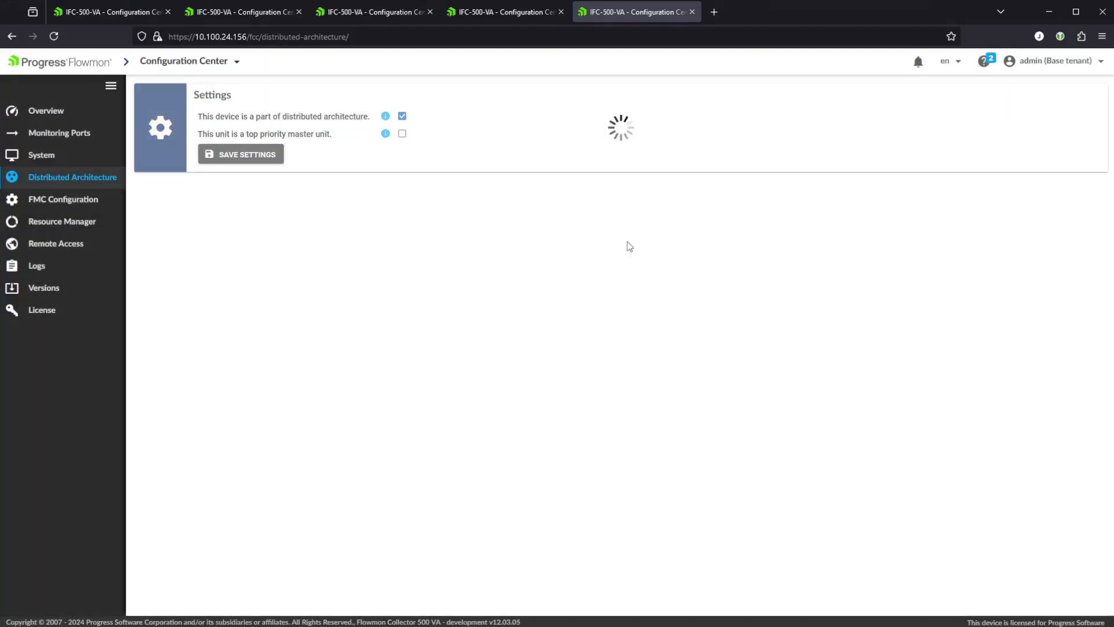
- Check the saved distributed architecture settings on the master unit and each of the four other devices
click(127, 16)
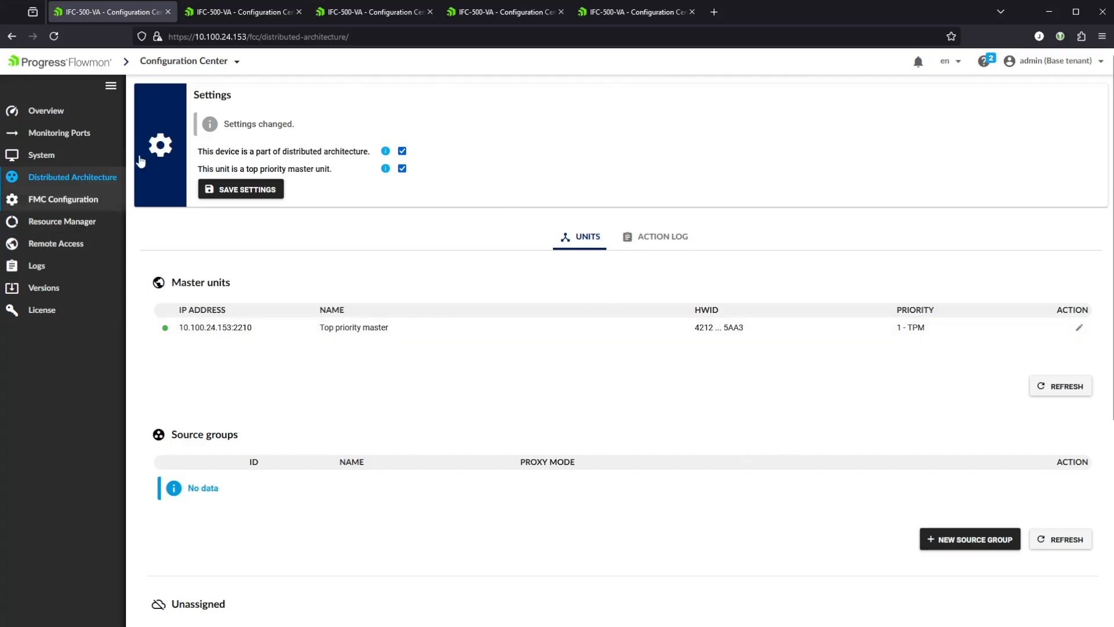
click(259, 14)
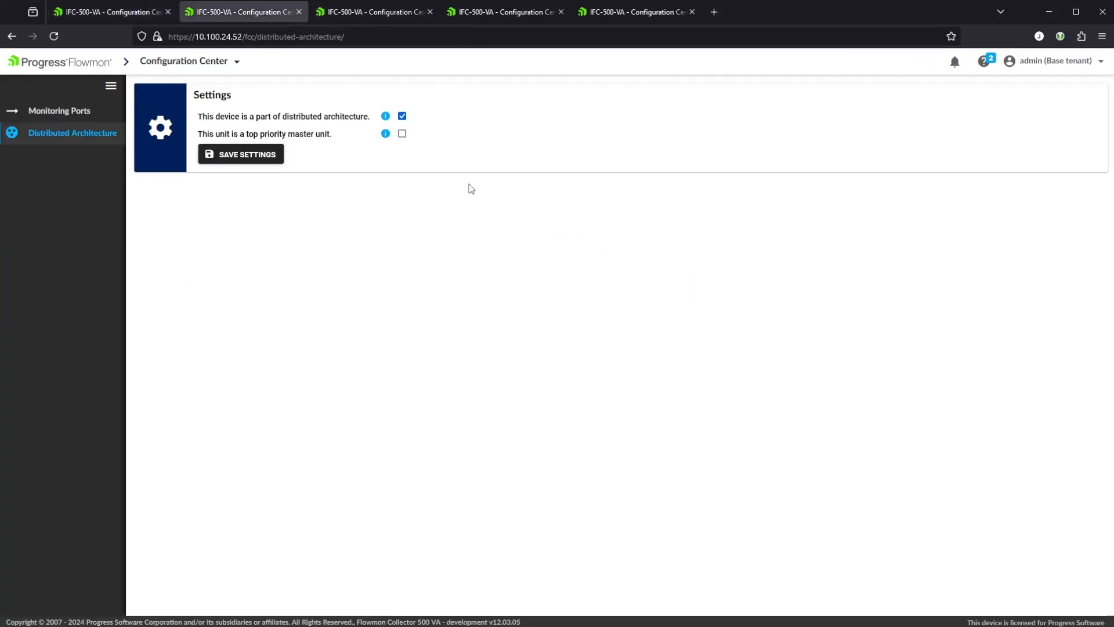
click(372, 13)
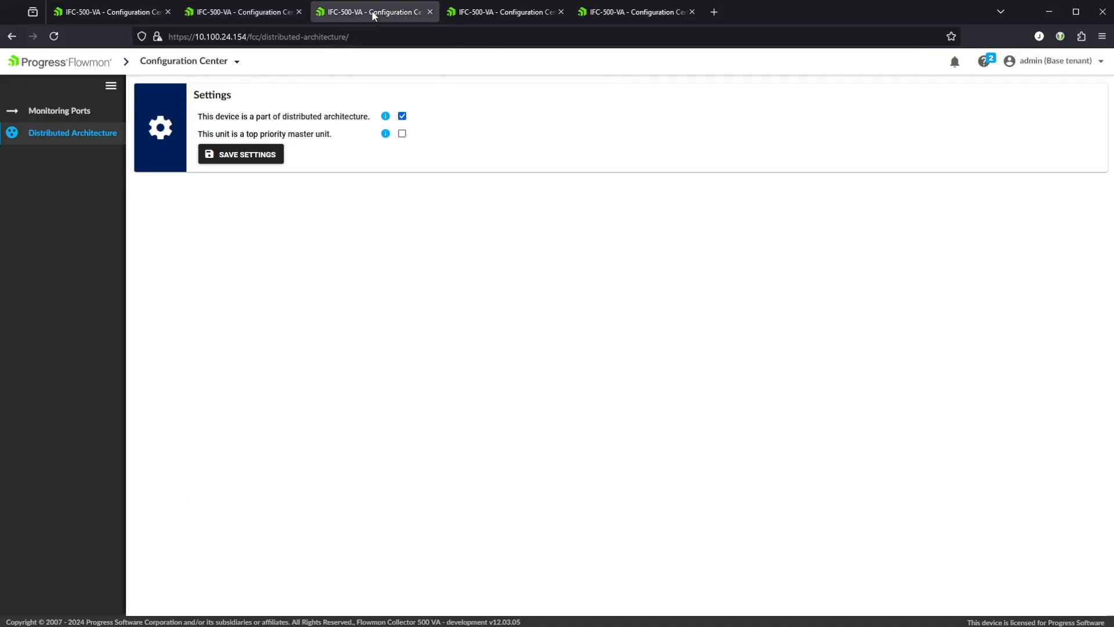
click(516, 17)
click(622, 12)
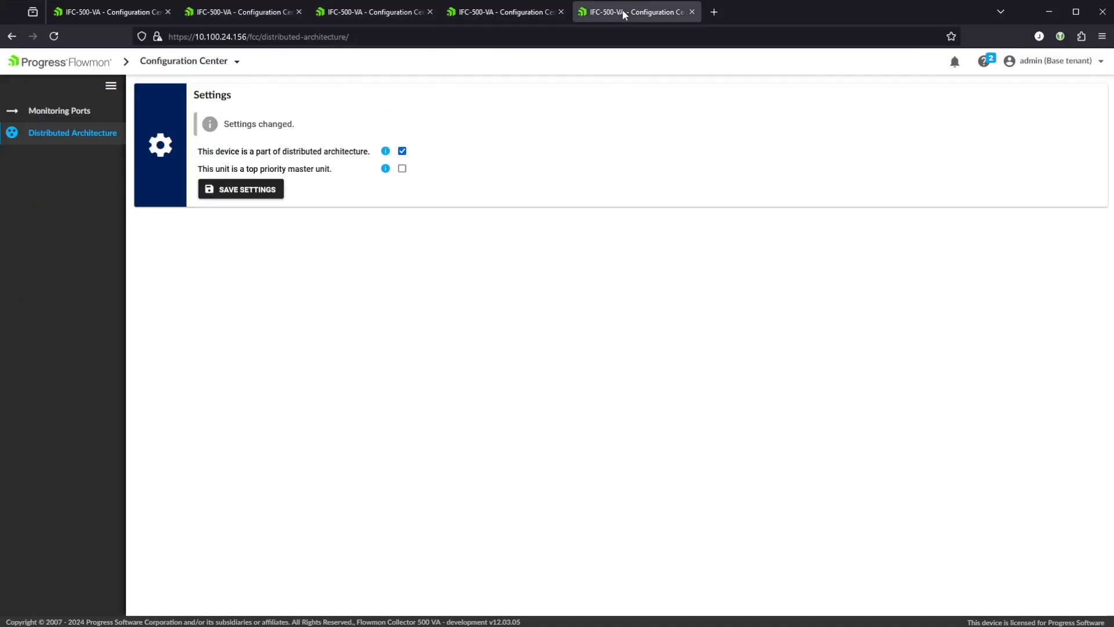
- Start a new unassigned unit on the 10.100.24.153 master, using the second device's IP address 10.100.24.52
click(241, 11)
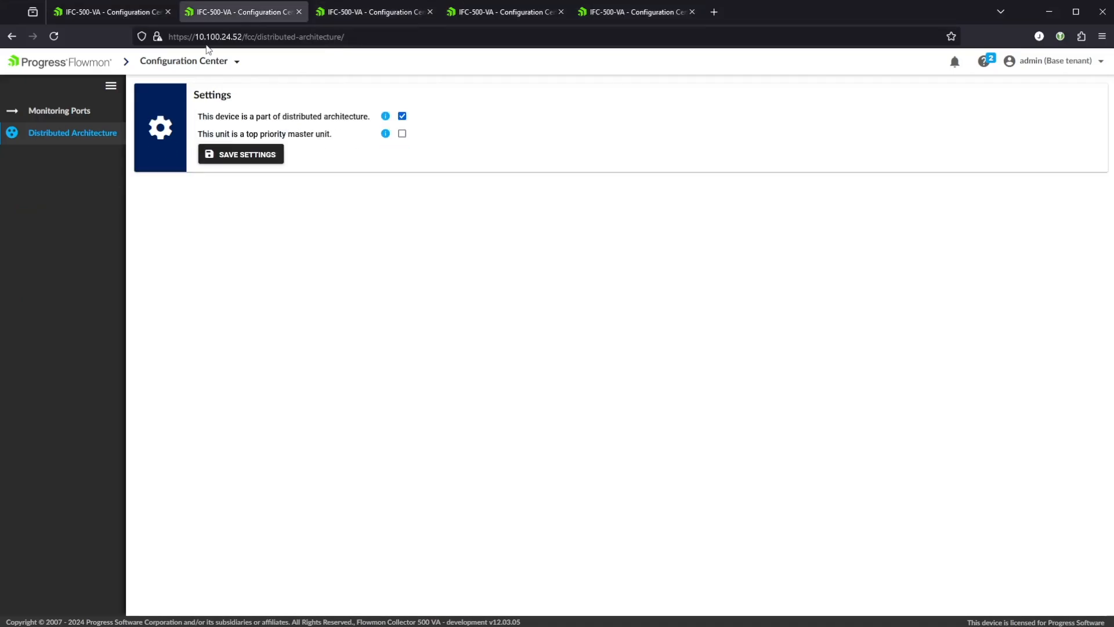
drag(196, 36, 237, 36)
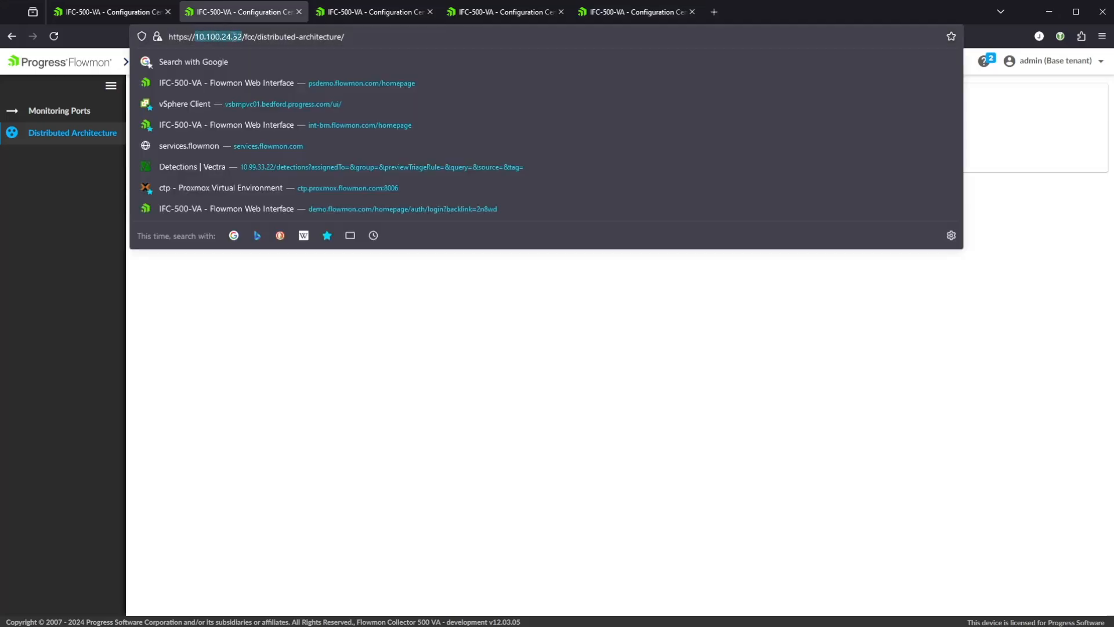
click(116, 11)
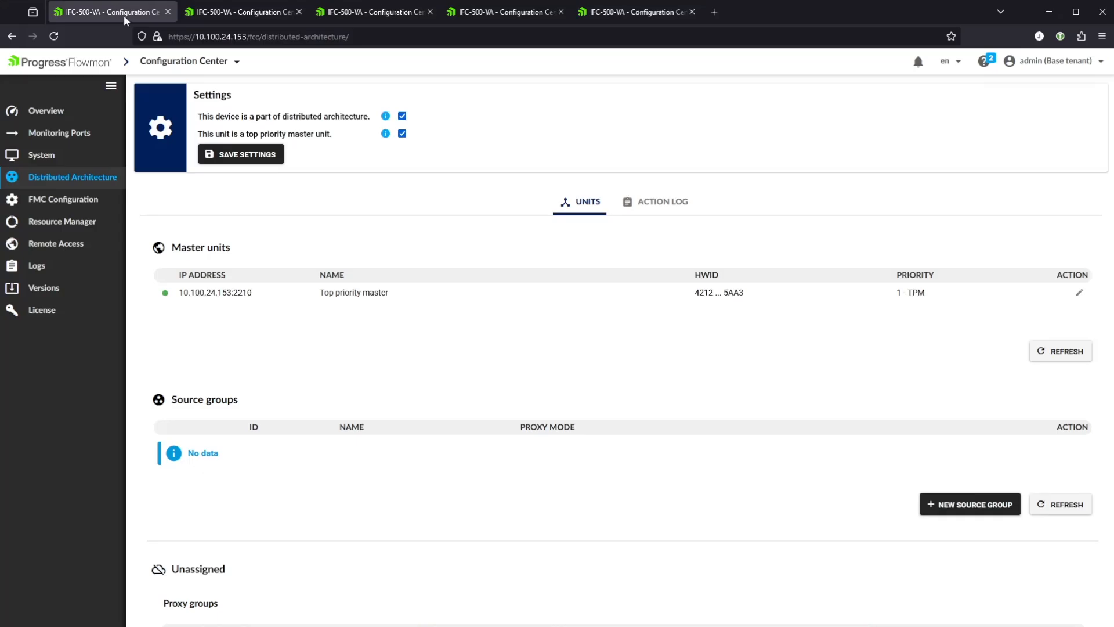
scroll(447, 477, down, 5)
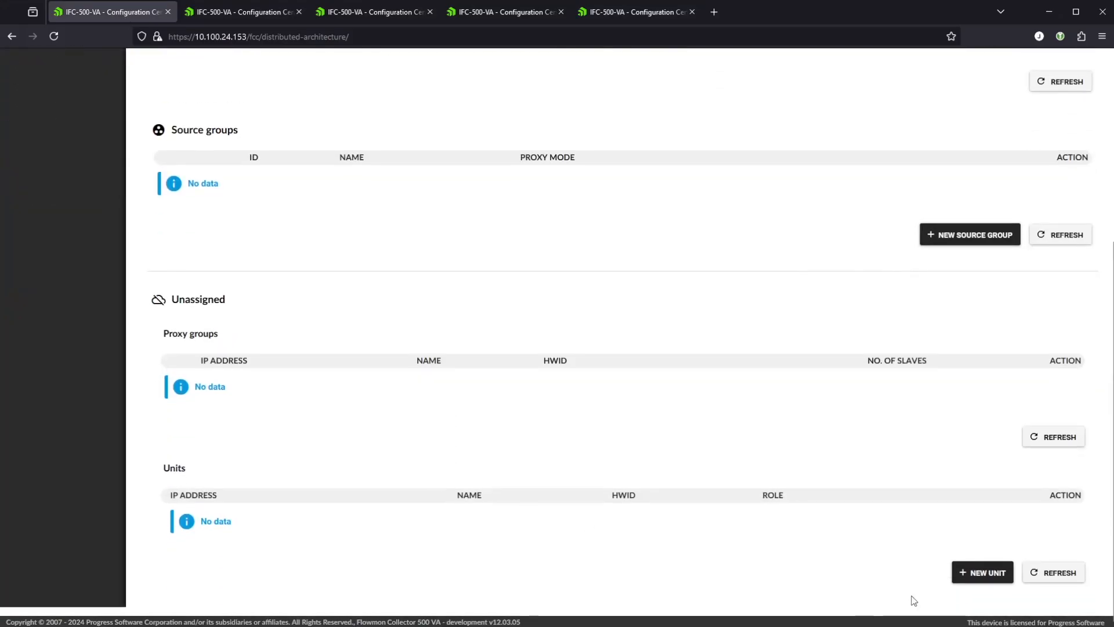
click(980, 572)
click(596, 238)
click(582, 272)
text(10.100.24.52)
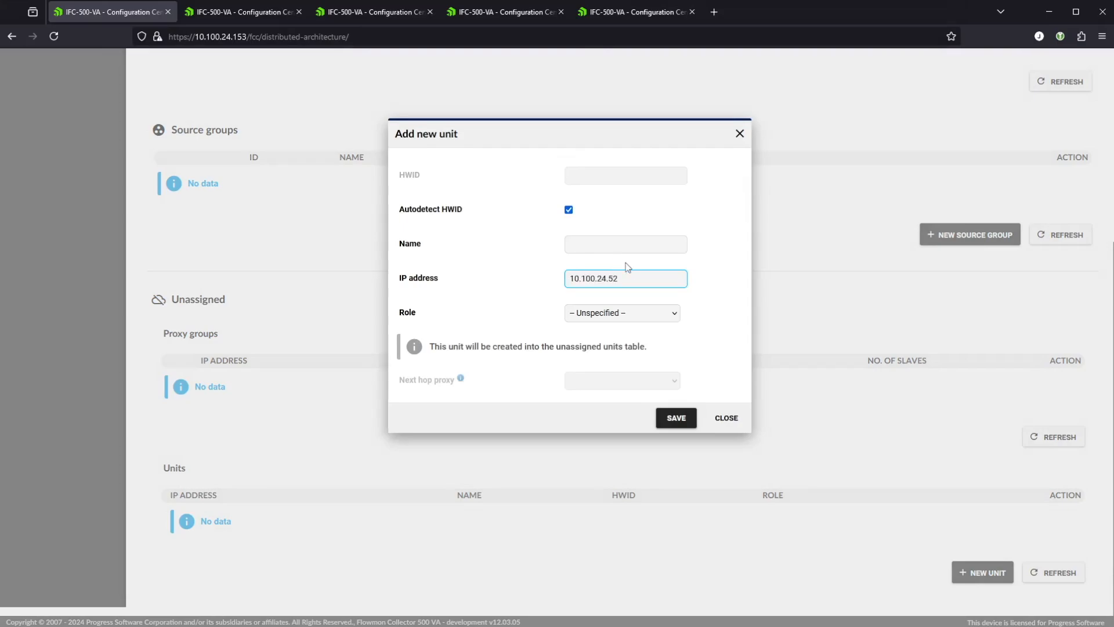
- Give the new unit the Standalone slave role, name it standalone-col and save it
click(630, 314)
click(616, 382)
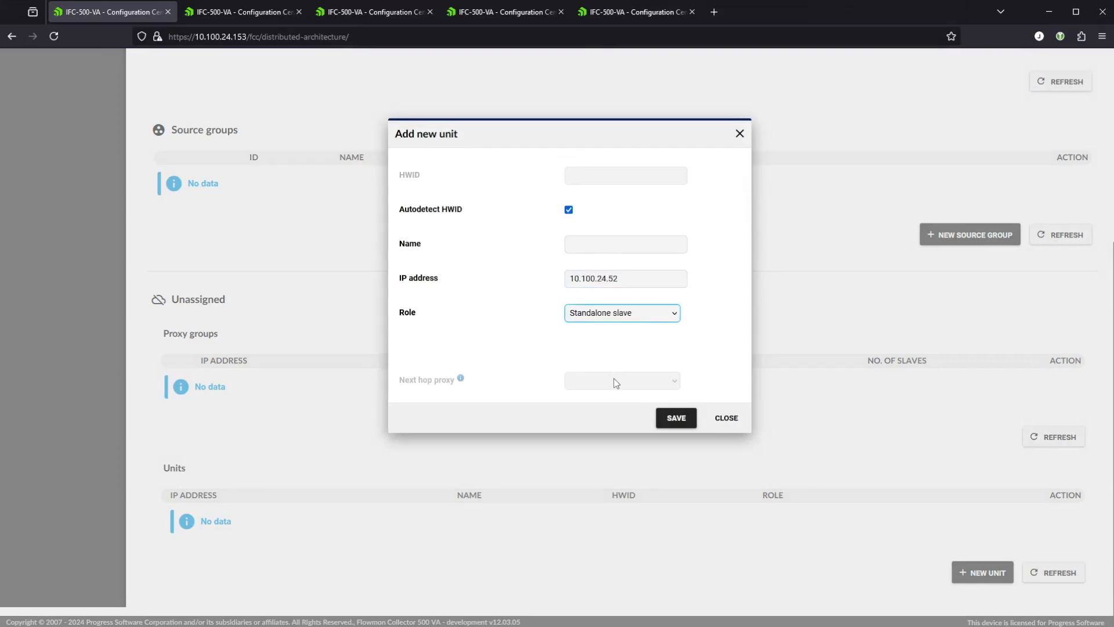
click(592, 246)
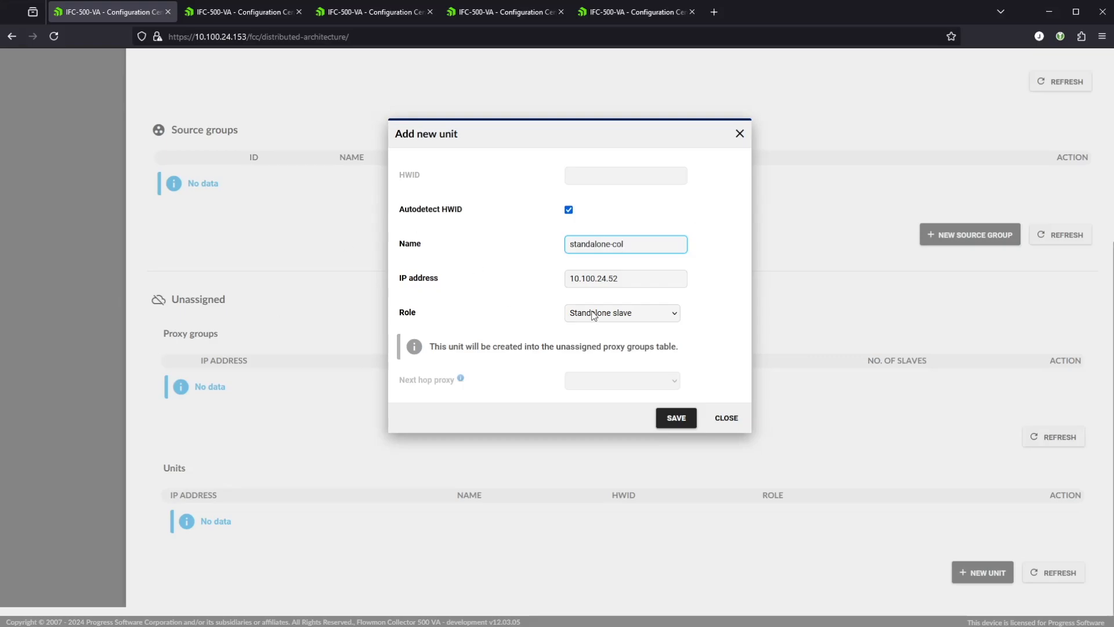
click(670, 426)
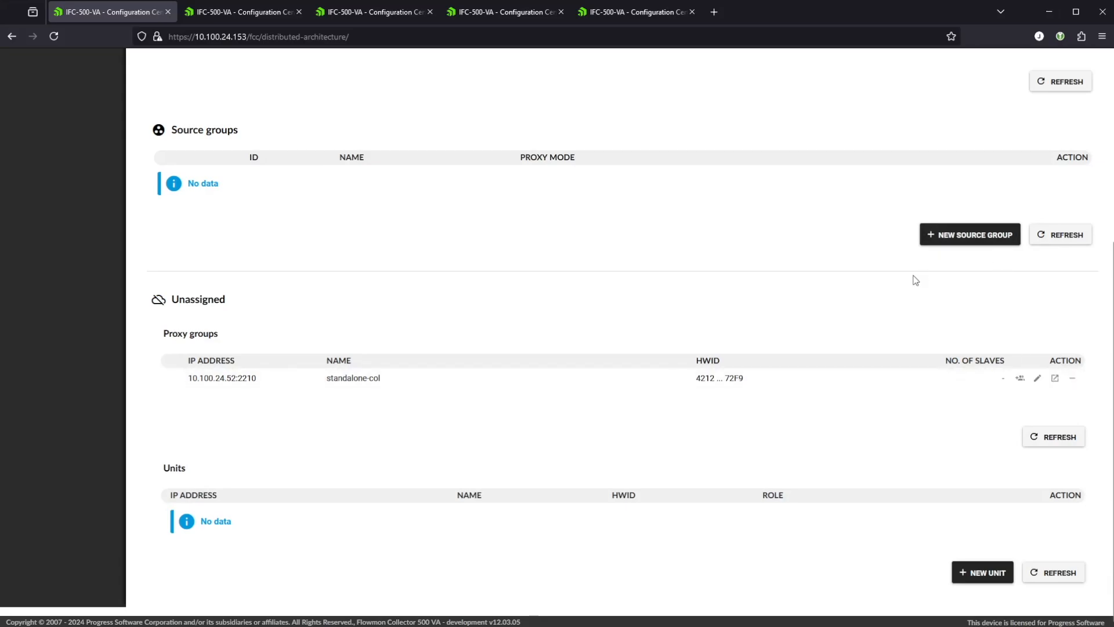
- Create a source group named HQ with the Round-robin proxy mode
click(1020, 379)
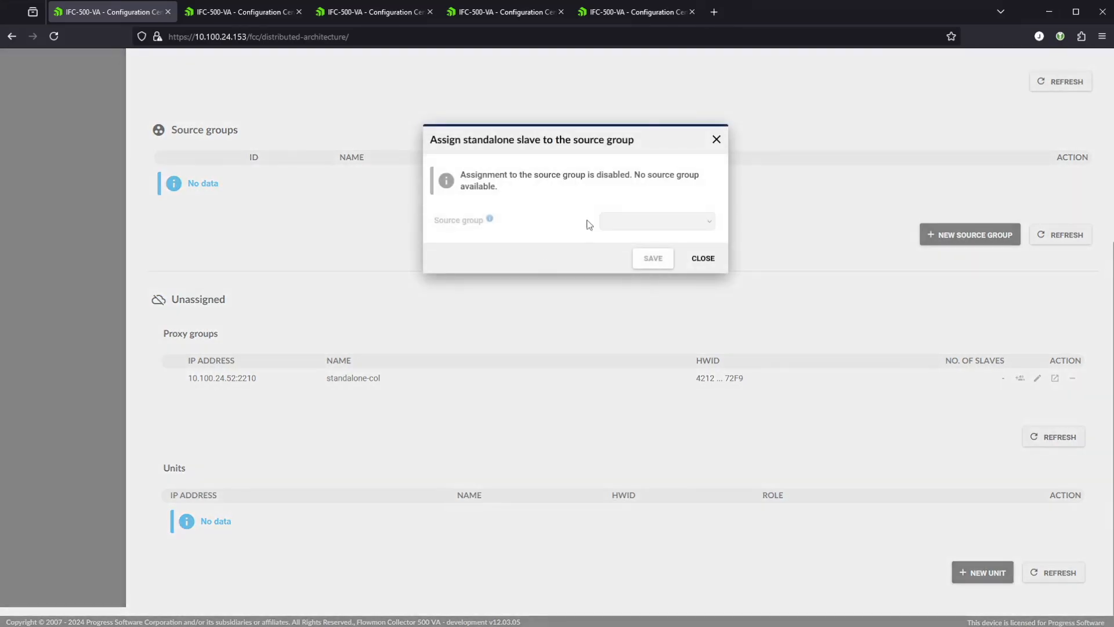
click(702, 259)
scroll(643, 257, up, 3)
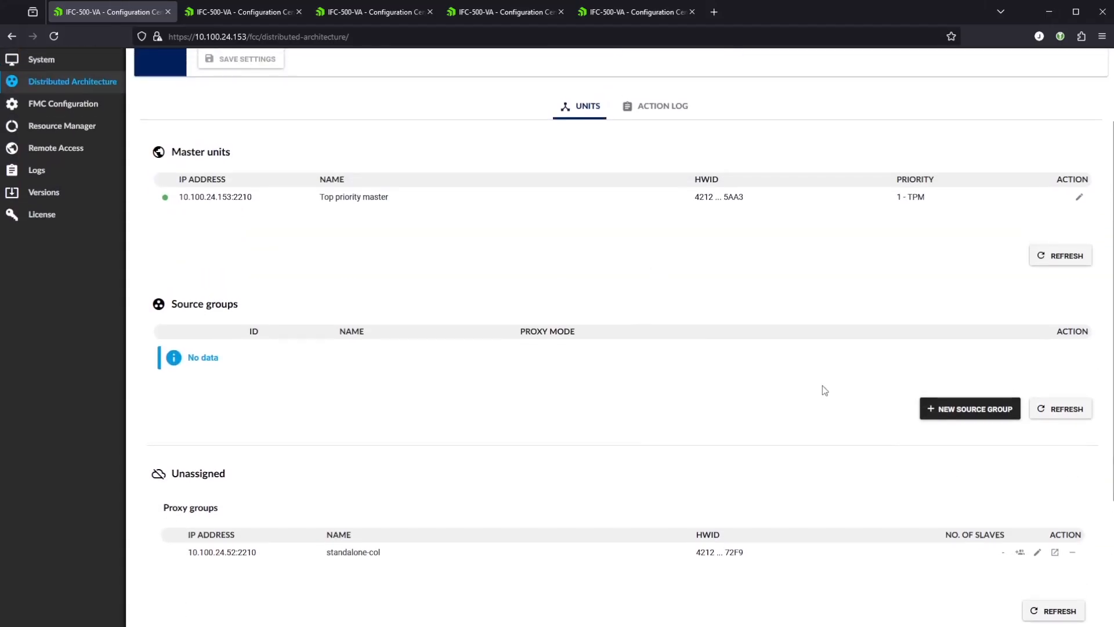
click(974, 416)
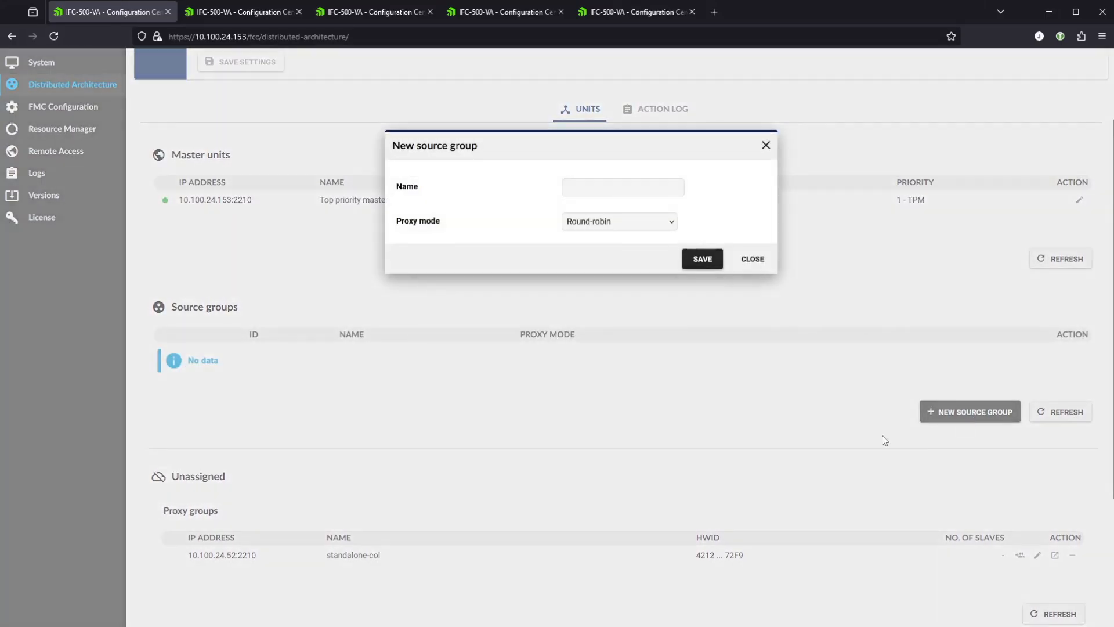
click(640, 222)
click(605, 190)
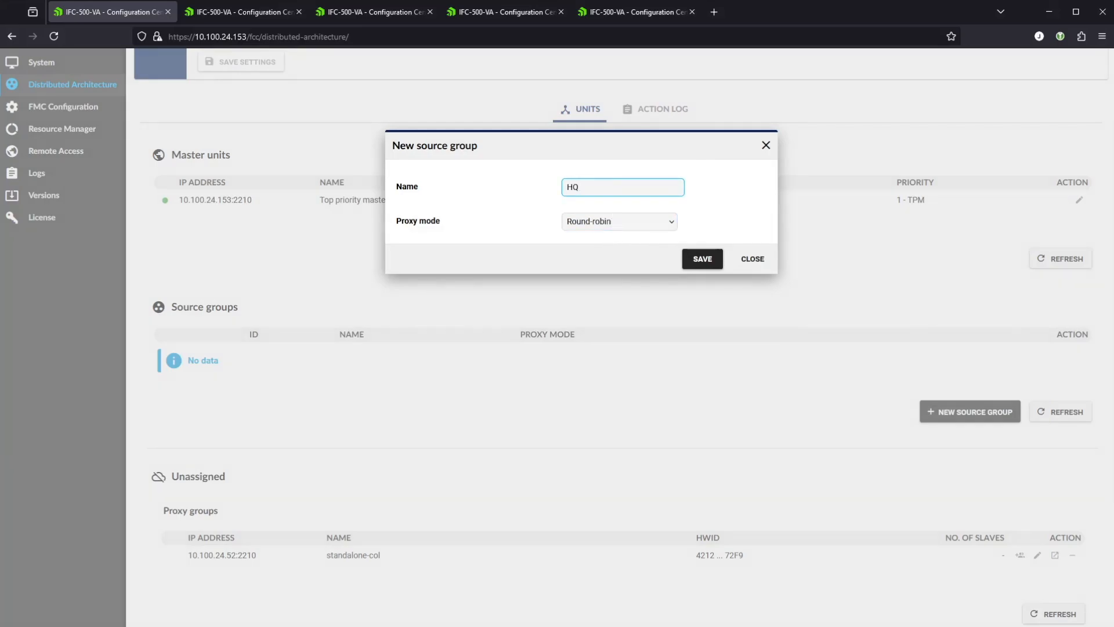
click(703, 260)
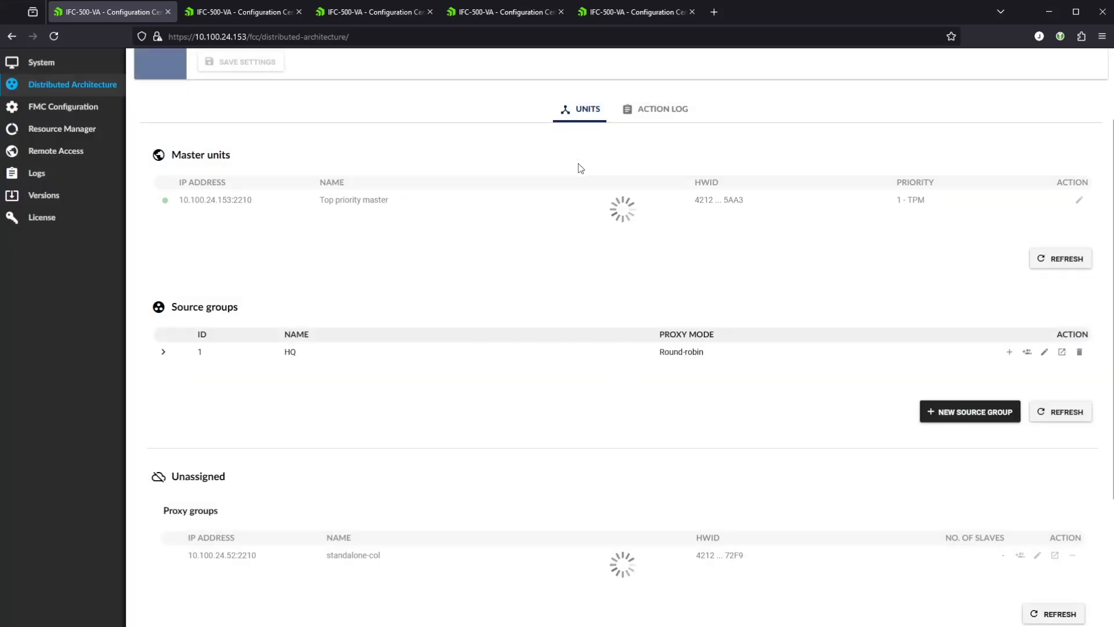
- Assign the unassigned standalone-col unit to the HQ source group and expand that group to show its units
click(643, 109)
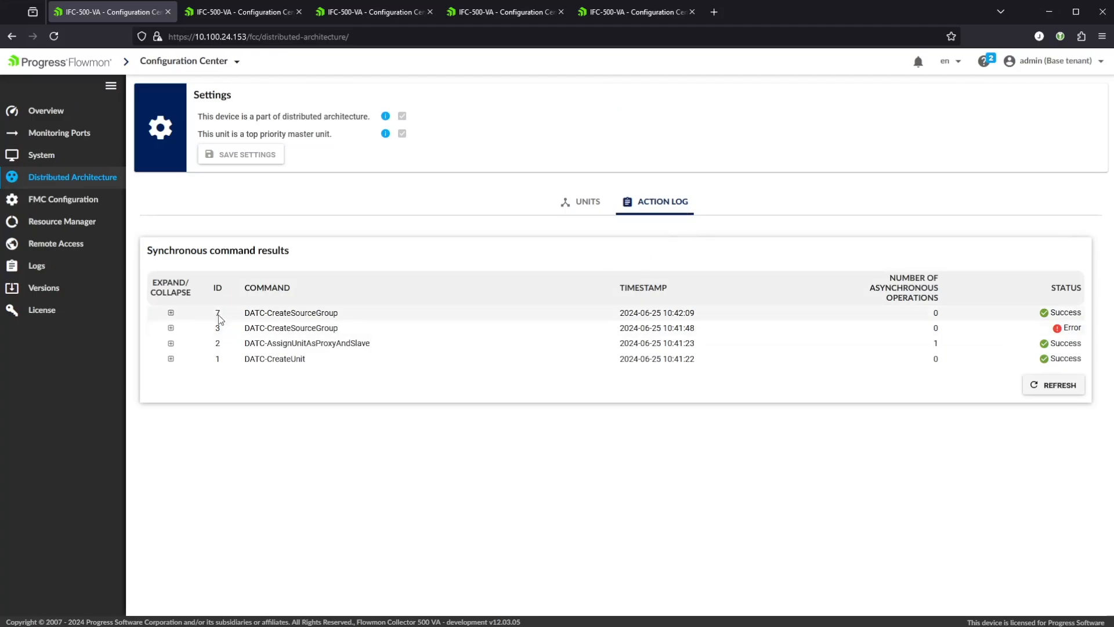
click(585, 203)
scroll(585, 265, down, 4)
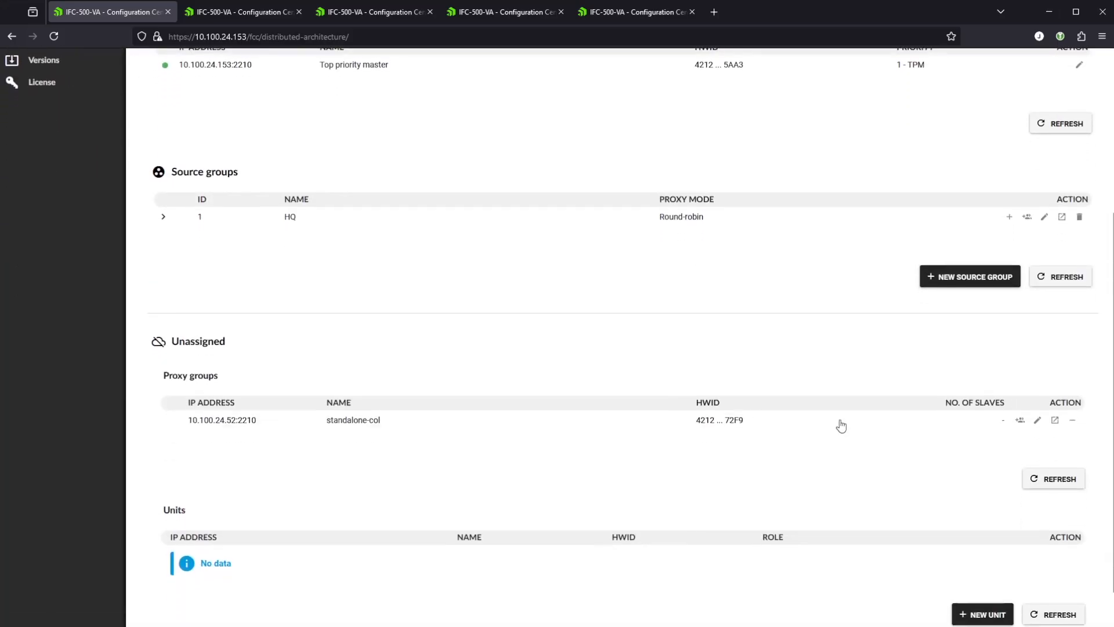
click(1020, 412)
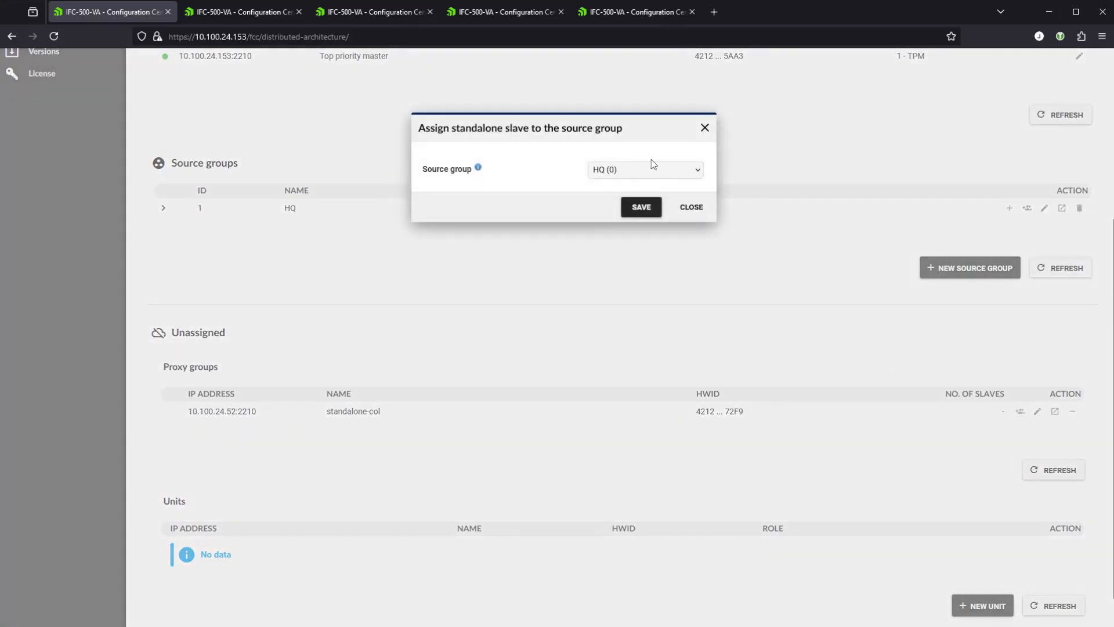
click(641, 207)
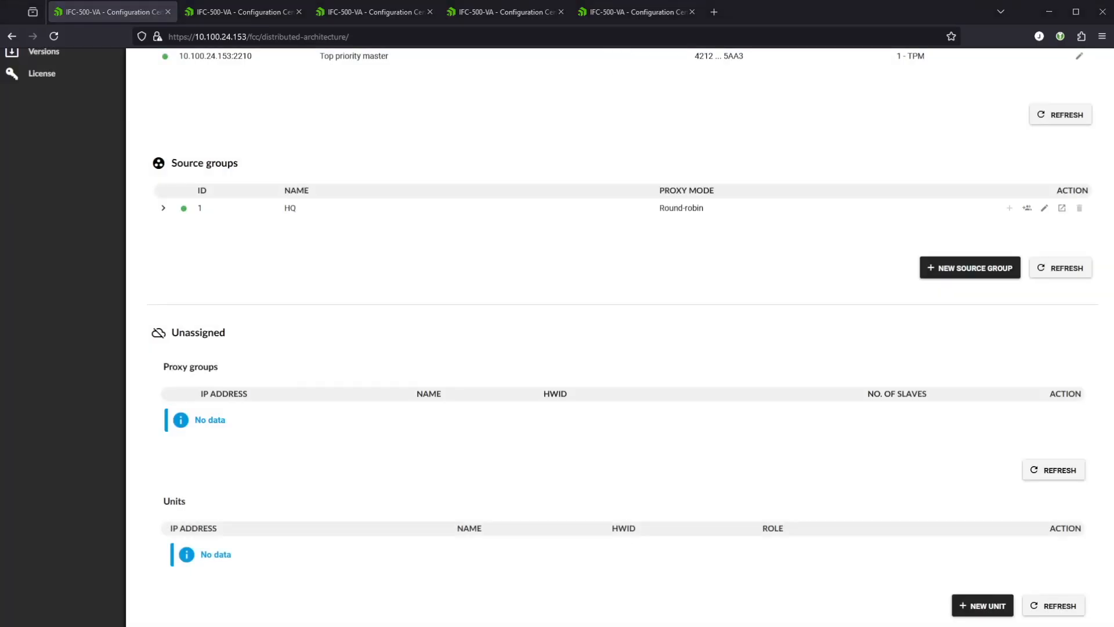
click(326, 208)
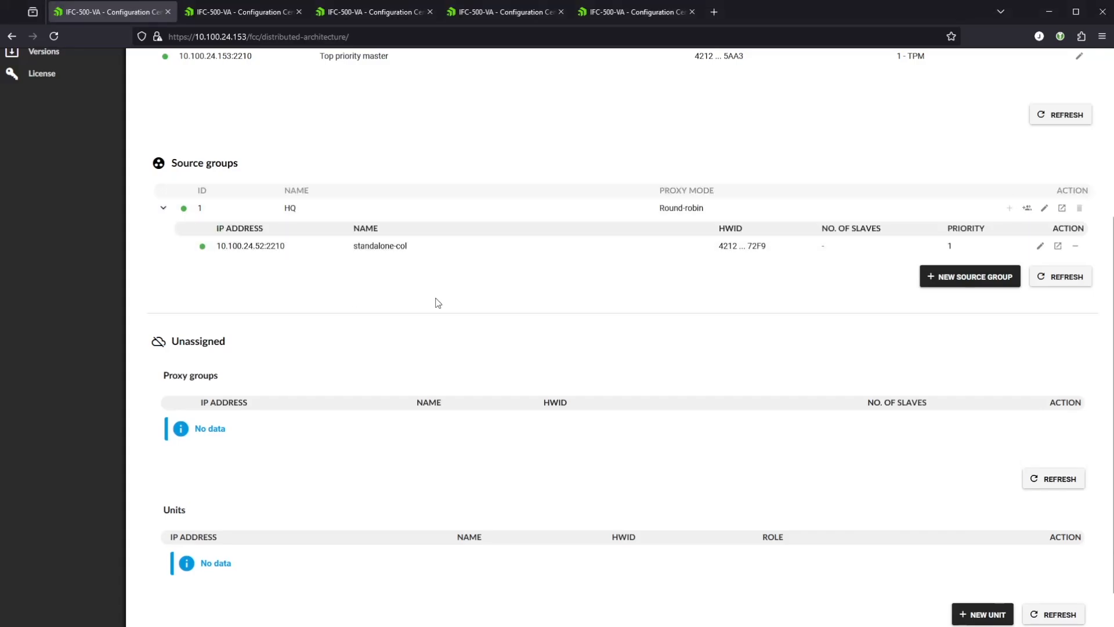
- Add a new unit named brn-proxy with IP address 10.100.24.154 and the Proxy role, and save it
scroll(435, 301, down, 2)
click(992, 580)
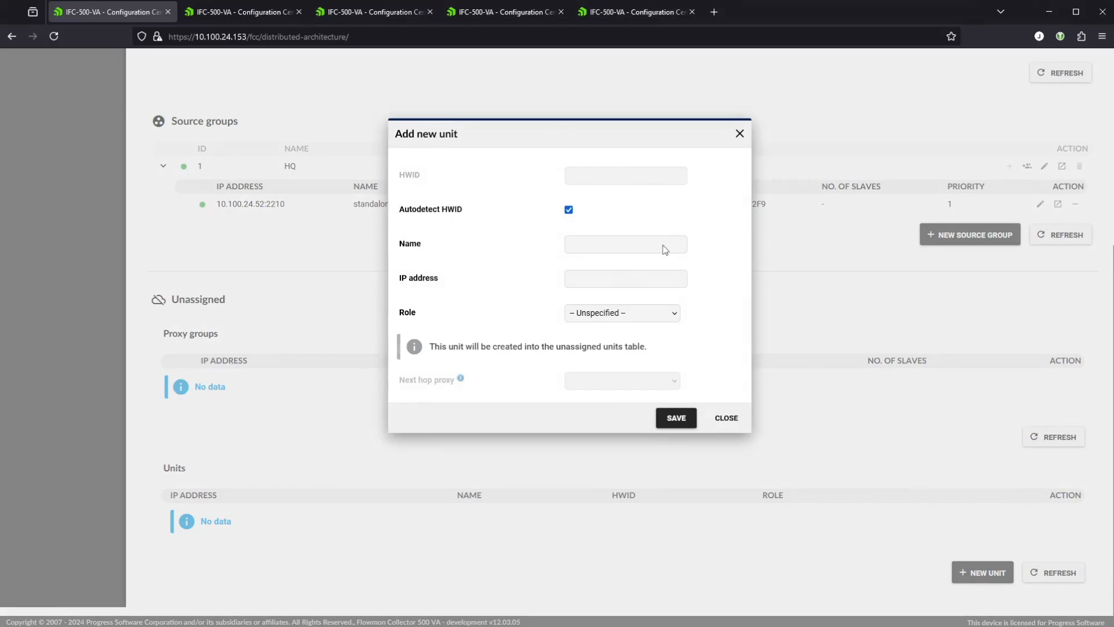
click(599, 242)
text(proxy)
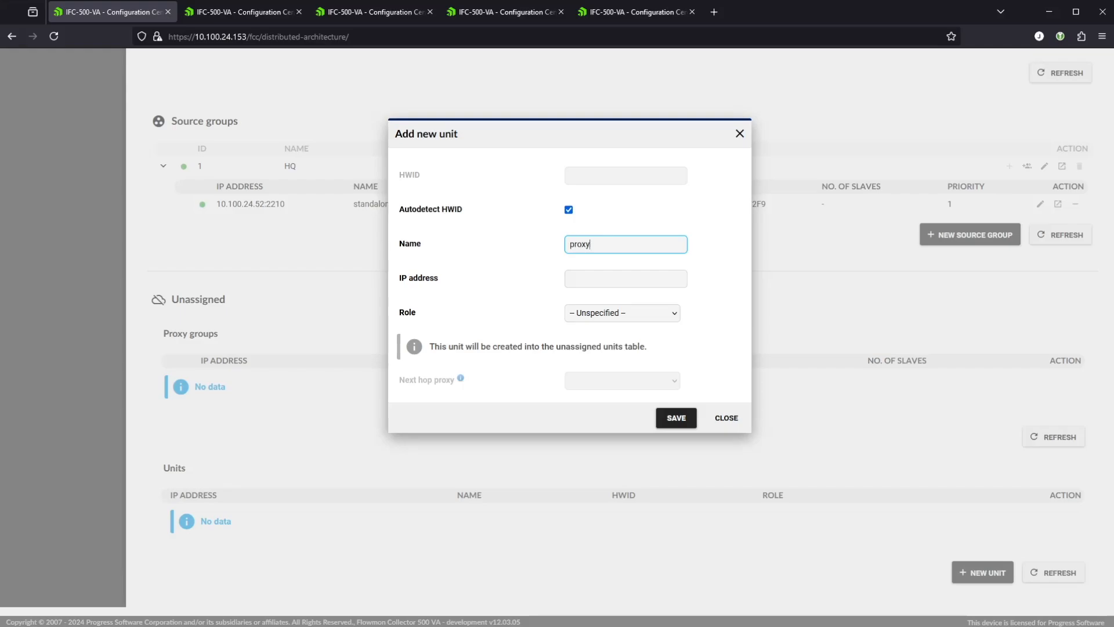
text(brn-)
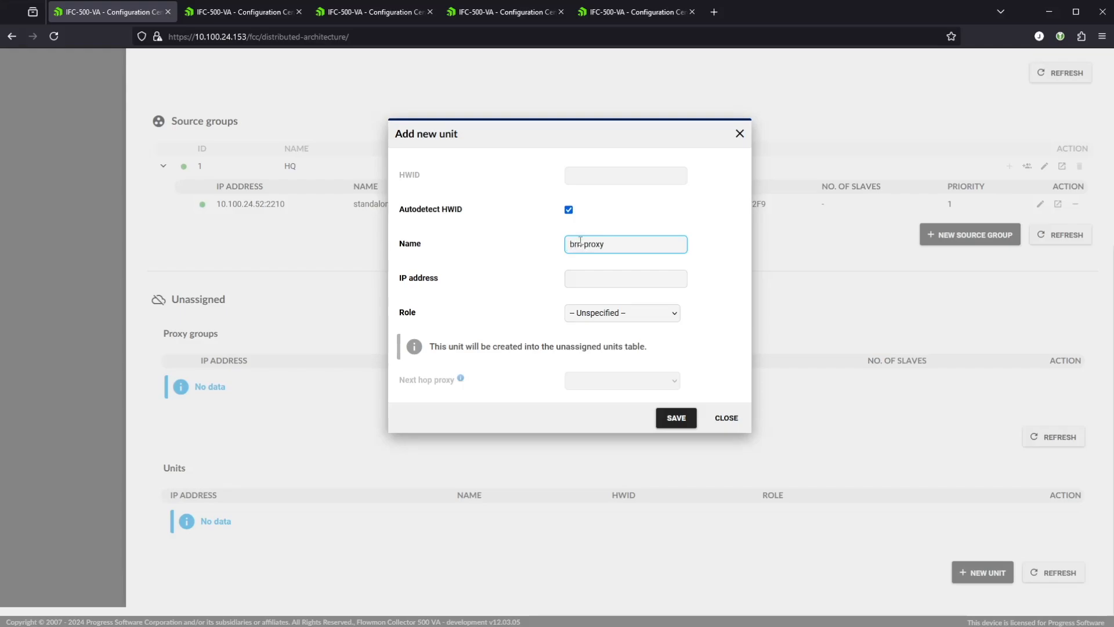
click(607, 276)
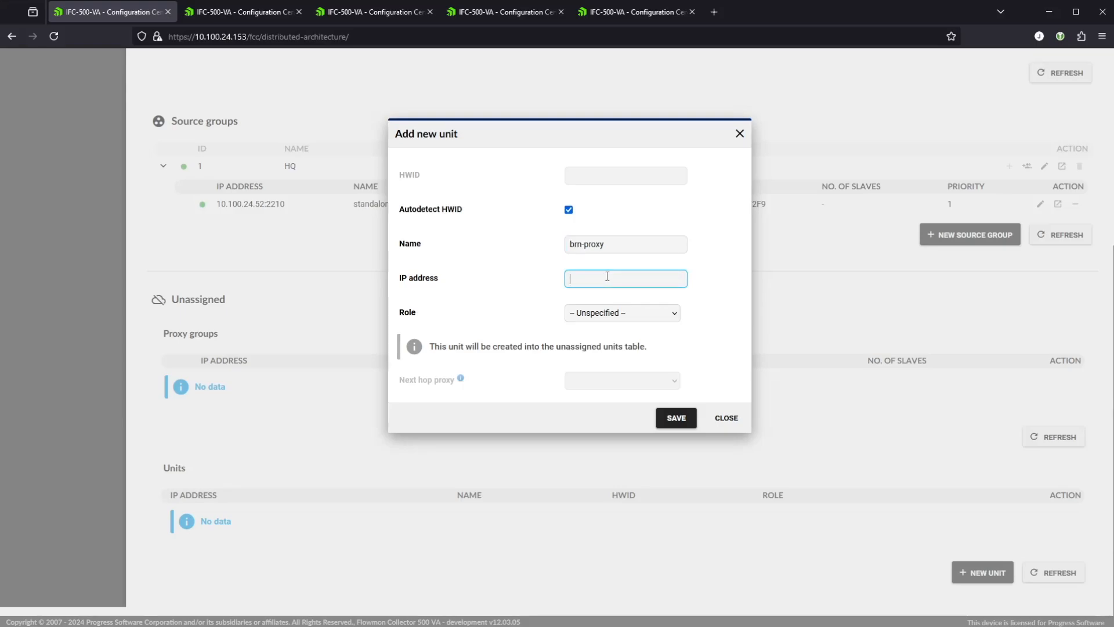
text(10.100.)
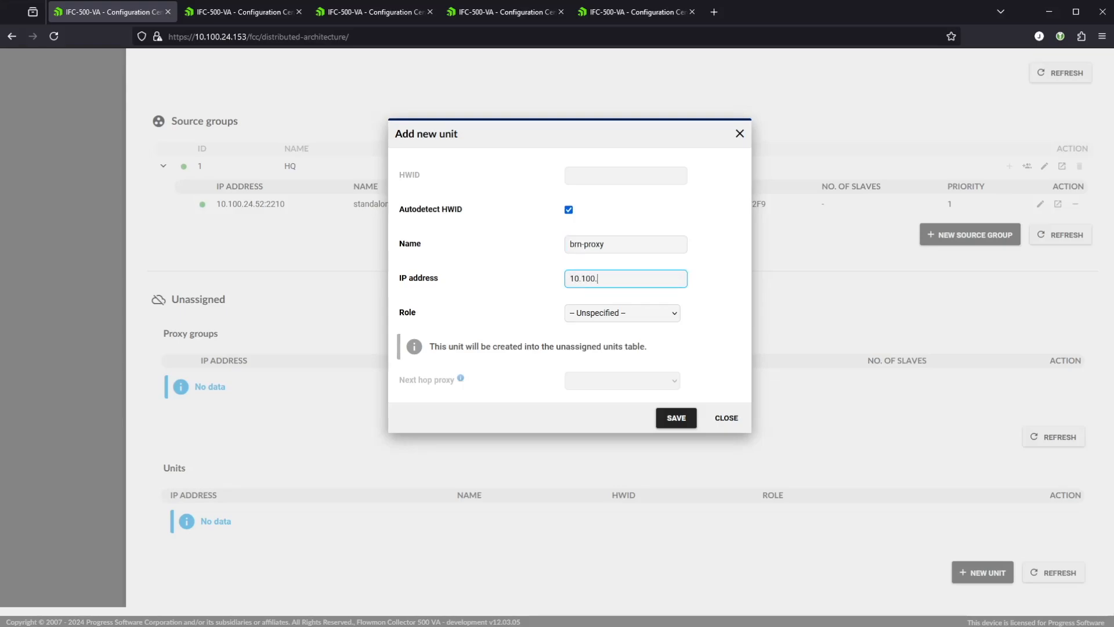
text(24.154)
click(610, 313)
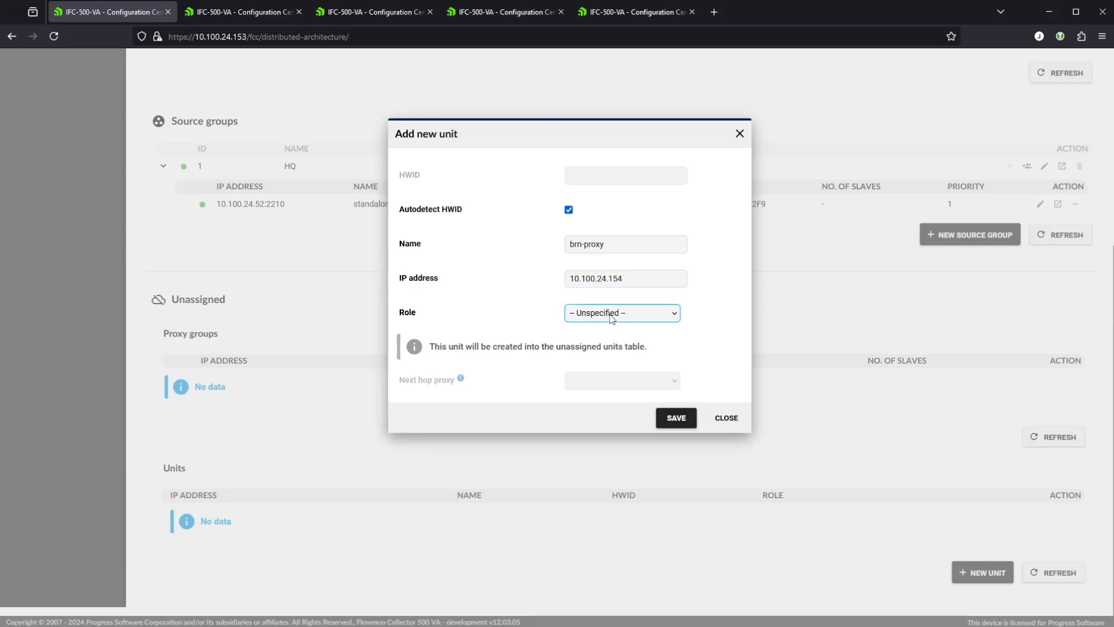
click(608, 366)
click(681, 425)
click(681, 421)
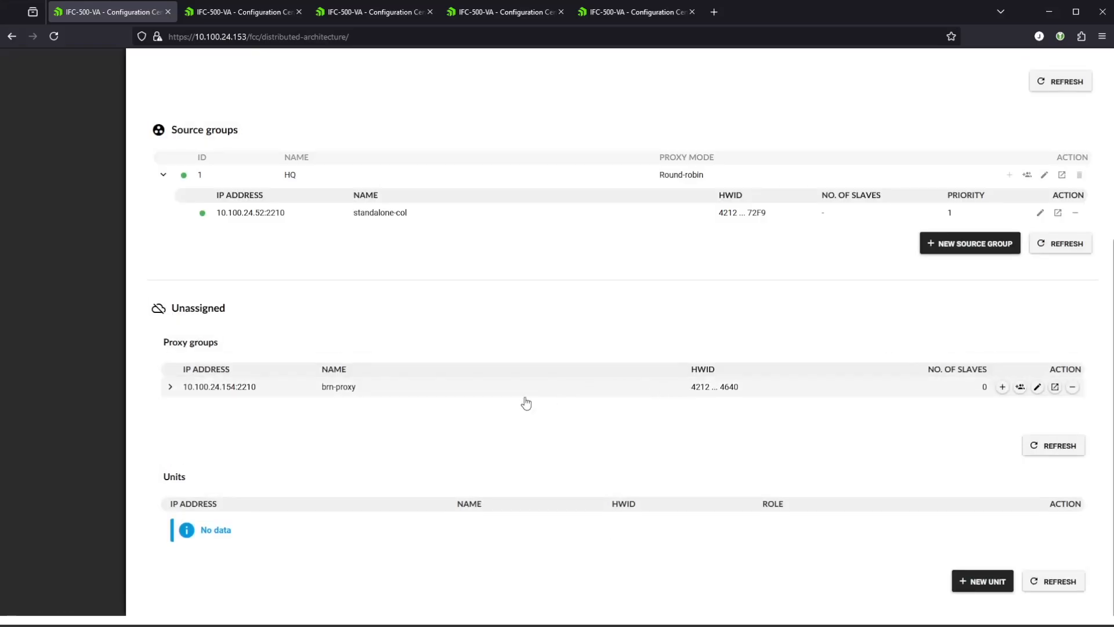
- Check the action log for the results of the unit and proxy commands, and return to the unassigned units
scroll(479, 416, up, 1)
scroll(480, 416, up, 3)
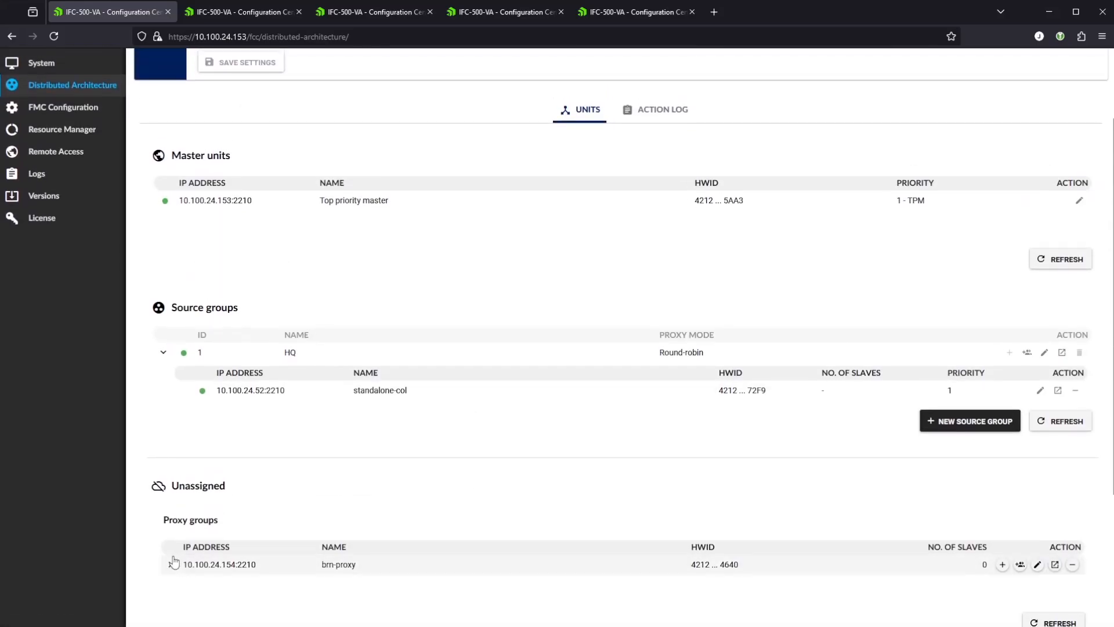
click(171, 563)
scroll(661, 249, up, 2)
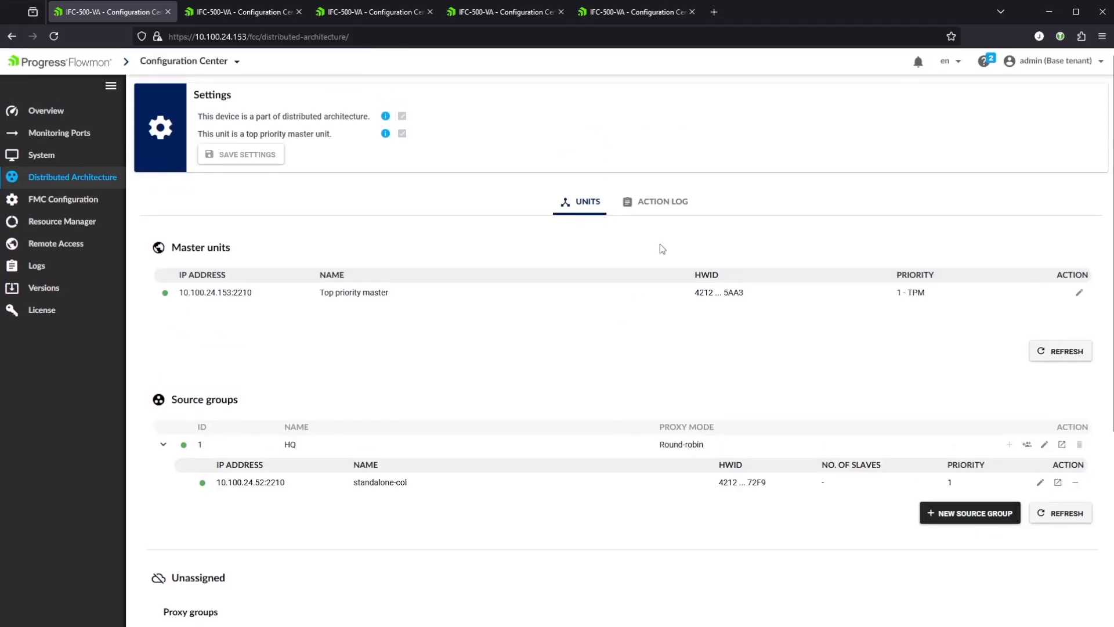
click(652, 206)
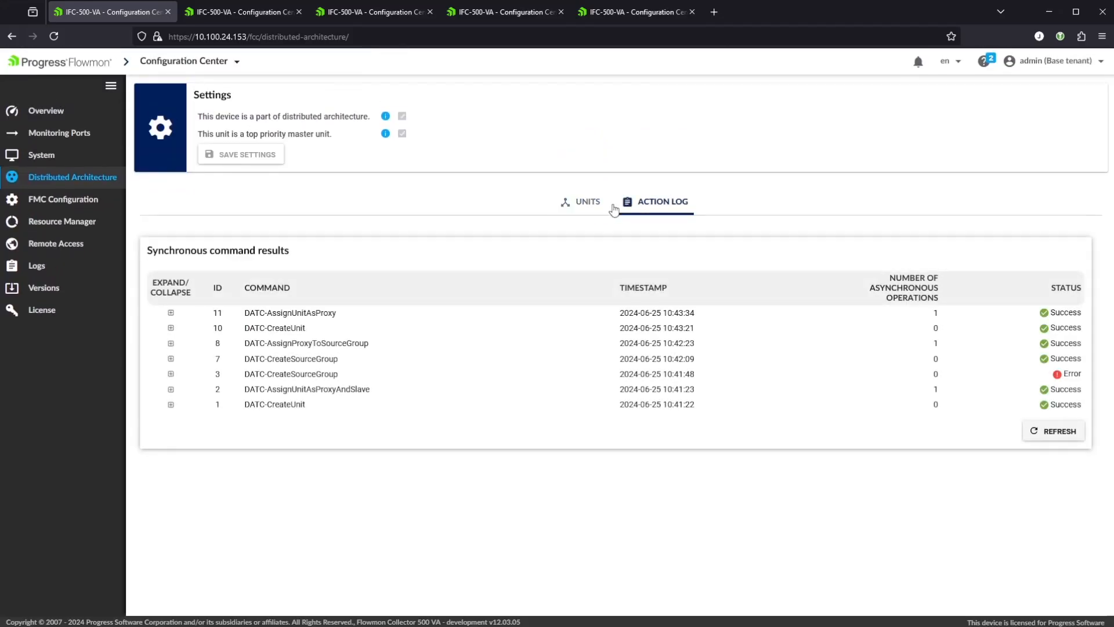
click(582, 203)
scroll(431, 489, down, 5)
scroll(464, 485, down, 1)
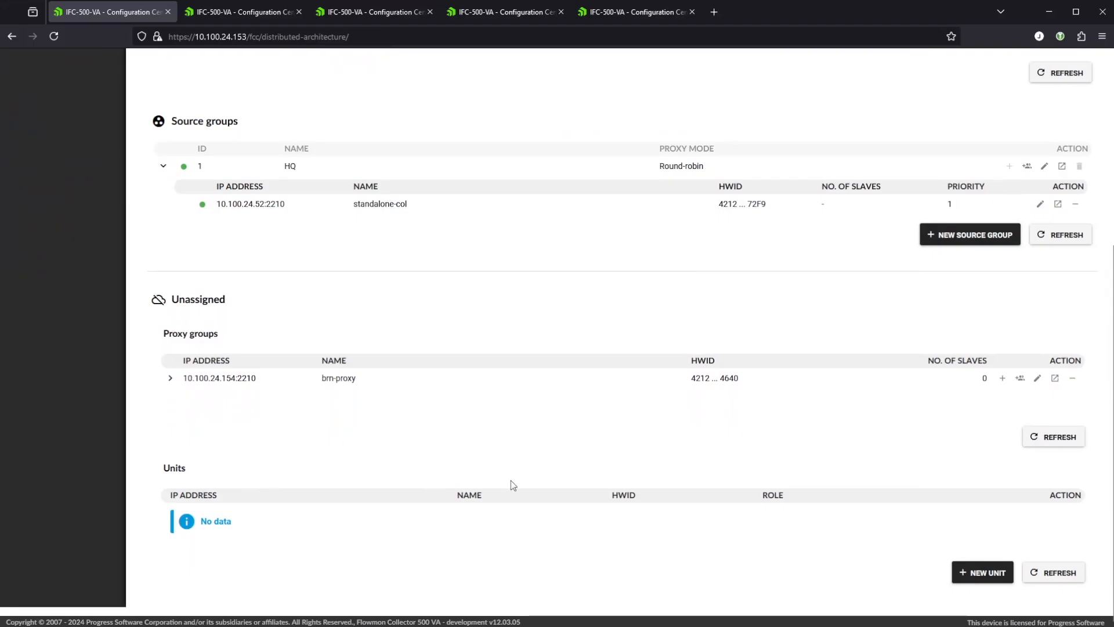
- Add a new unit named brn-col1 with IP address 10.100.24.155, the Slave role and brn-proxy as next hop proxy, and save it
click(982, 573)
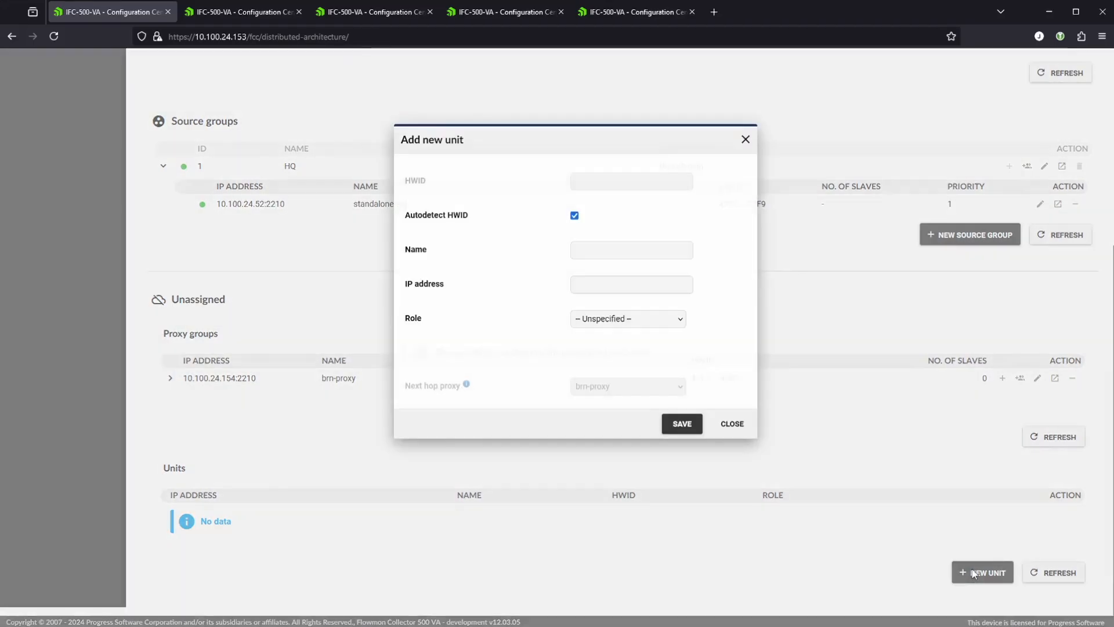
click(608, 250)
text(b)
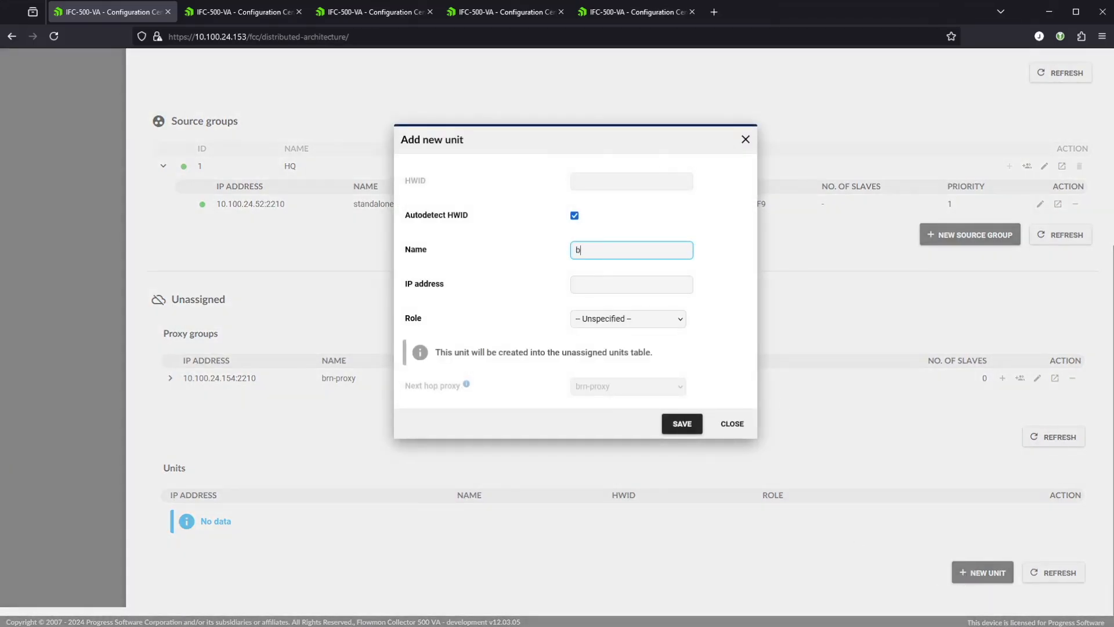
text(rn-su)
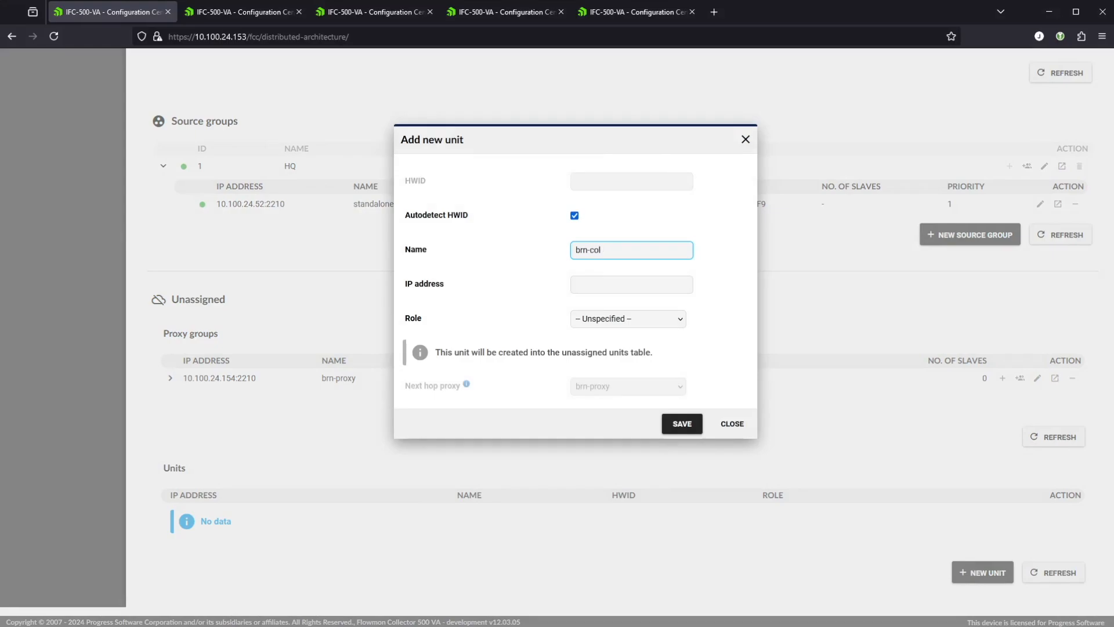
key(Tab)
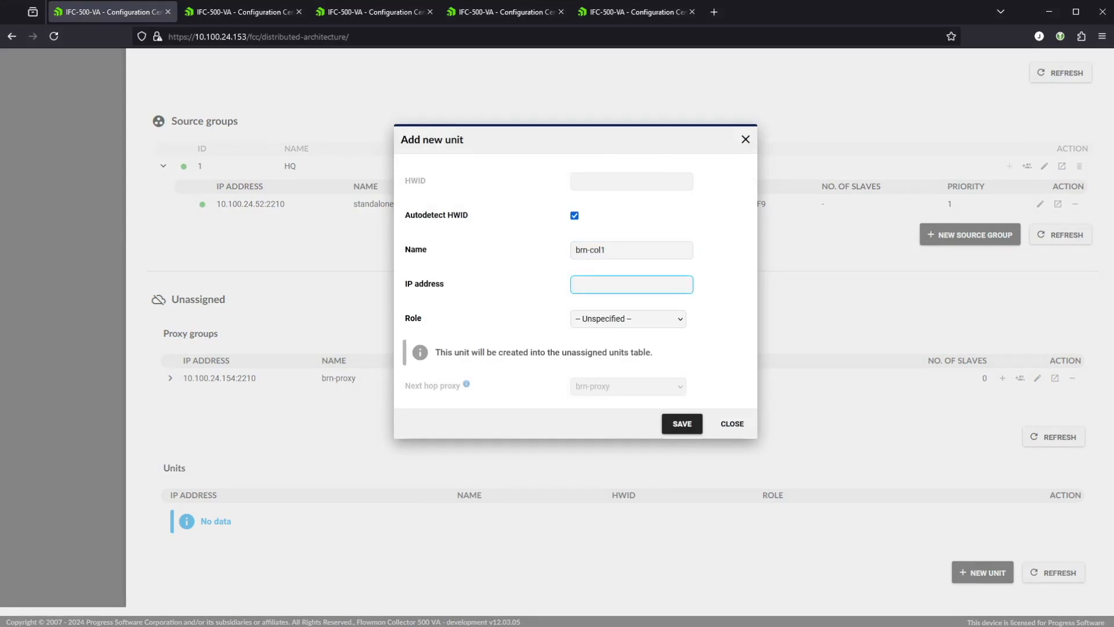
text(10.100.24.155)
click(652, 308)
click(649, 323)
click(608, 405)
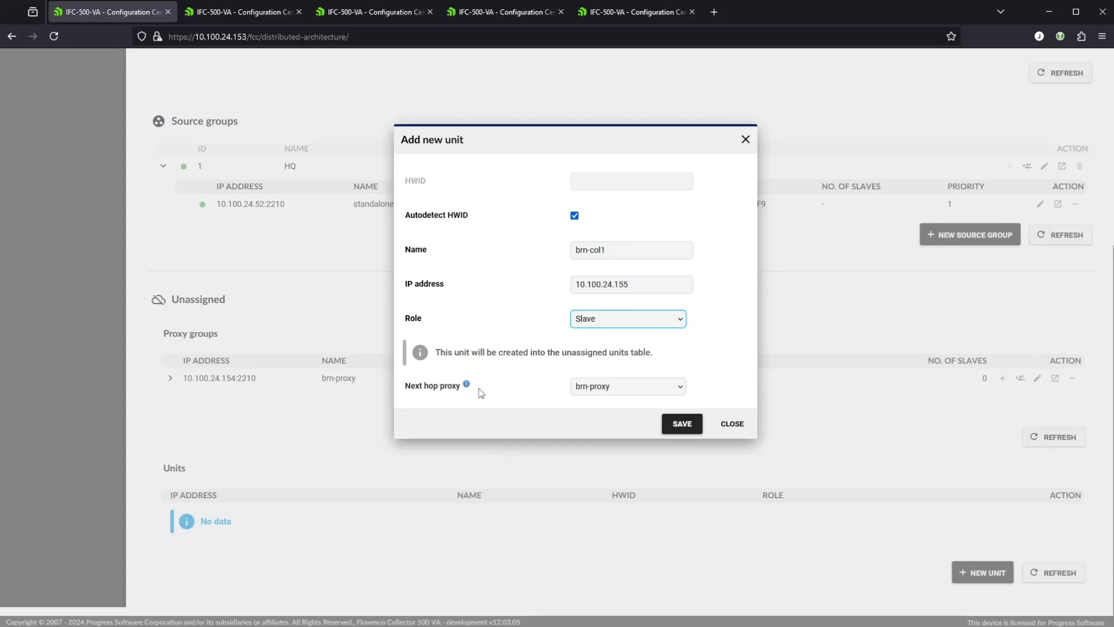
click(682, 427)
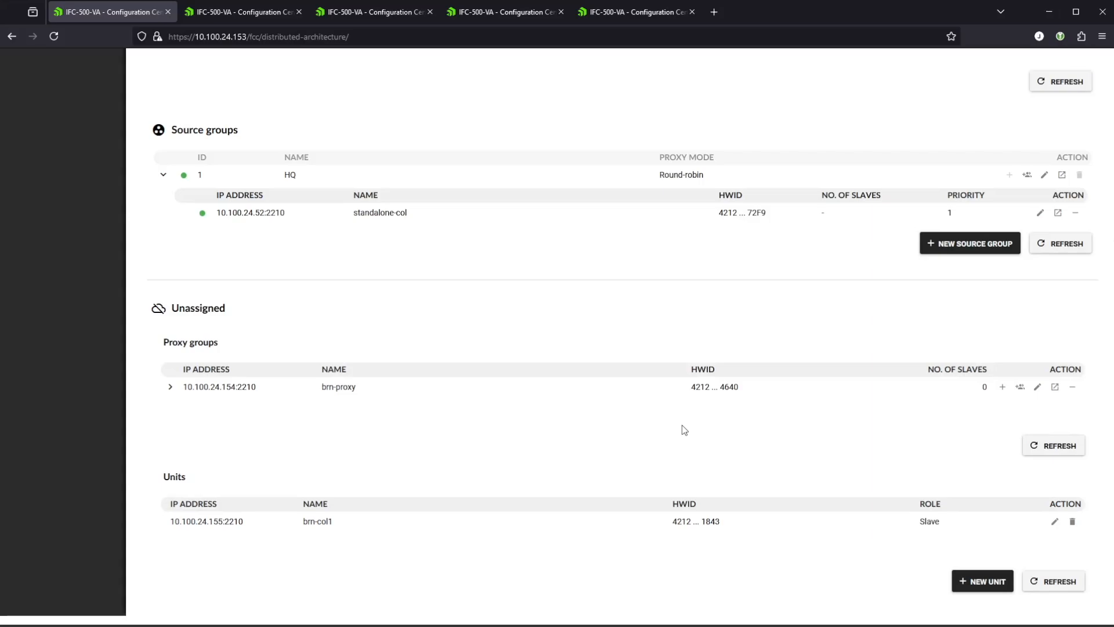
- Add a new unit named brn-col2 with IP address 10.100.24.156 and the Slave role, and save it
click(980, 581)
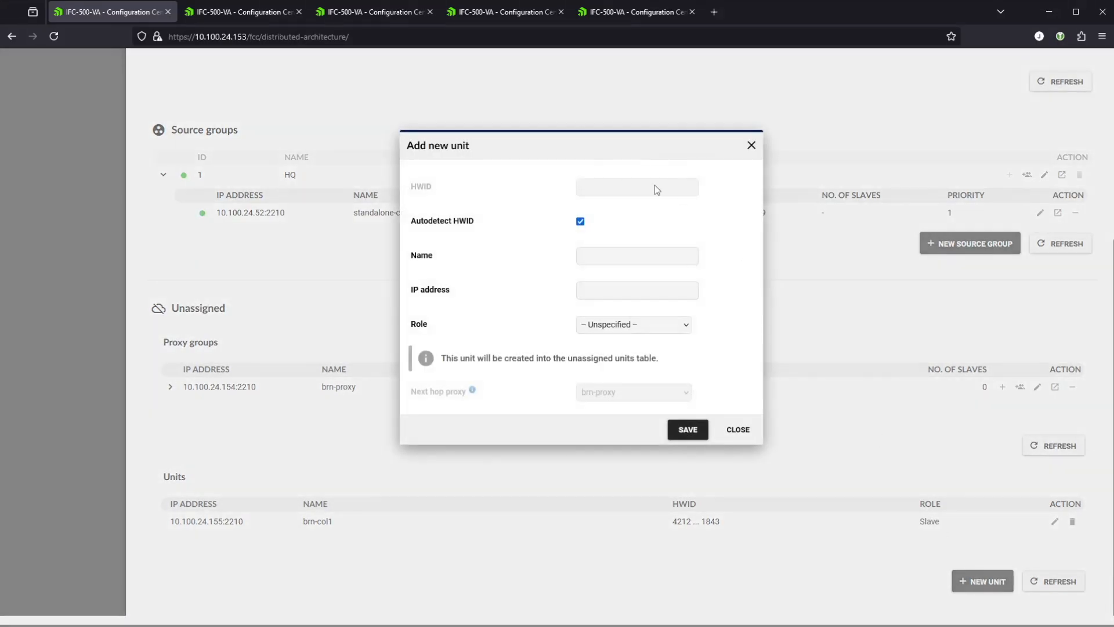
click(621, 254)
text(b)
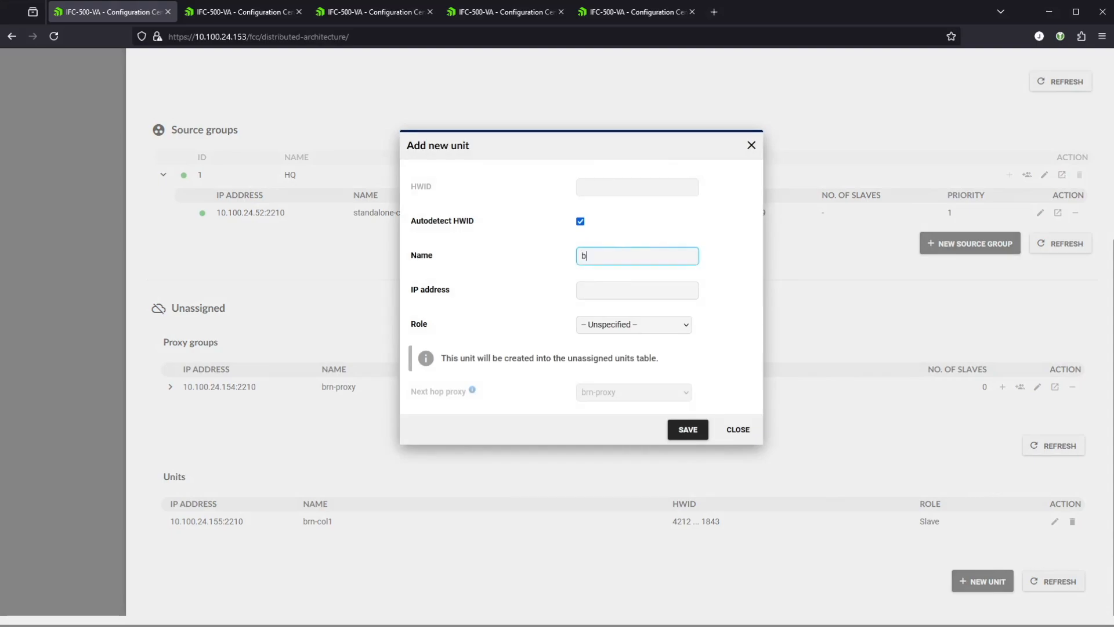
text(rn-col2)
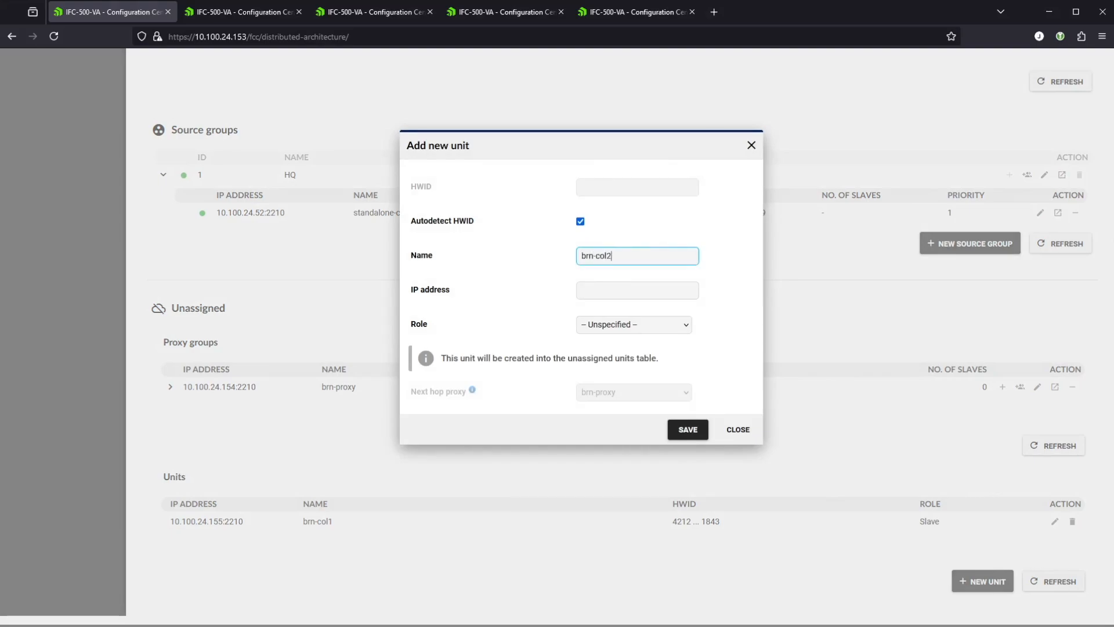
key(Tab)
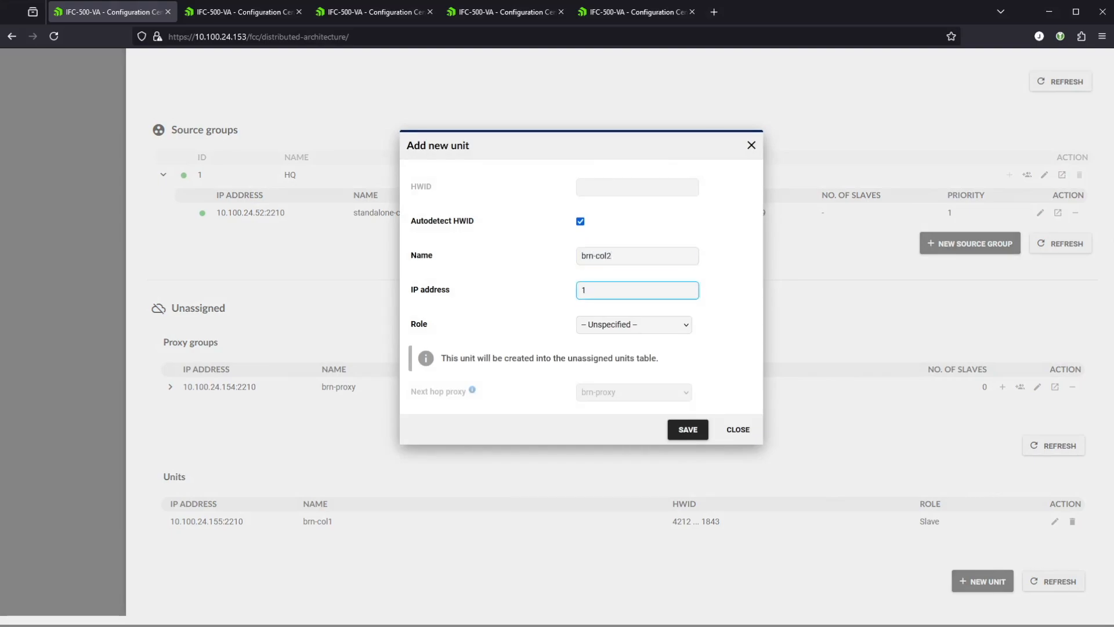
text(10.100.24.156)
key(Tab)
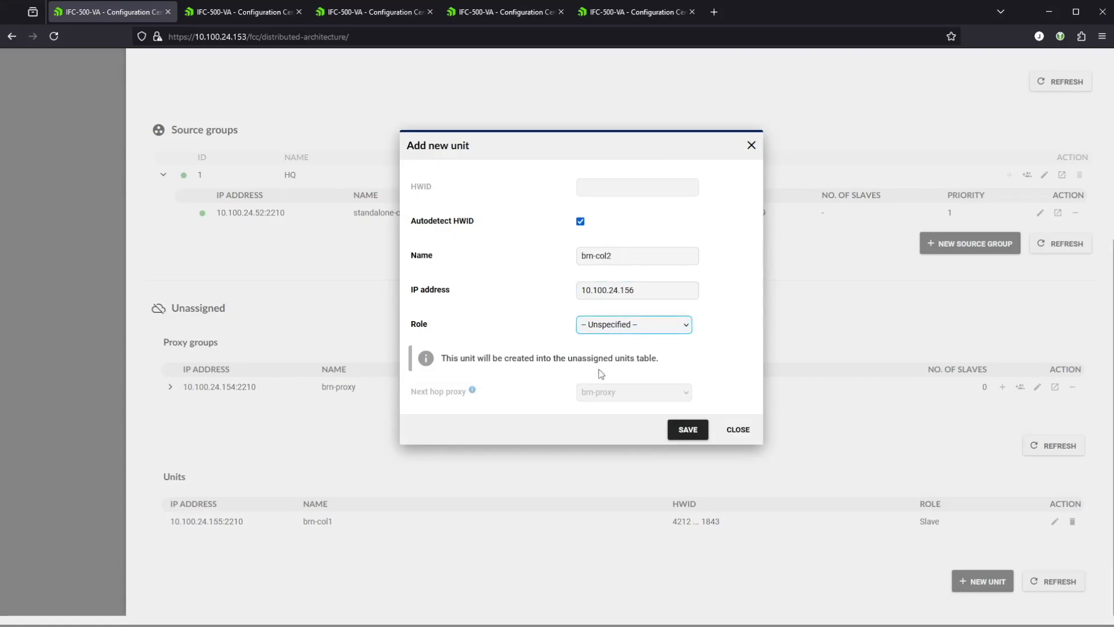
click(592, 408)
click(683, 428)
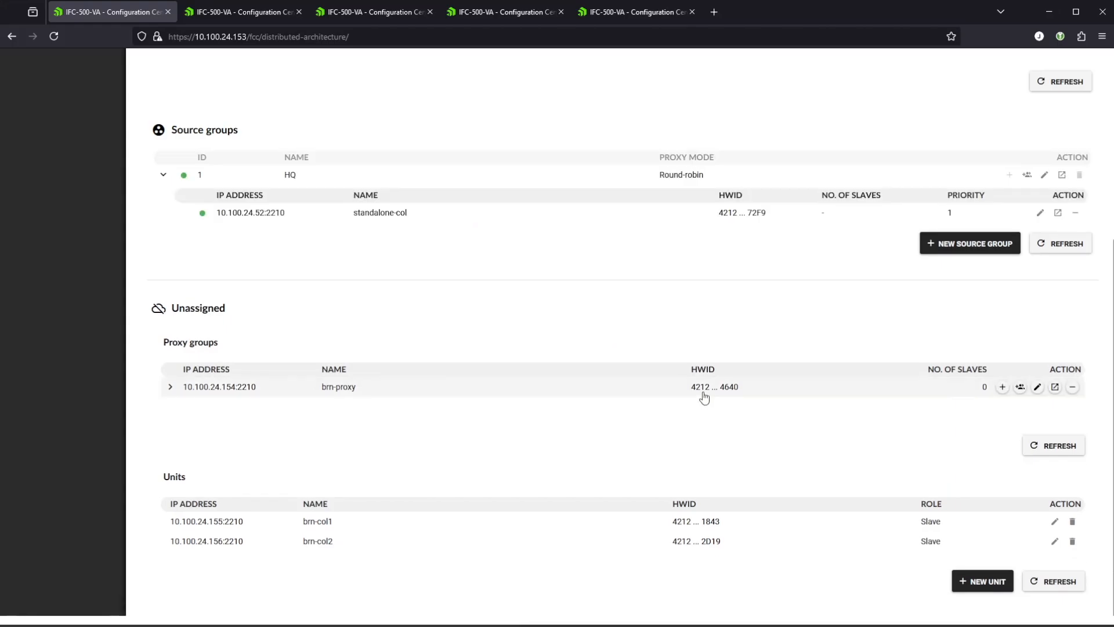
- Add brn-col1 and brn-col2 as slave units to the unassigned brn-proxy group and save
click(1002, 387)
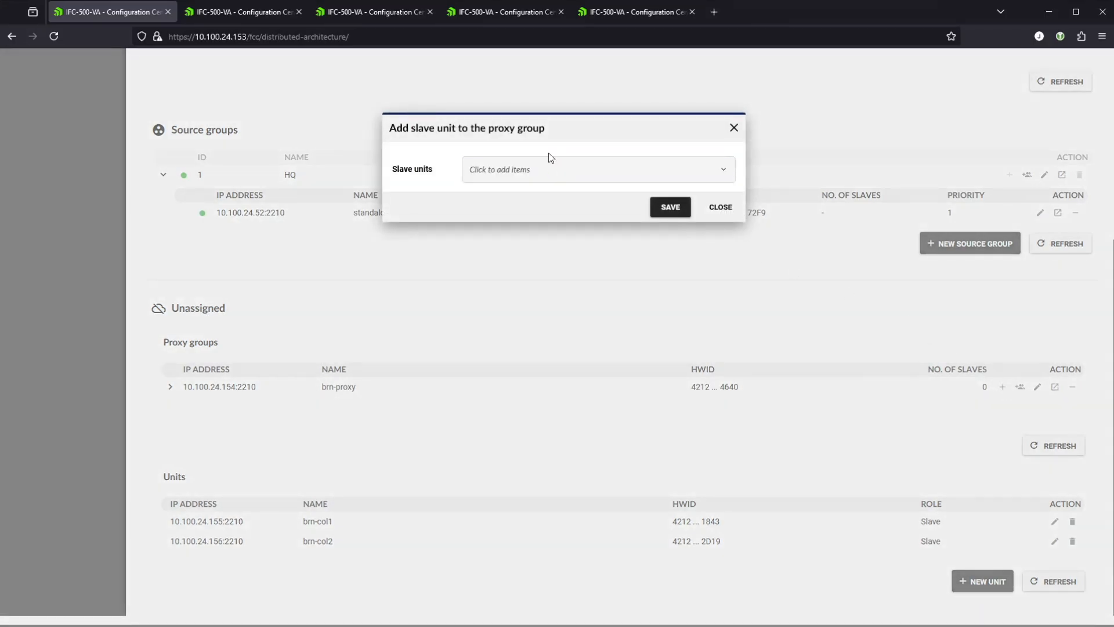
click(548, 170)
click(499, 254)
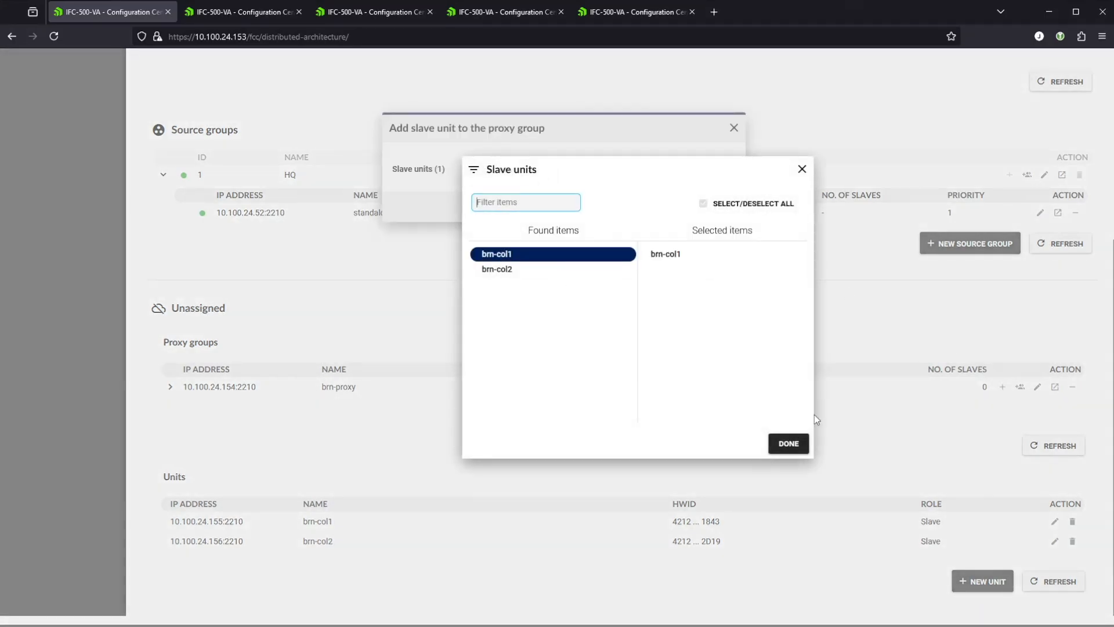
click(493, 268)
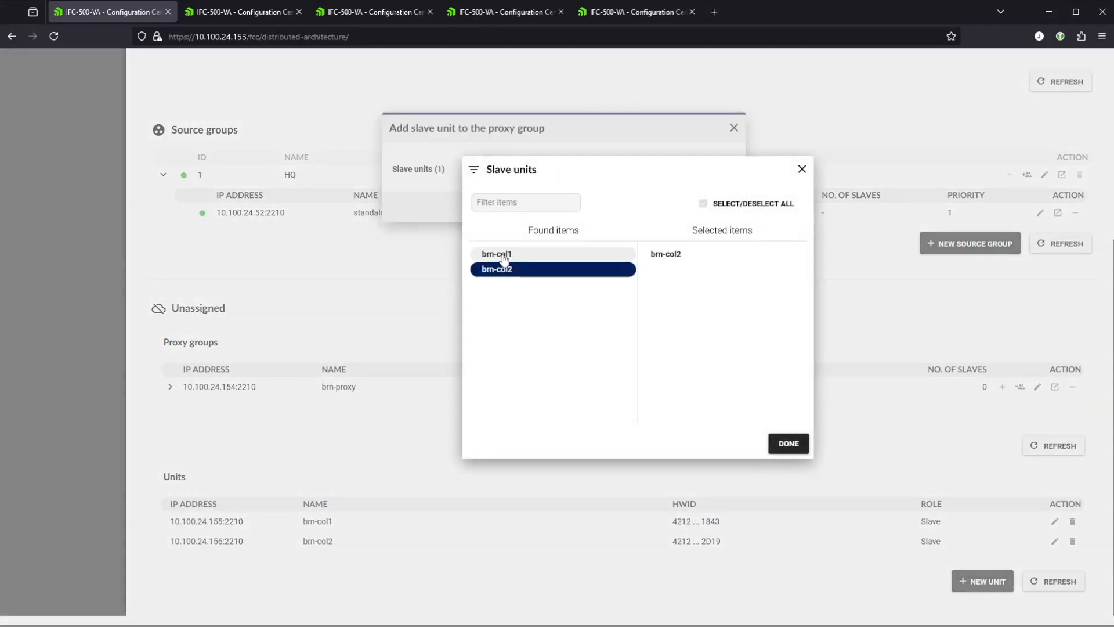
click(782, 444)
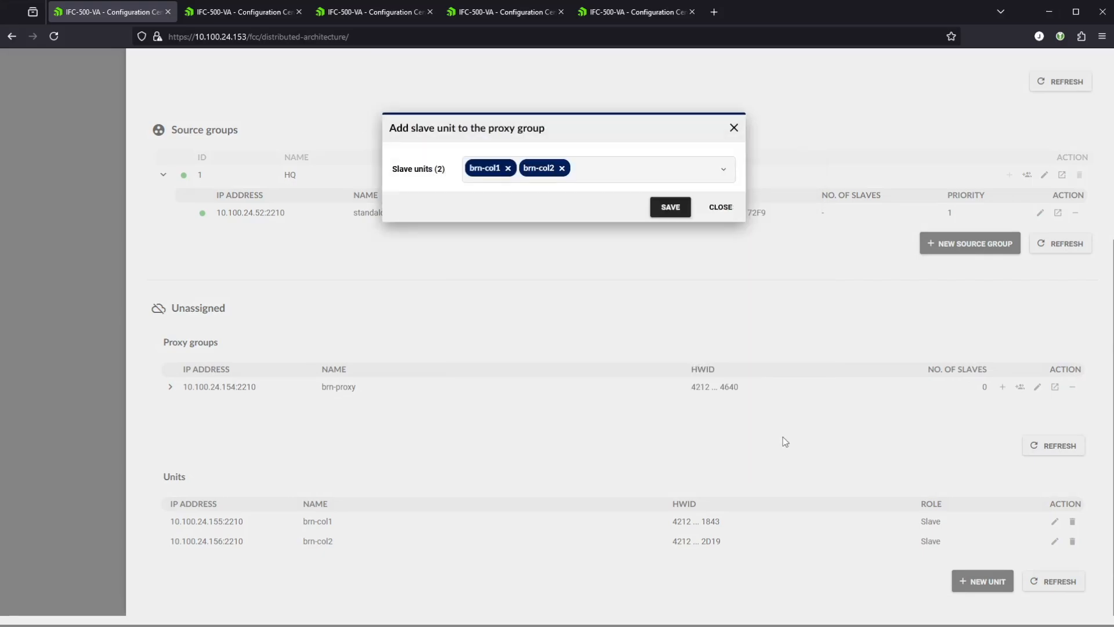
click(674, 206)
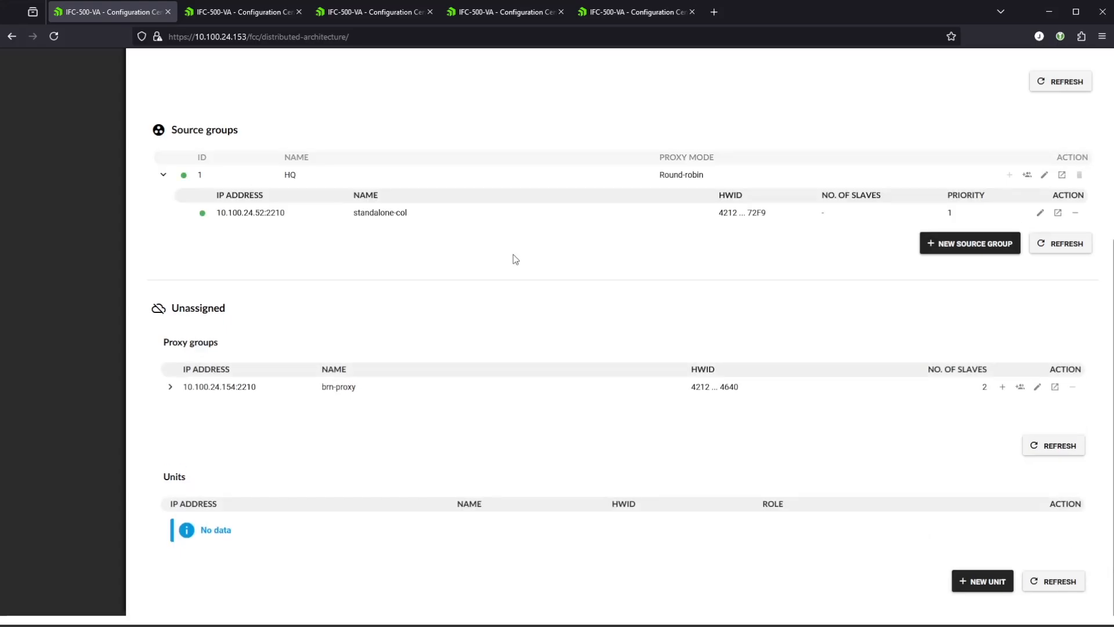
- Create a new source group named BRN with the Round-robin proxy mode
click(974, 246)
click(586, 188)
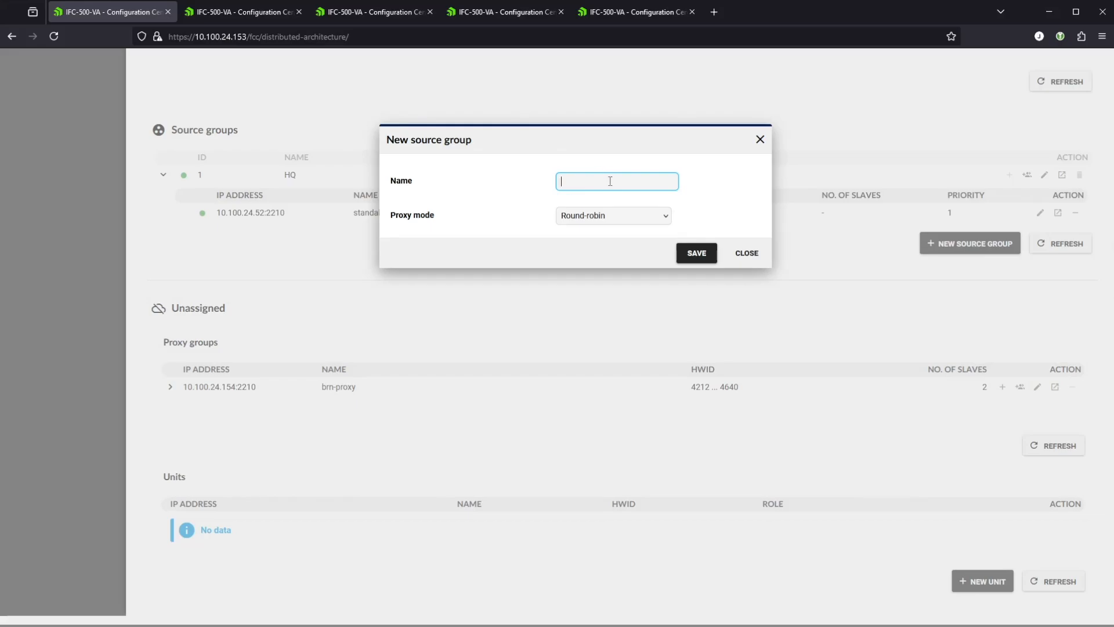
text(N)
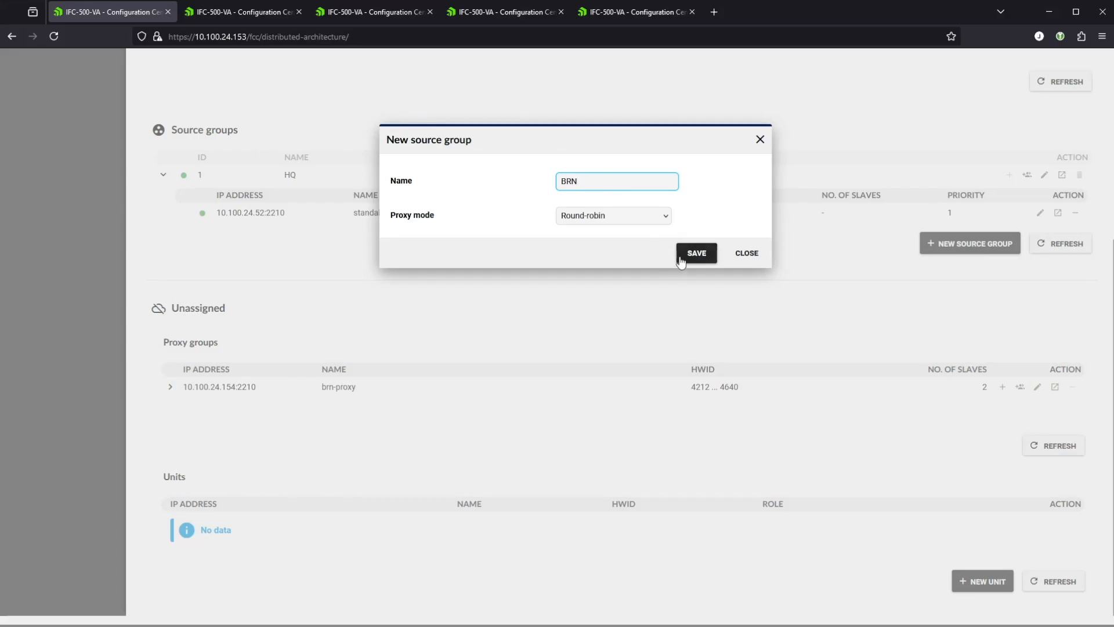
click(702, 253)
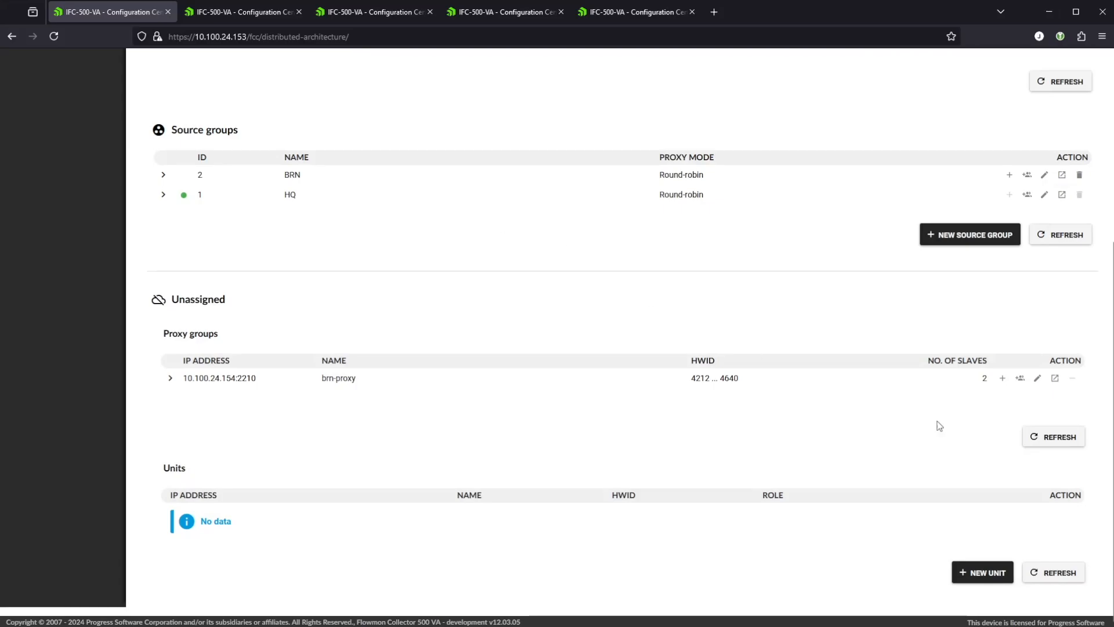
click(1001, 378)
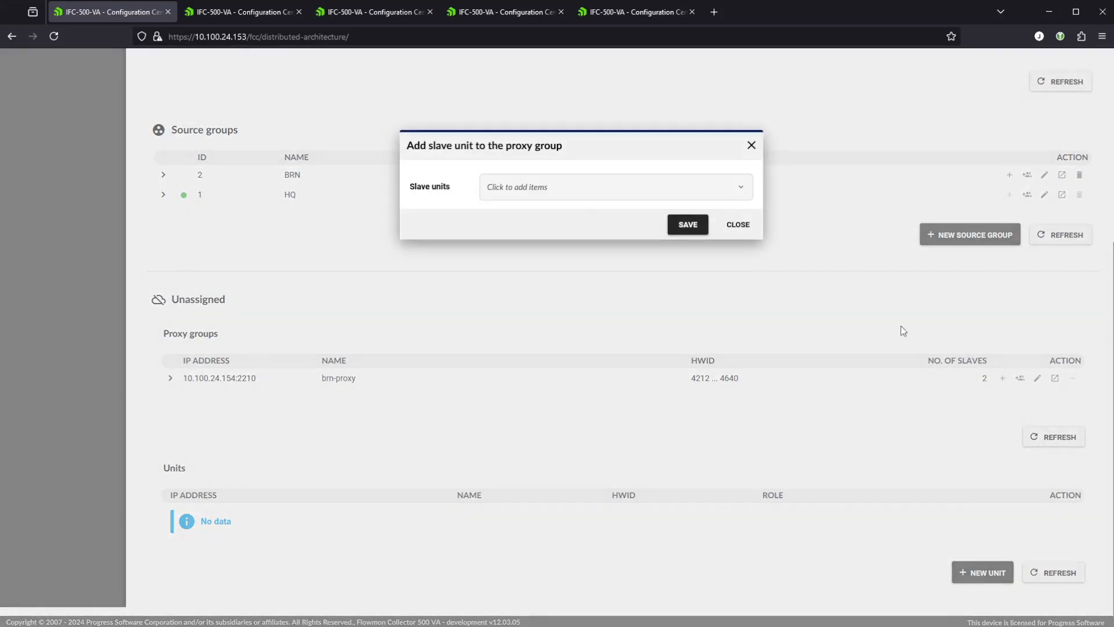
click(574, 190)
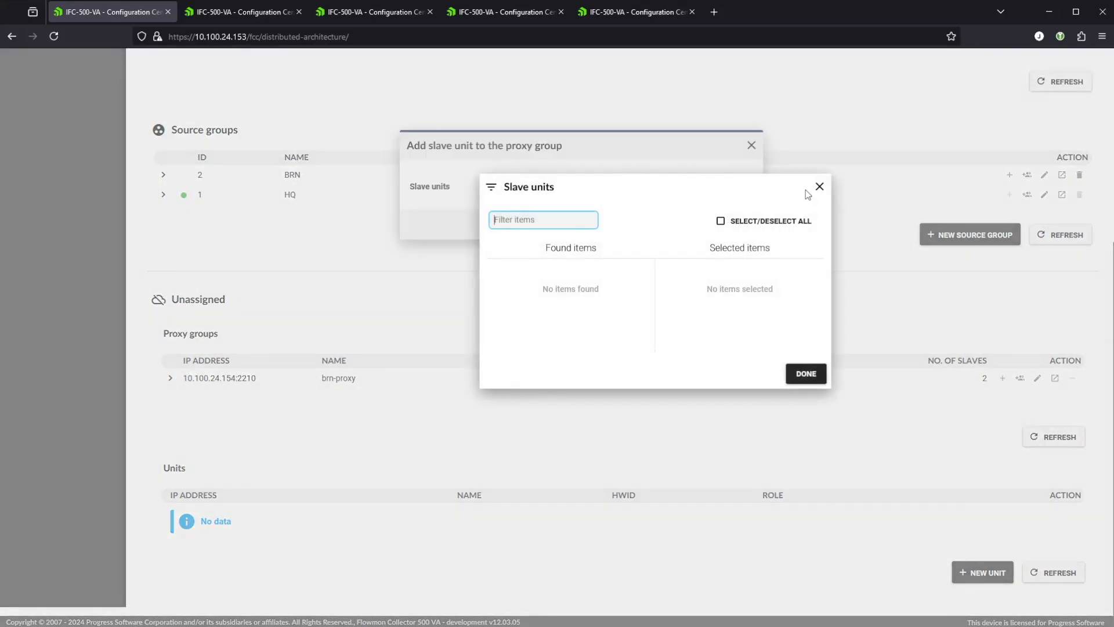
click(819, 186)
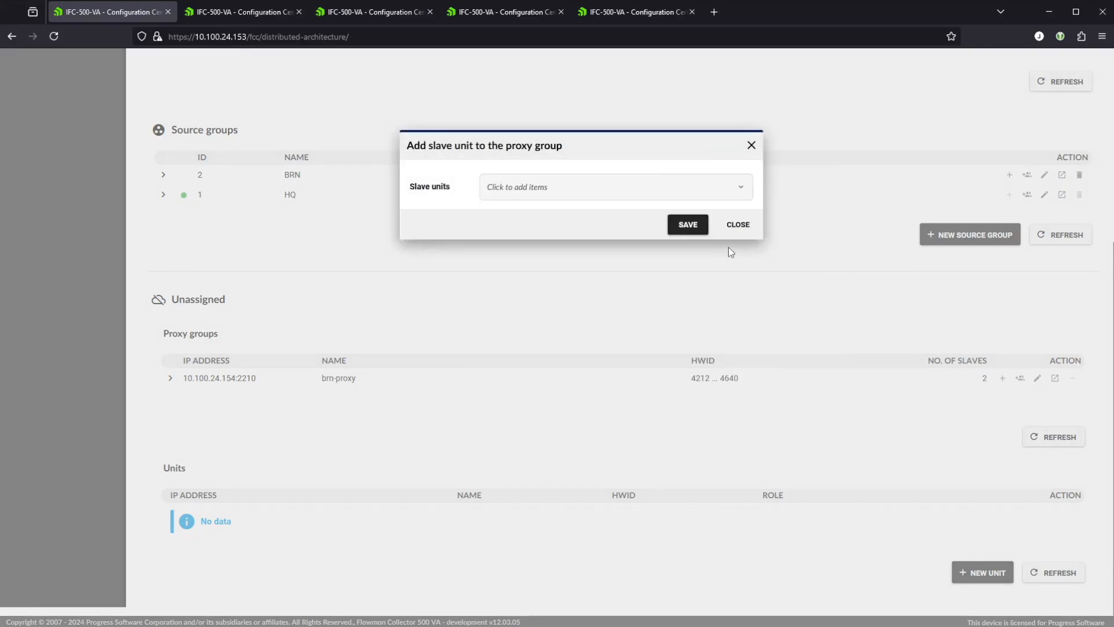
click(752, 225)
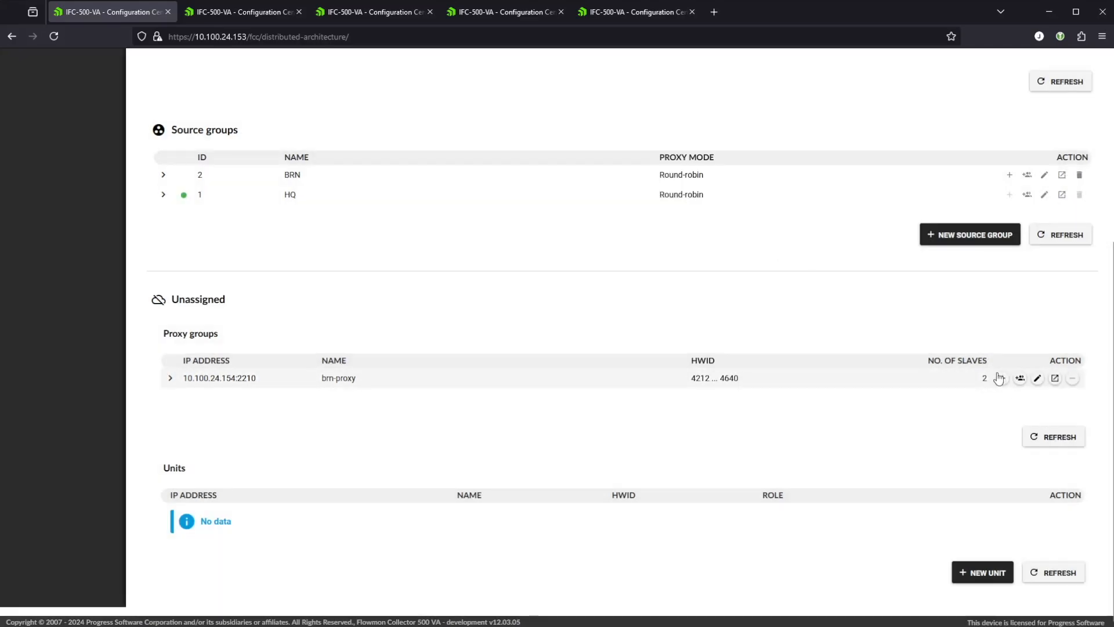
- Assign the brn-proxy group to the BRN source group and check the proxy and slave units listed under it
click(1019, 379)
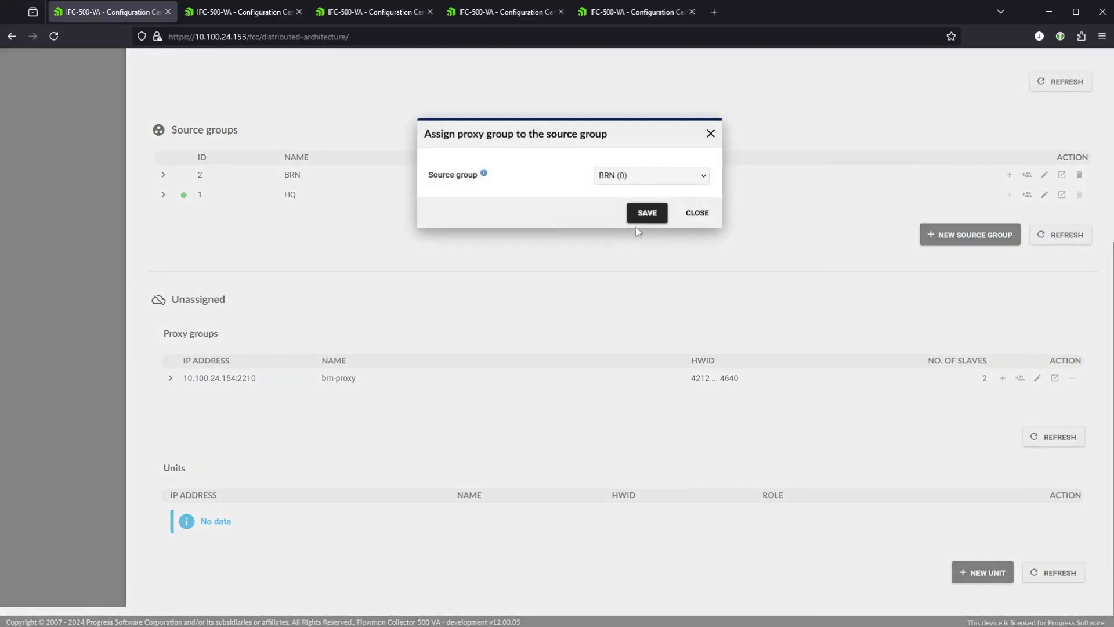
click(646, 214)
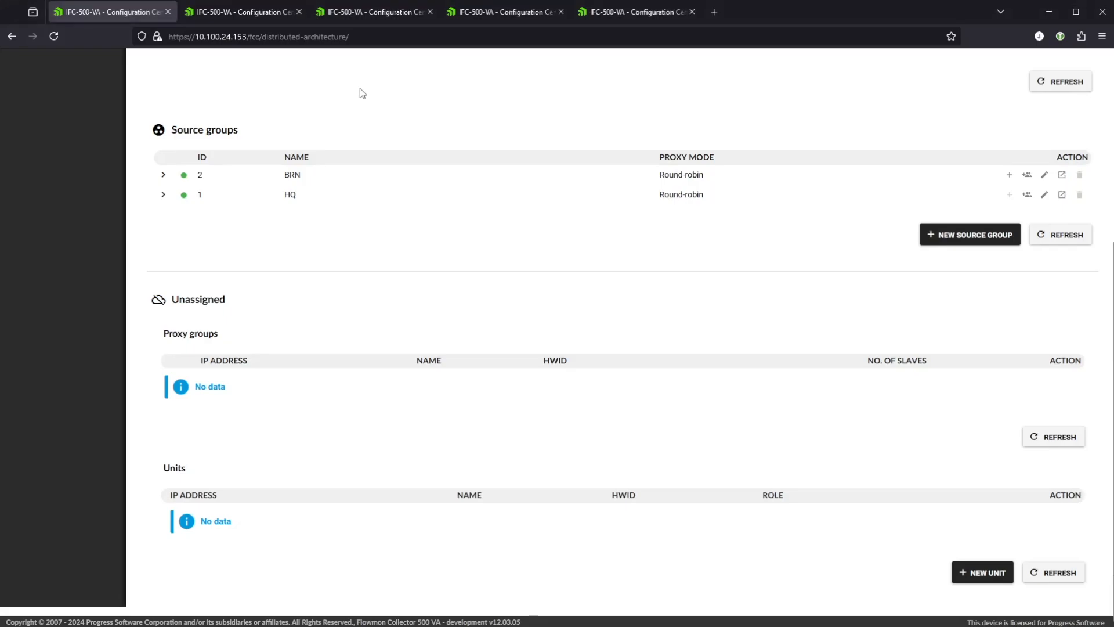
click(163, 177)
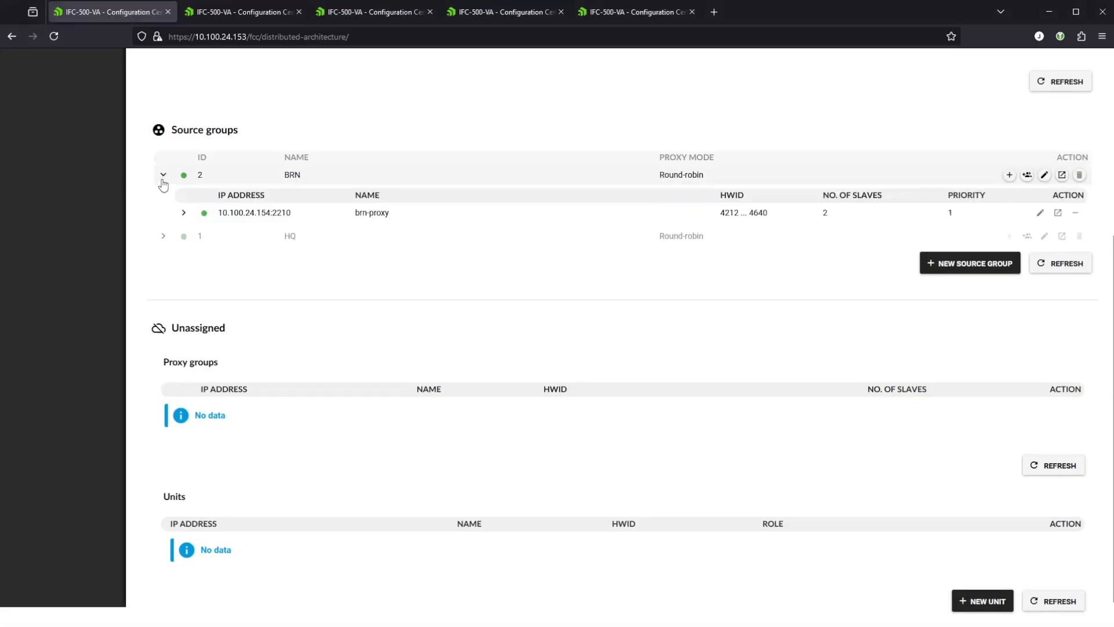
click(183, 214)
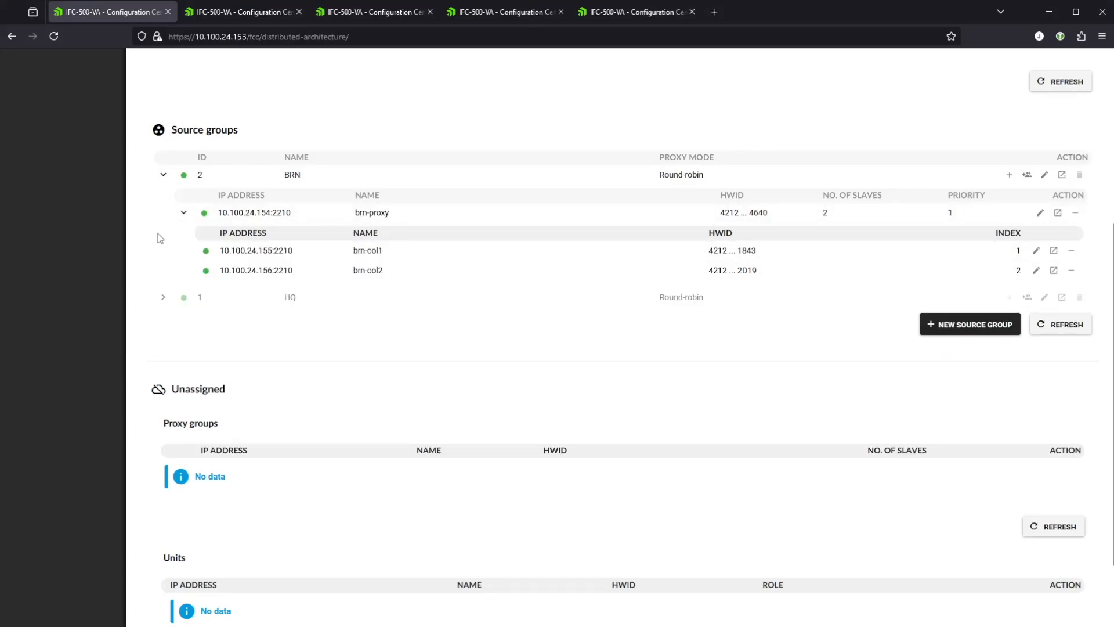
click(184, 213)
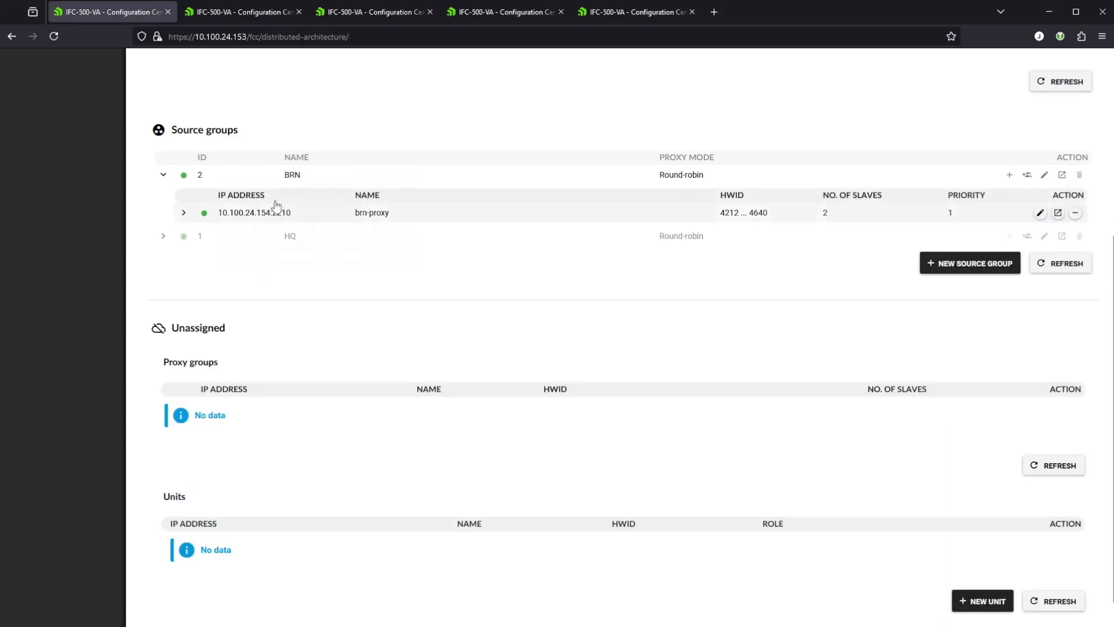
click(163, 176)
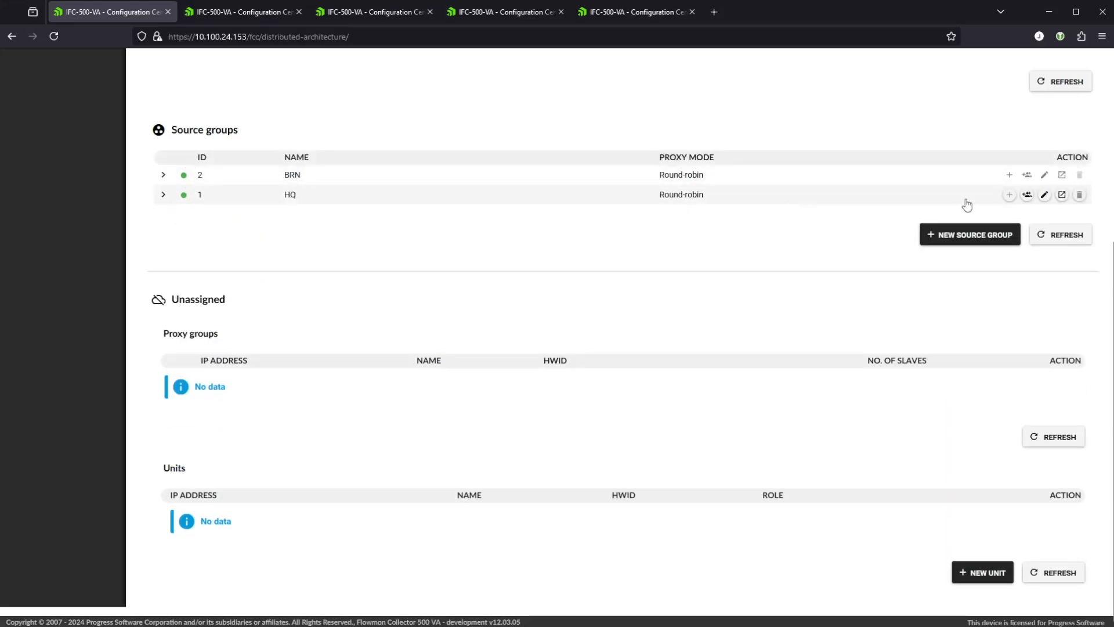
- Open the BRN source group's remote configuration and examine its system settings, time zone, listening ports and quota manager, and return to the source groups
click(1062, 175)
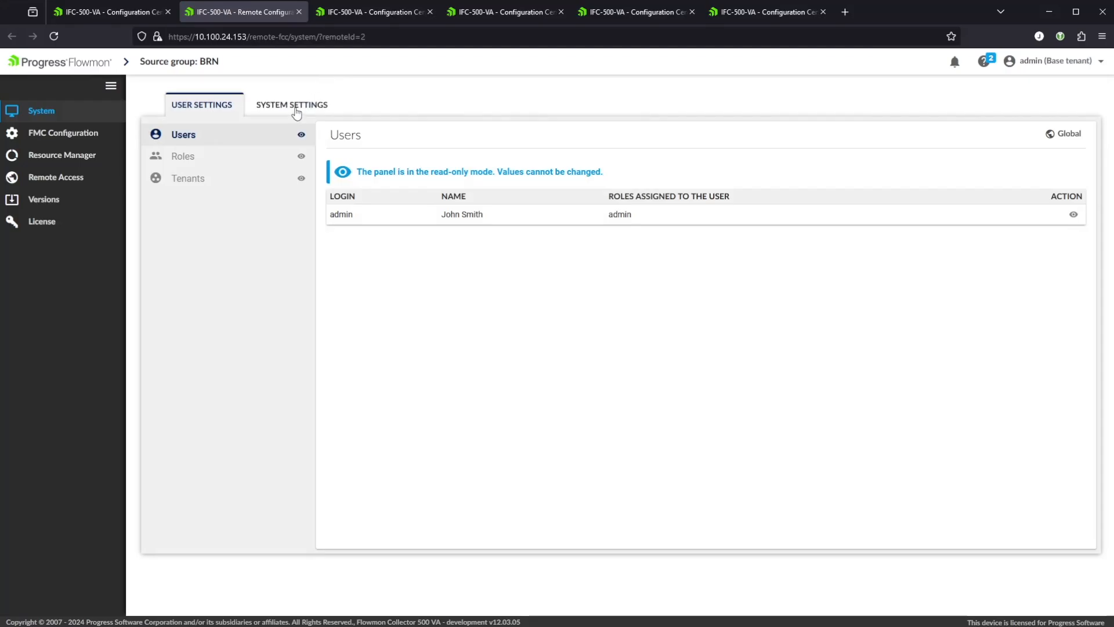
click(311, 111)
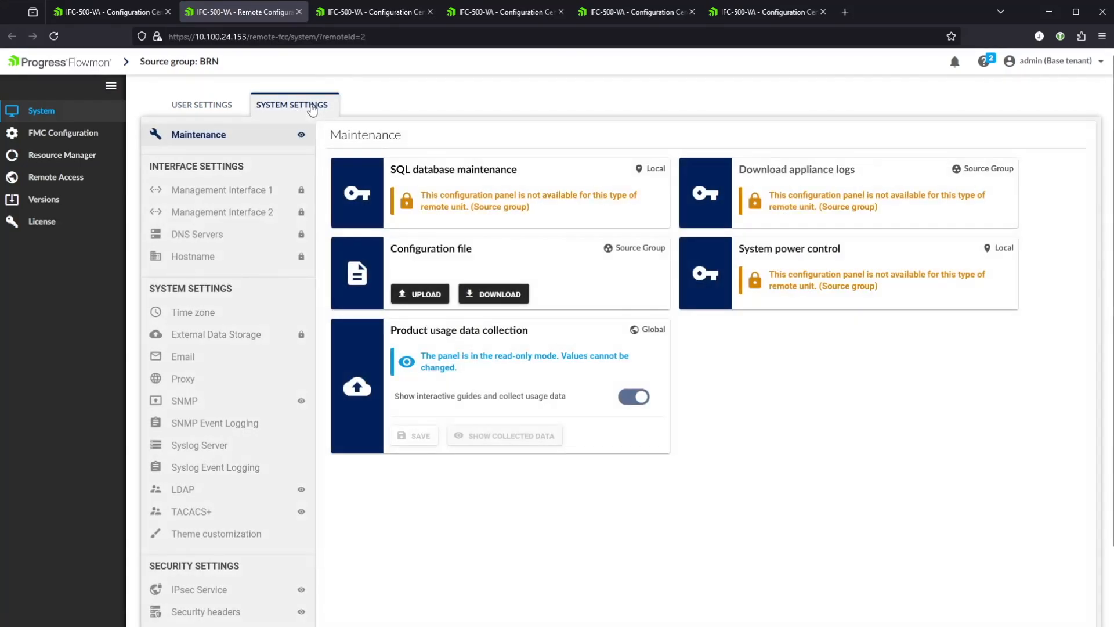
click(217, 318)
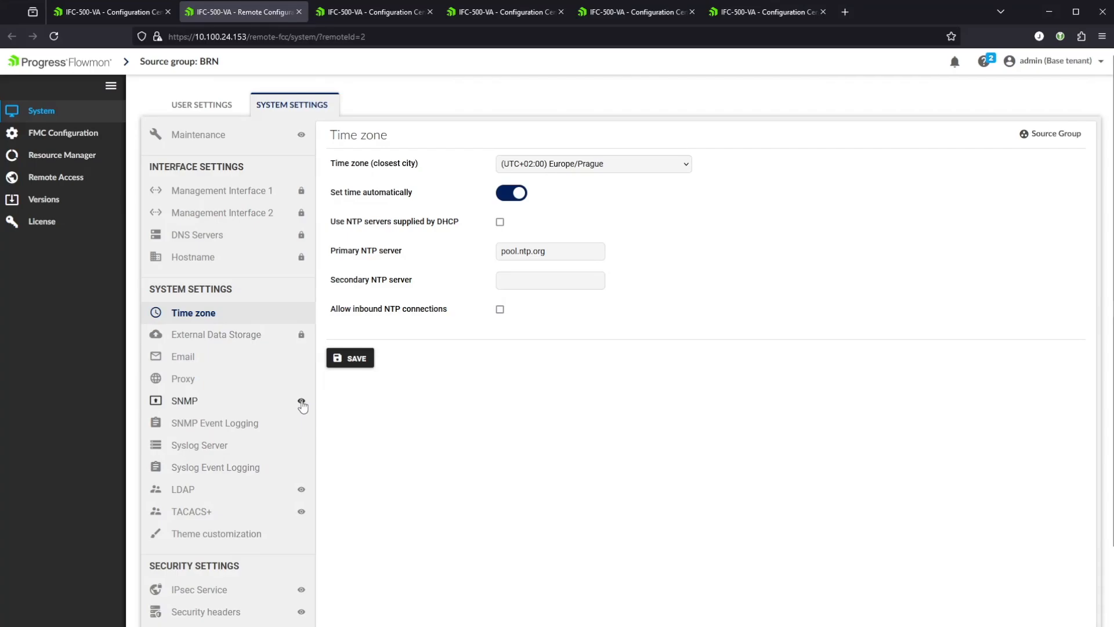
click(80, 137)
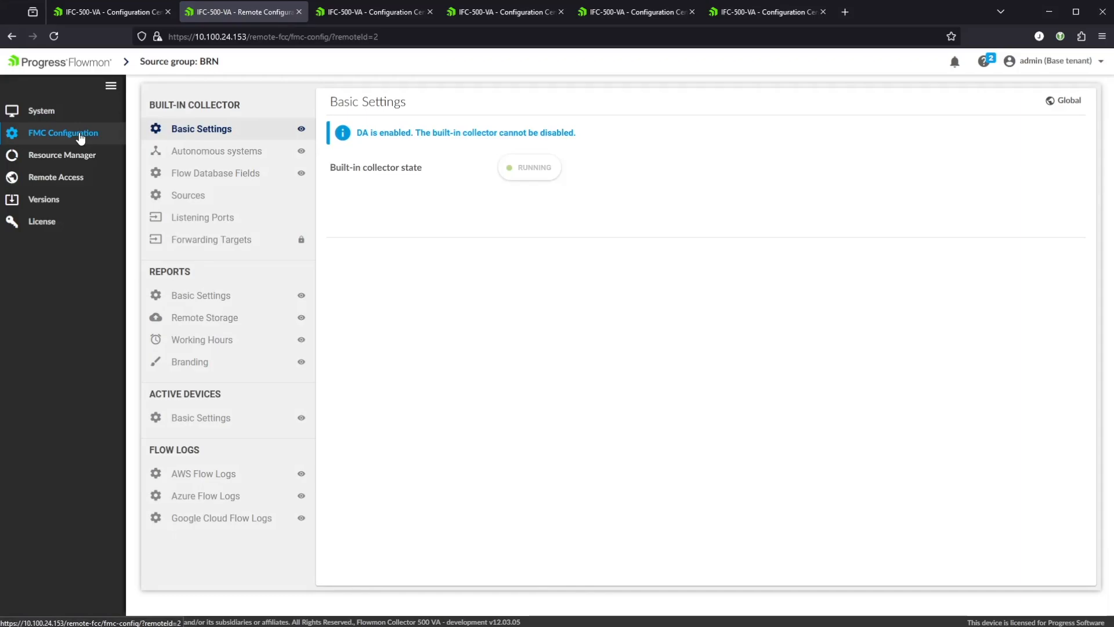
click(207, 220)
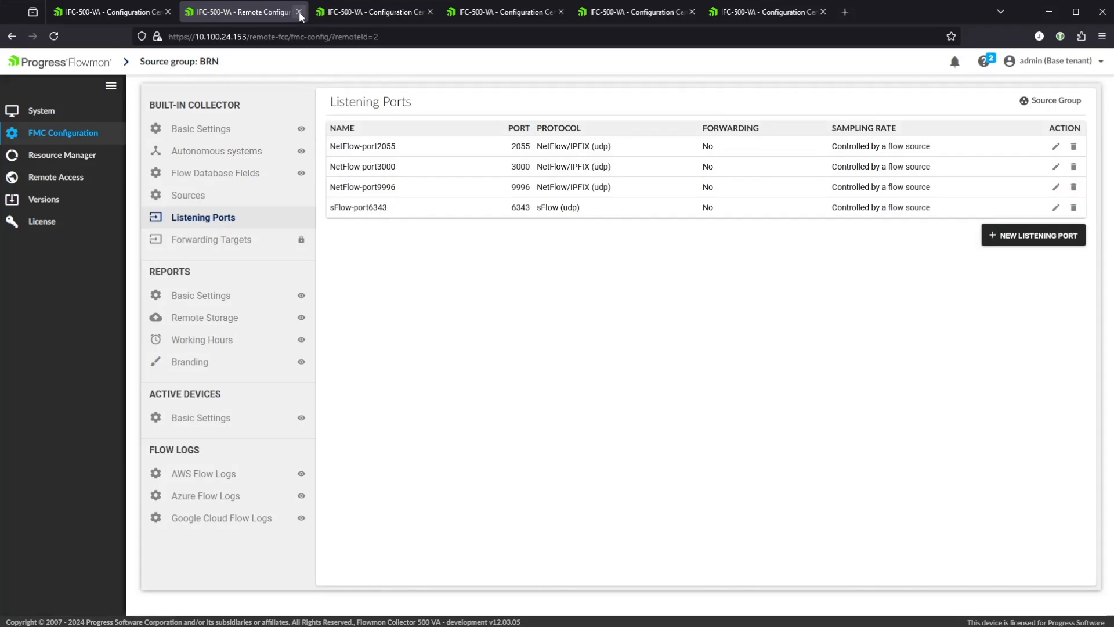
click(42, 156)
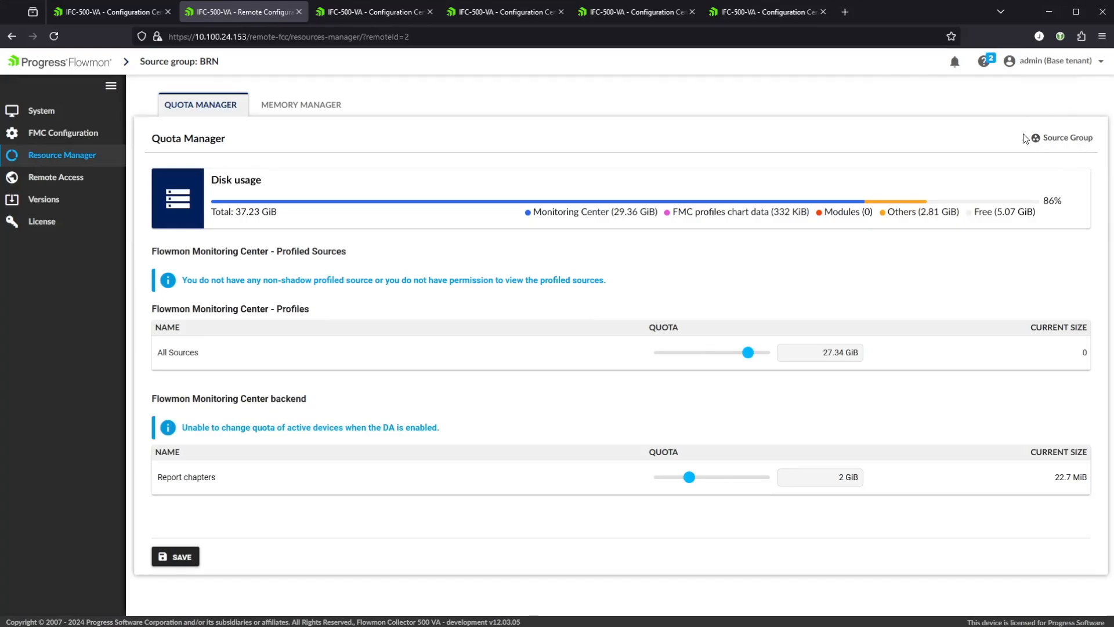
click(96, 8)
- Examine the Quota Manager in brn-proxy's remote configuration, and return to the source groups to show the proxy's slave units
click(163, 175)
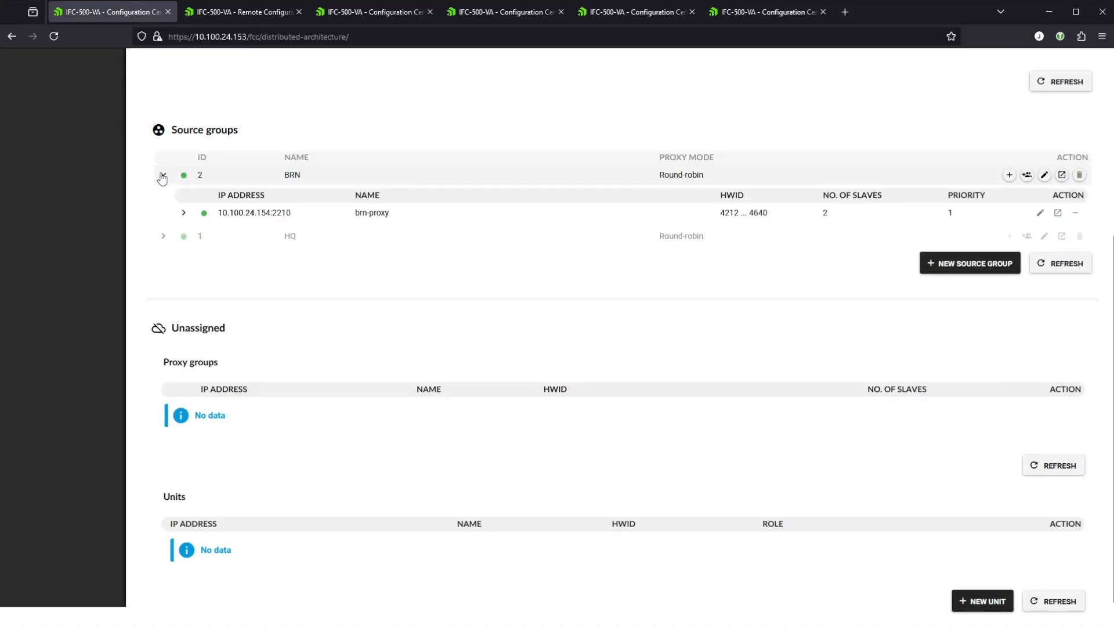
click(1057, 212)
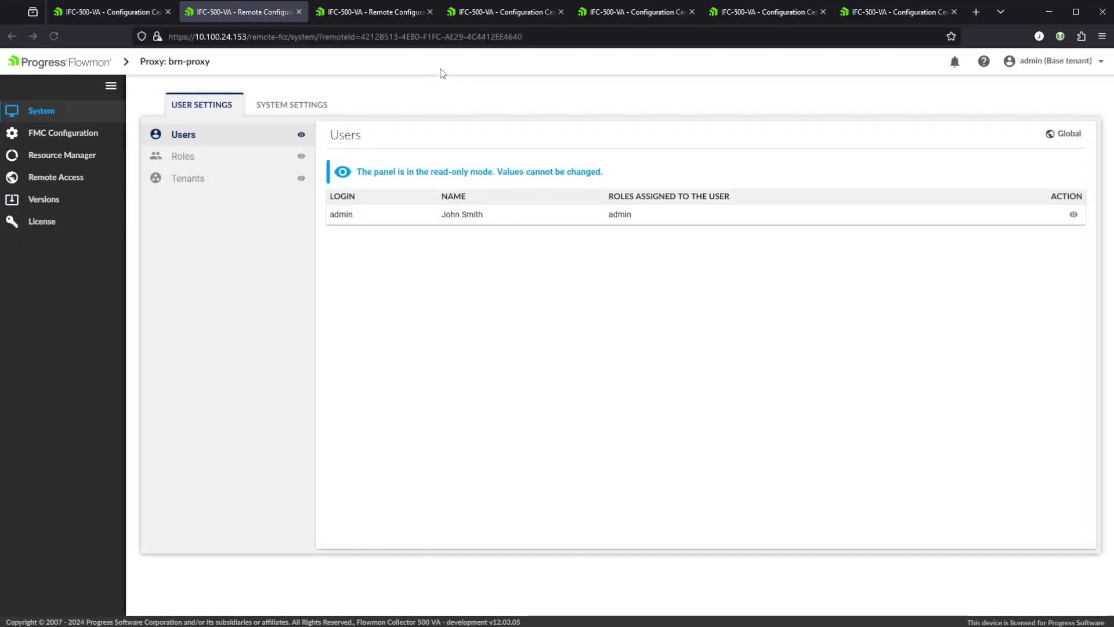
click(49, 163)
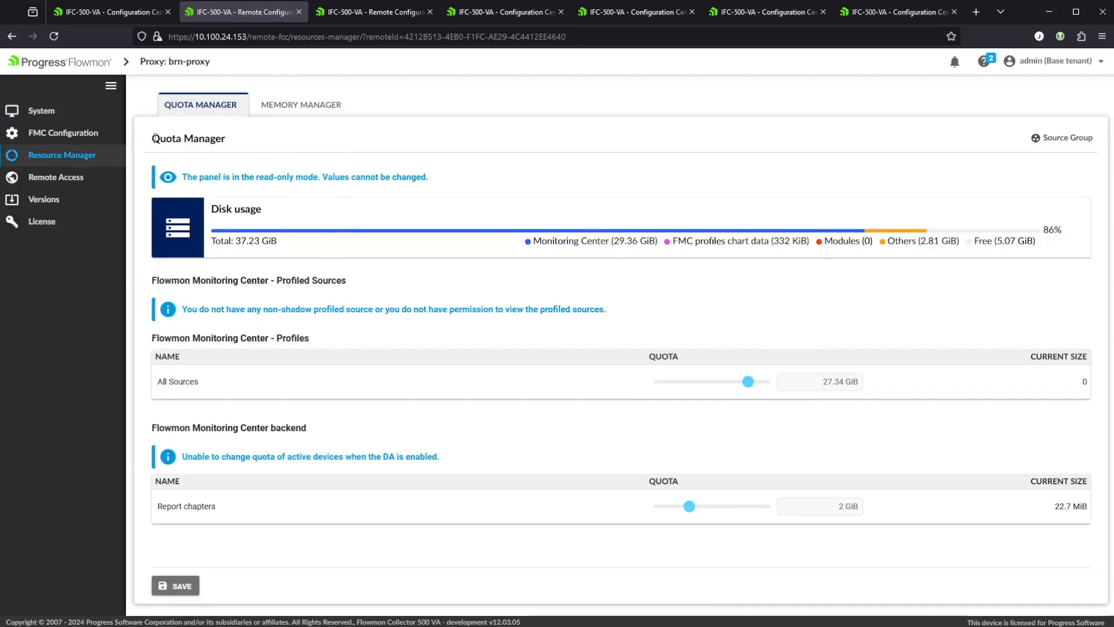
click(100, 12)
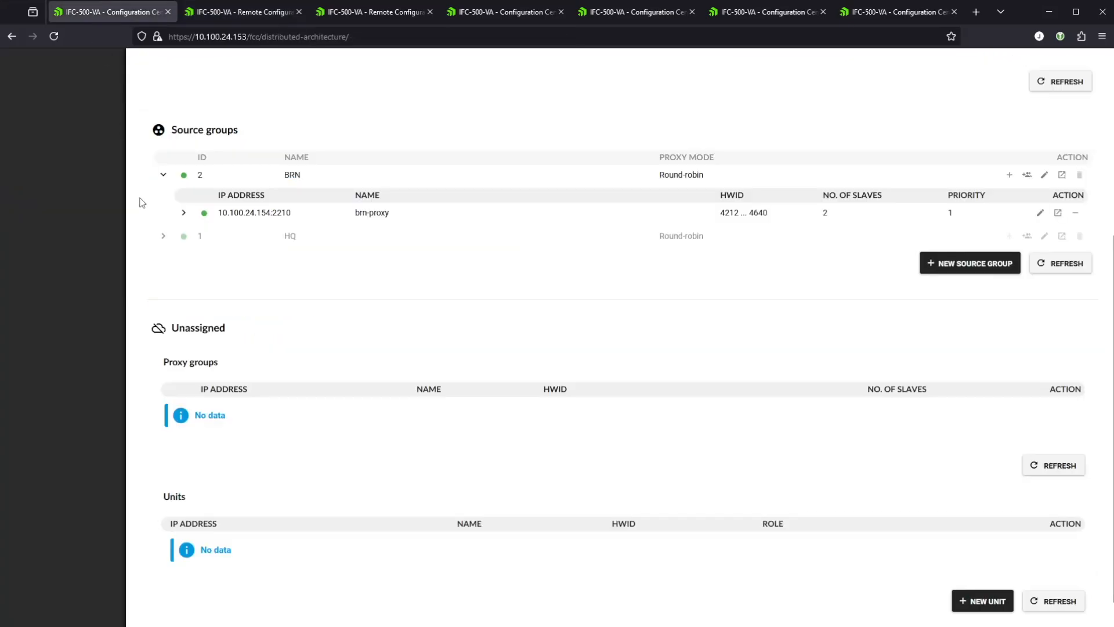
click(183, 219)
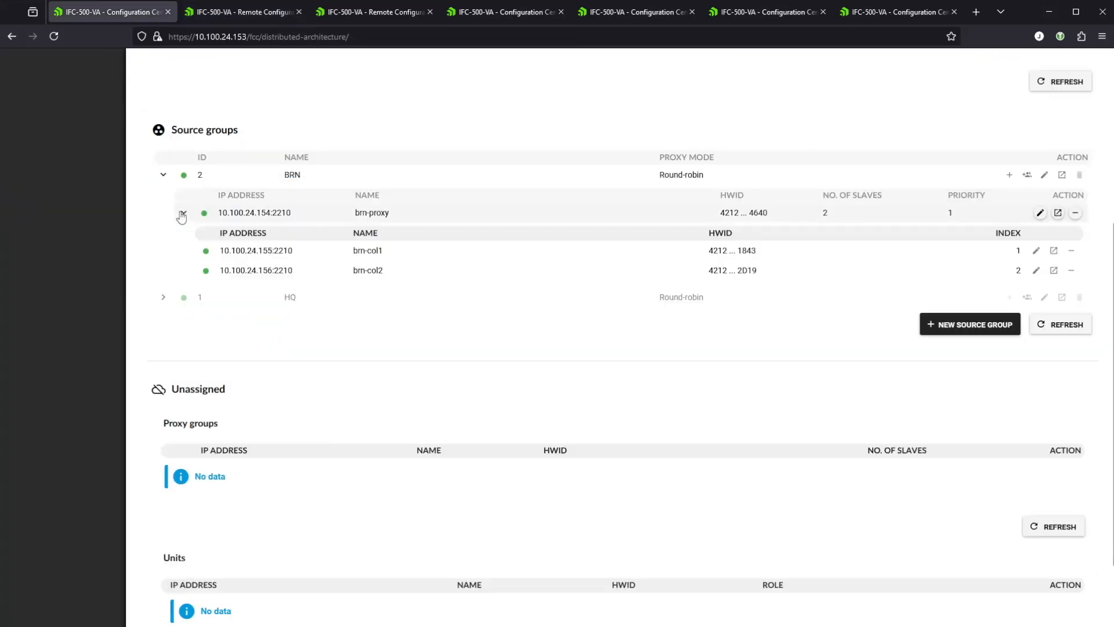
- Examine brn-col1's remote configuration for its management interfaces, DNS servers and hostname, and return to the source groups
click(1054, 251)
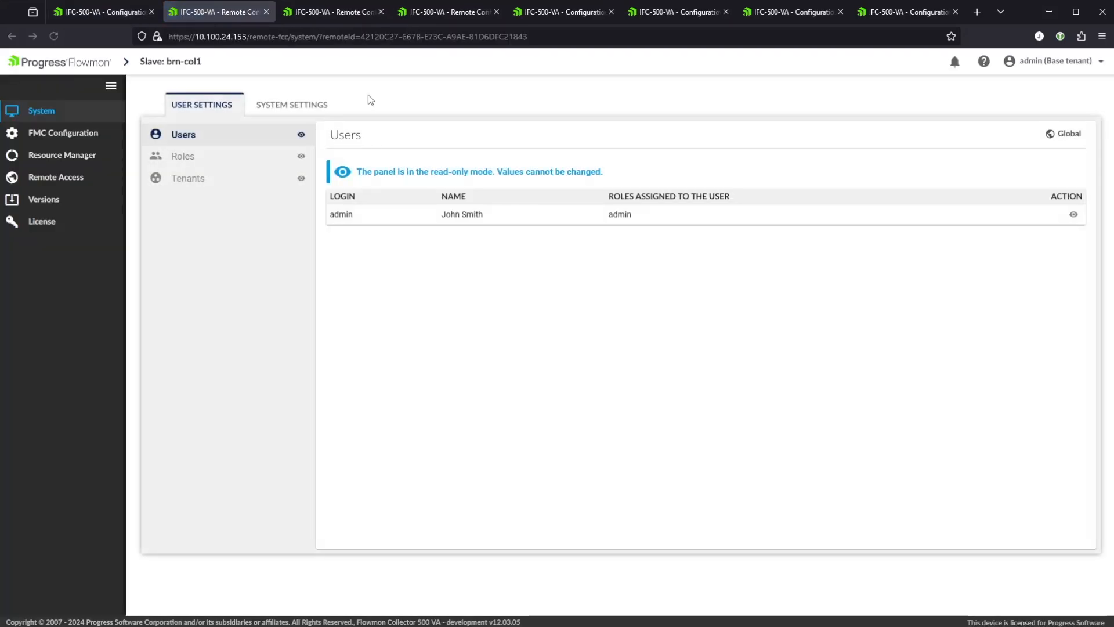
click(295, 108)
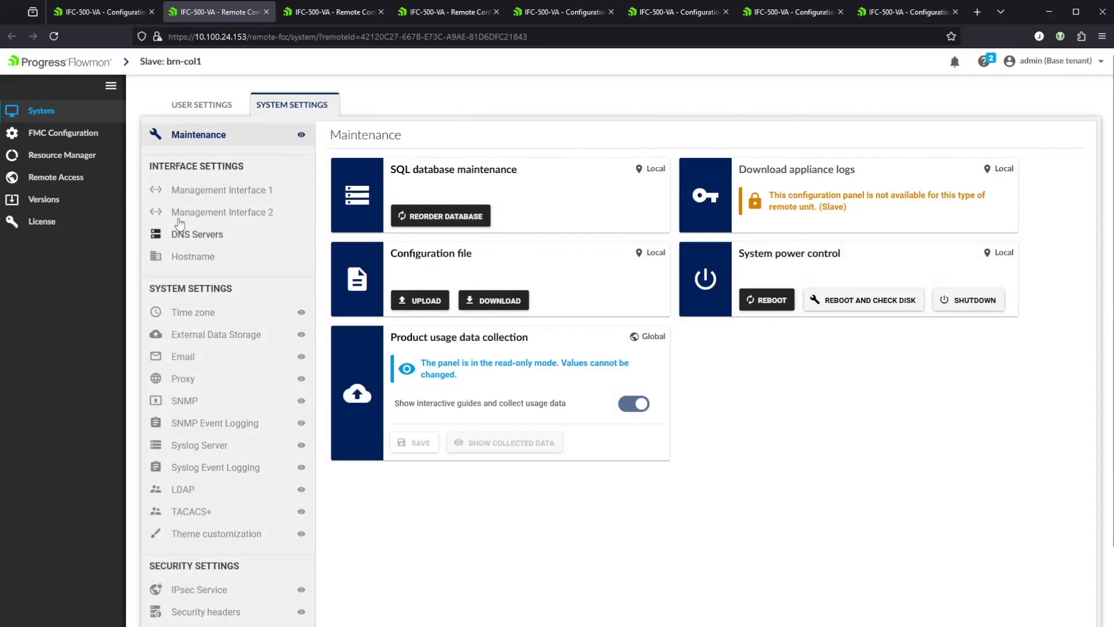
click(230, 193)
click(230, 214)
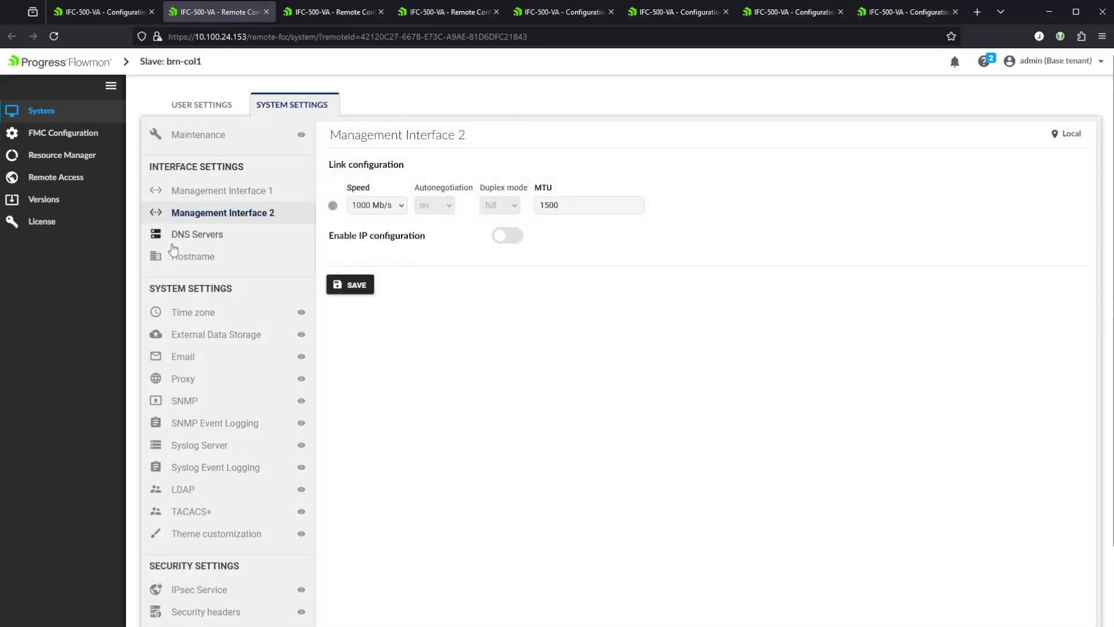
click(187, 235)
click(193, 259)
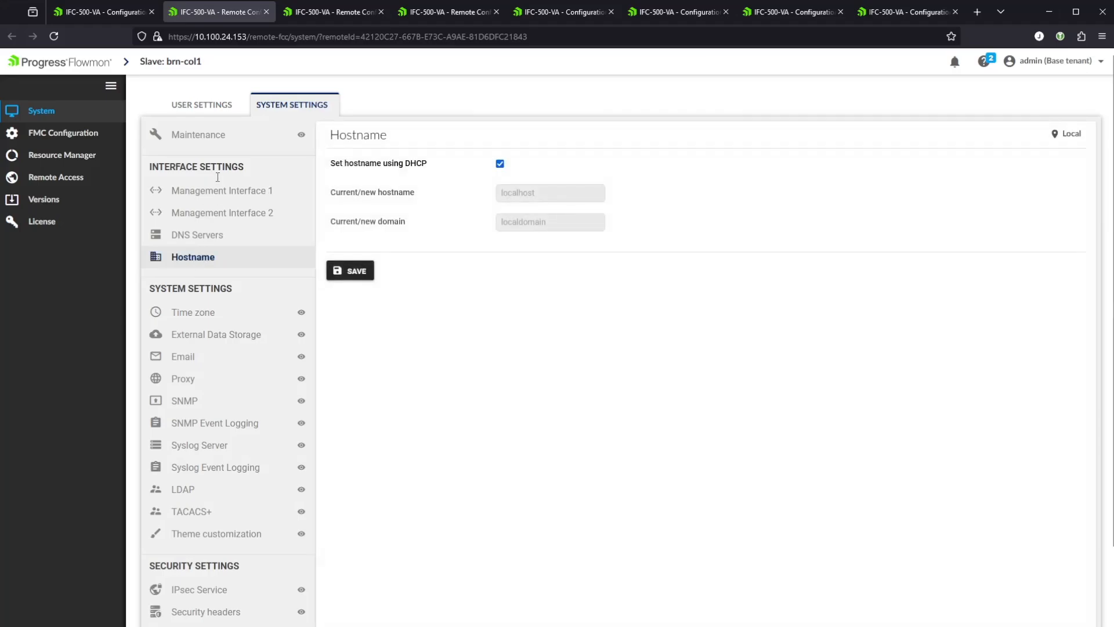
click(248, 190)
click(107, 13)
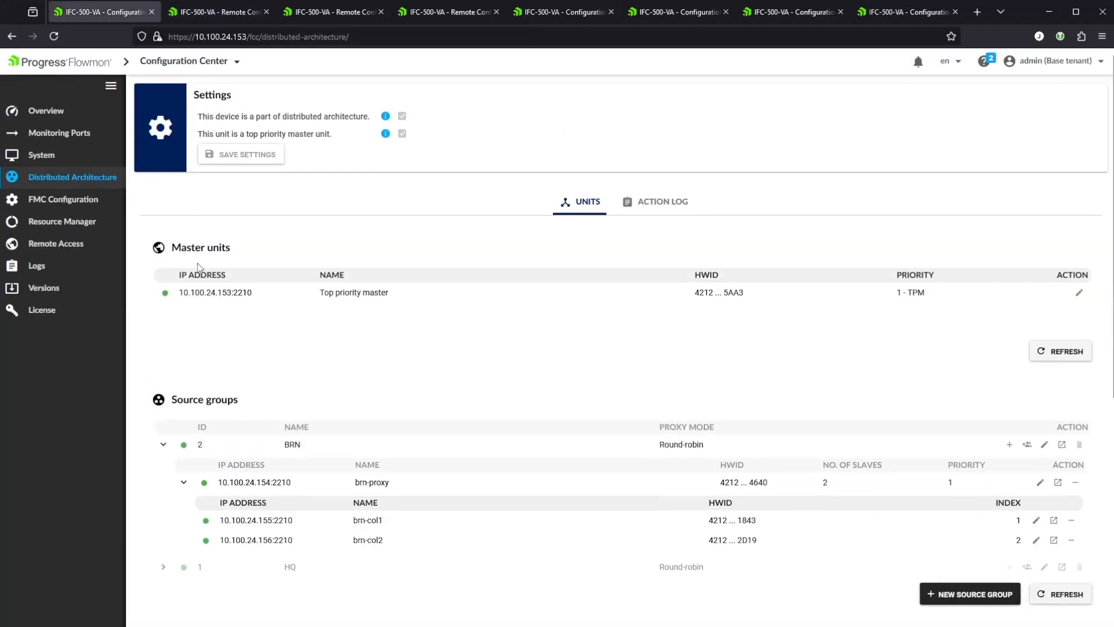
- Upload the flowmonplug-ads-v12.03.01.tar.gz package to the top priority master's installed packages
click(52, 289)
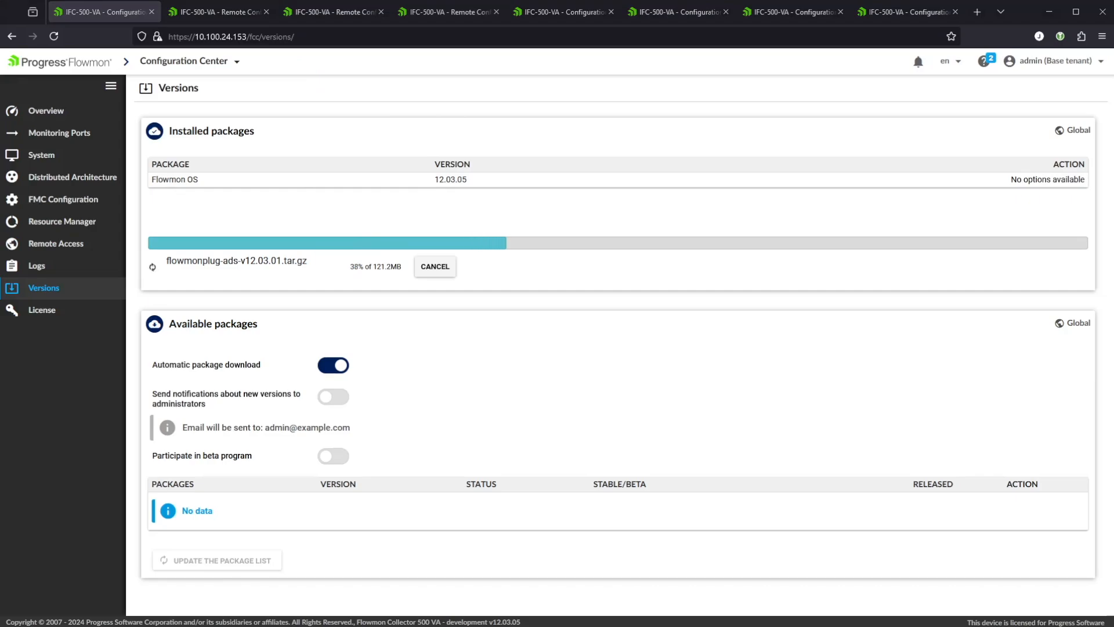
key(ctrl+alt+t)
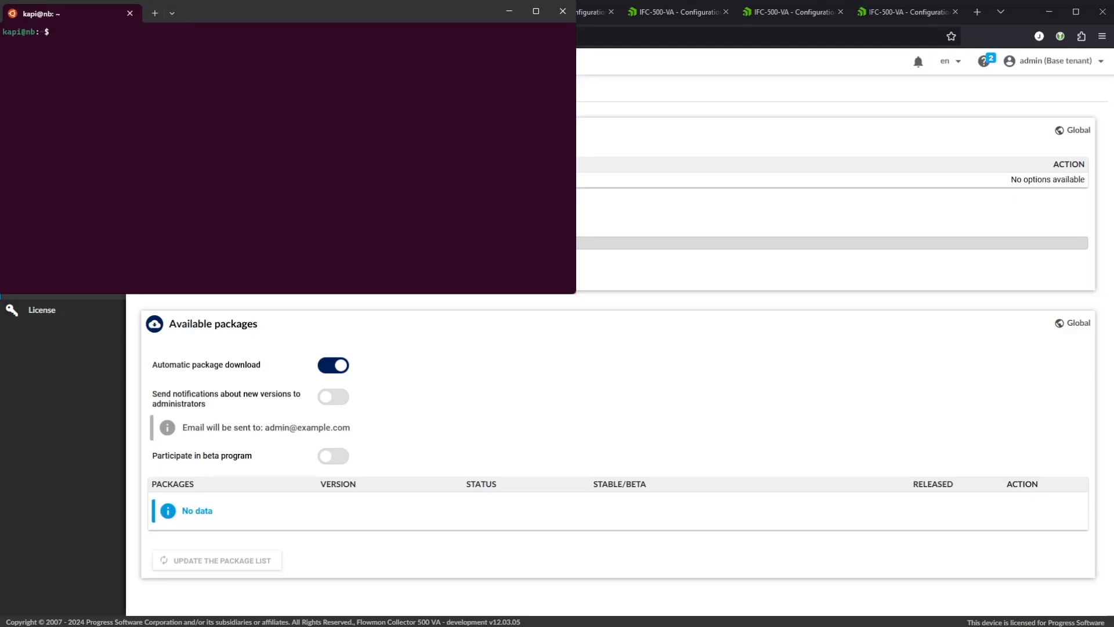
drag(306, 137, 308, 145)
text(ssh flowmon@10.100.24.153)
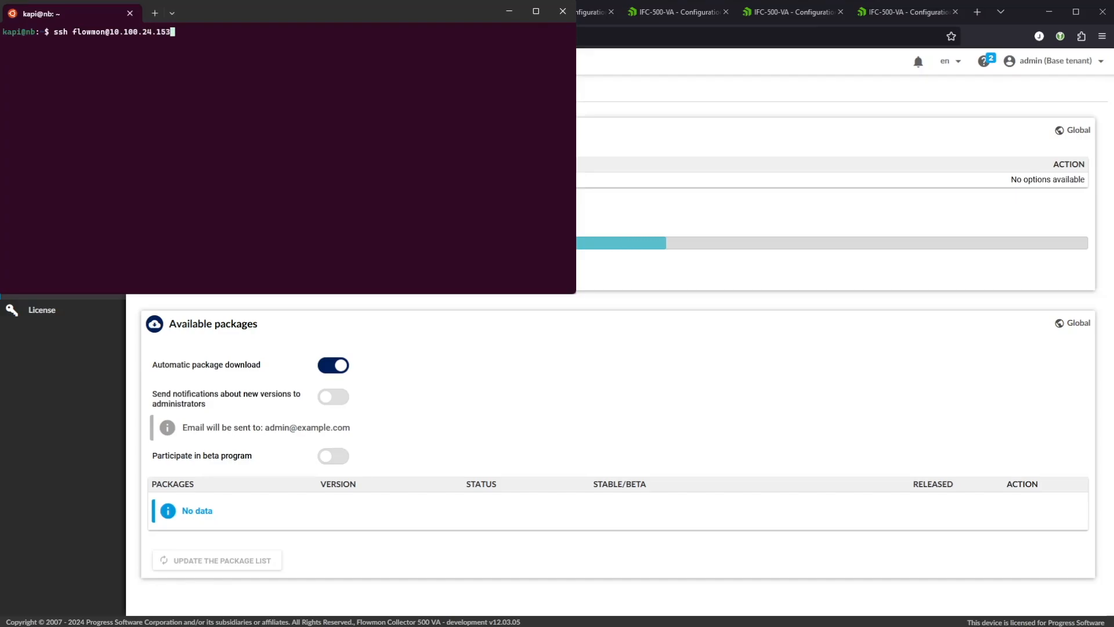
key(Return)
text(yes)
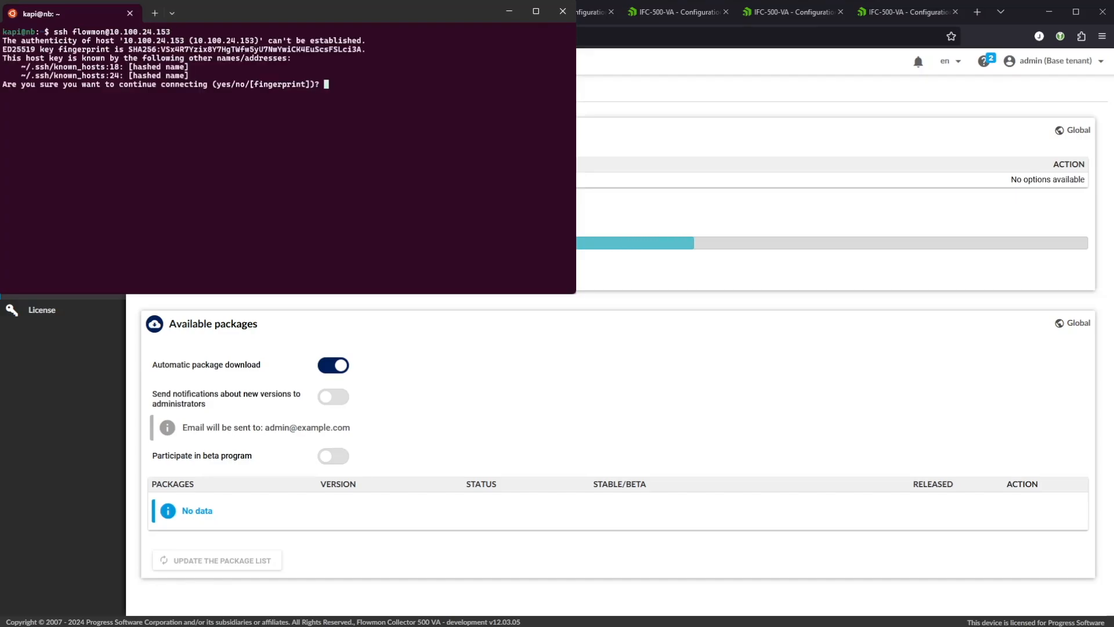
key(Return)
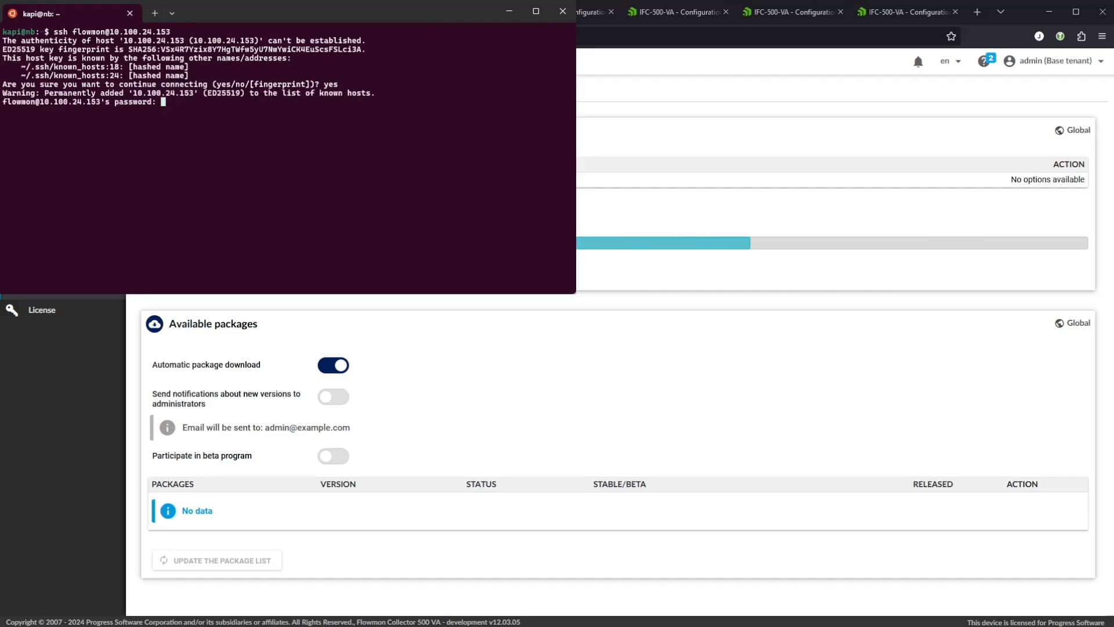
key(Return)
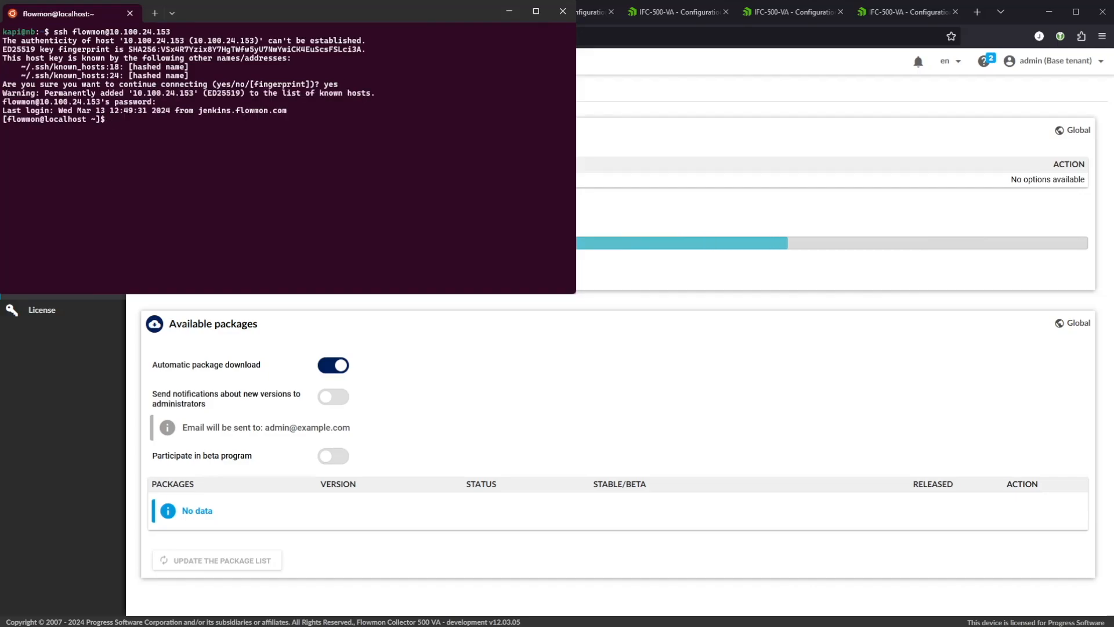
text(tail -f /var/log/pkg_install.log)
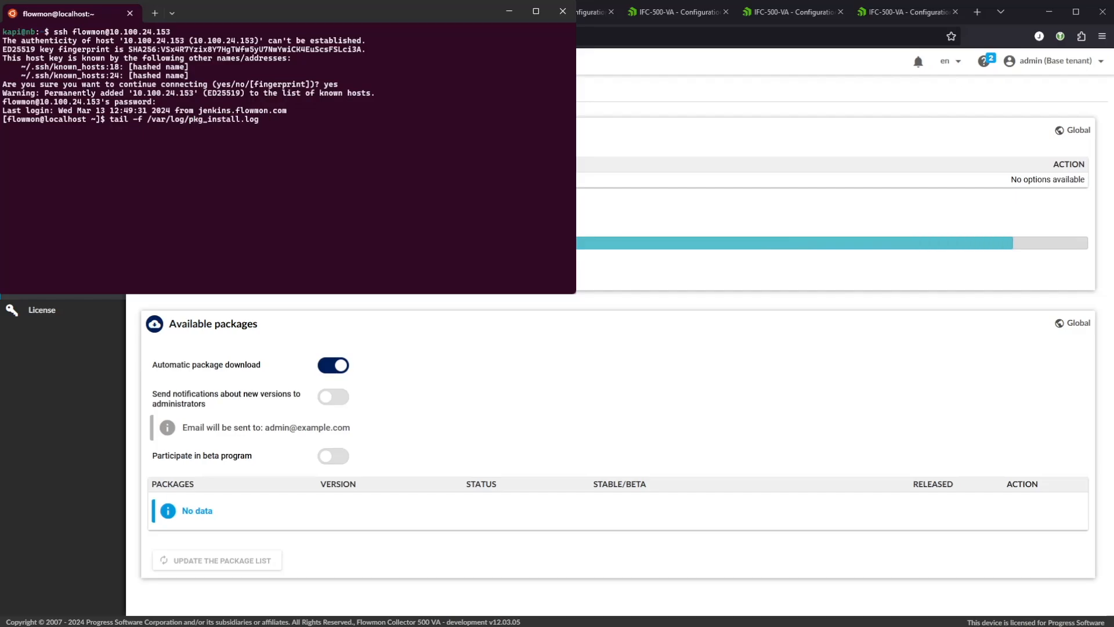
key(Return)
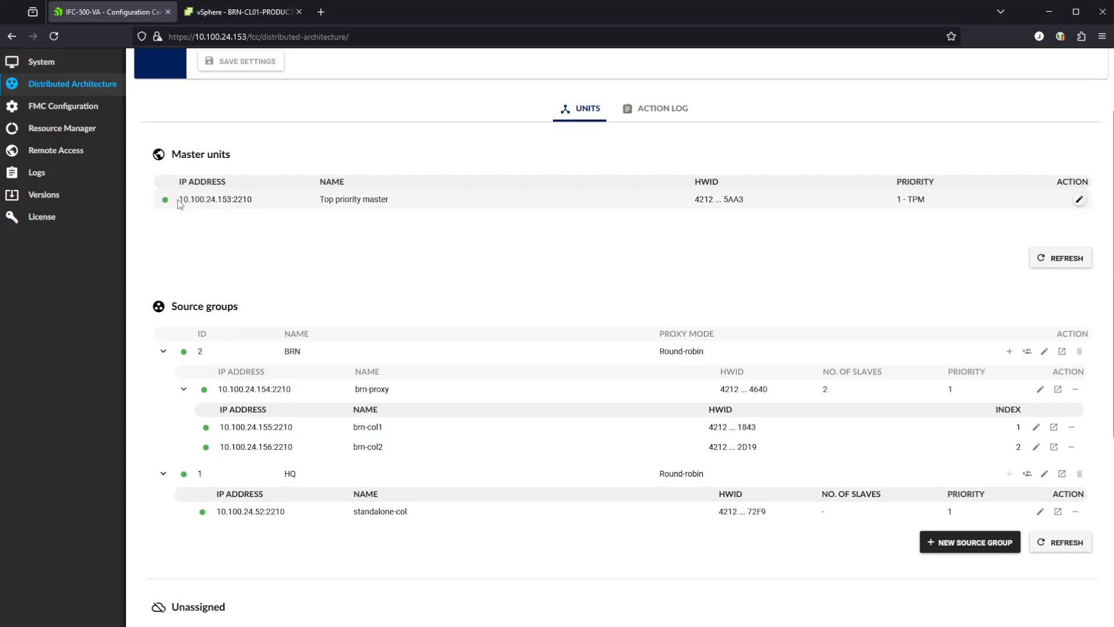
- Open the traffic analysis in the Monitoring Center for the All Sources profile
scroll(470, 256, up, 2)
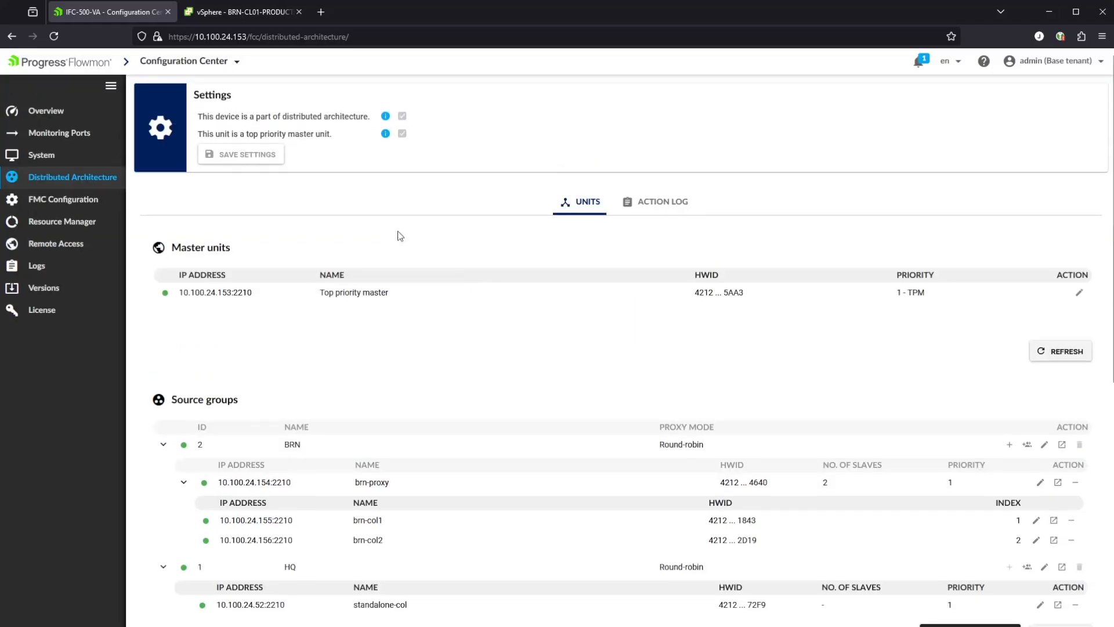
click(231, 67)
click(210, 136)
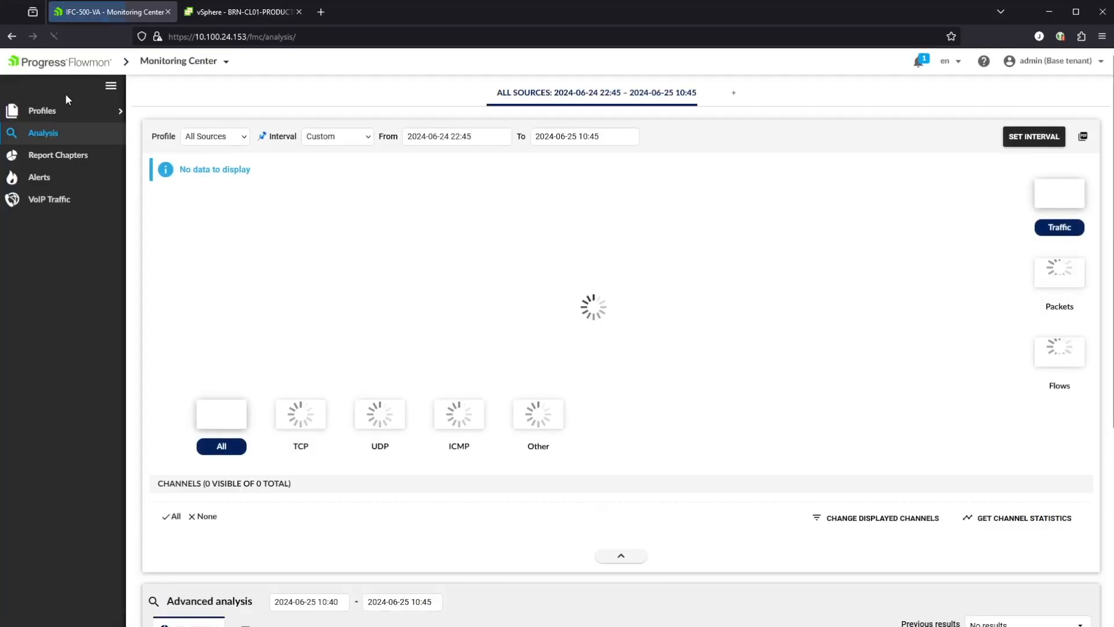
- Select the DNS preset in Flowmon Dashboard and proceed with its installation for the admin user up to the preset settings
click(225, 64)
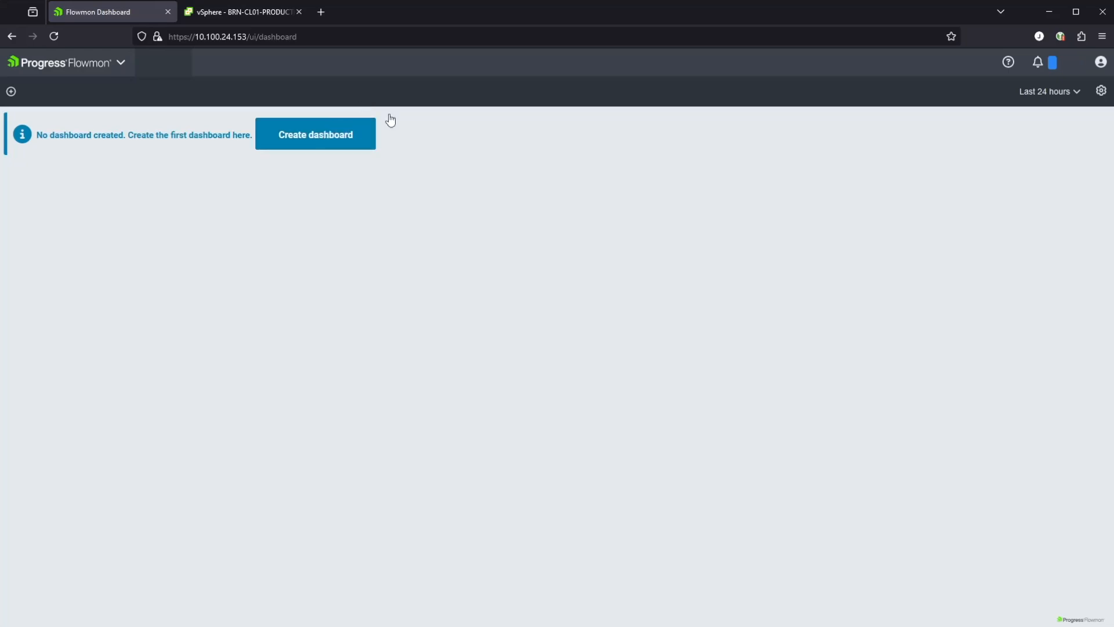
click(328, 64)
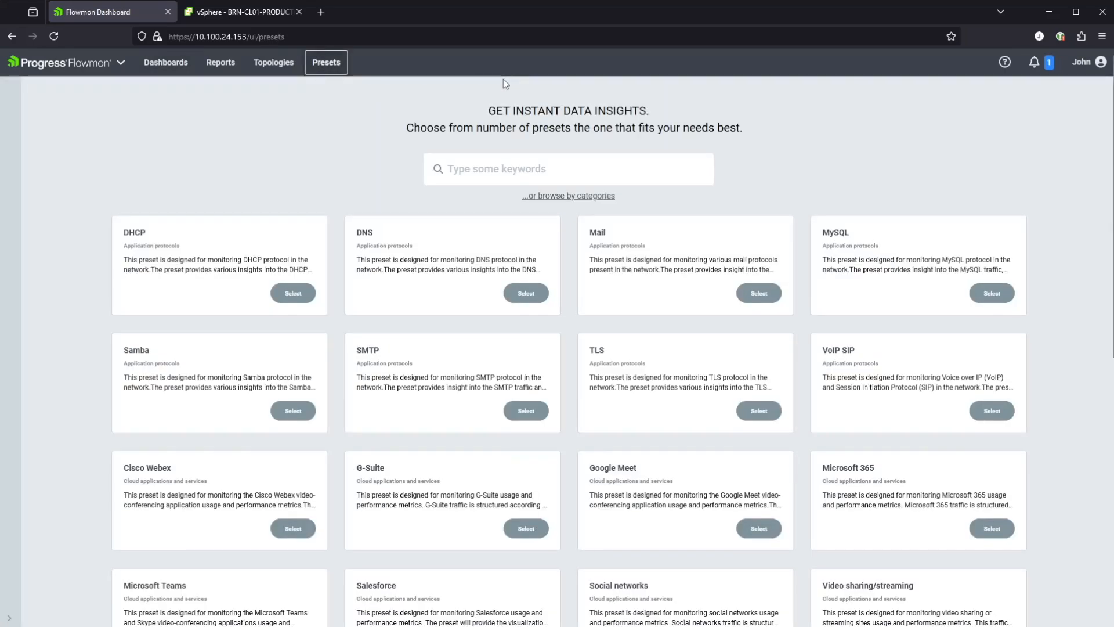
click(522, 293)
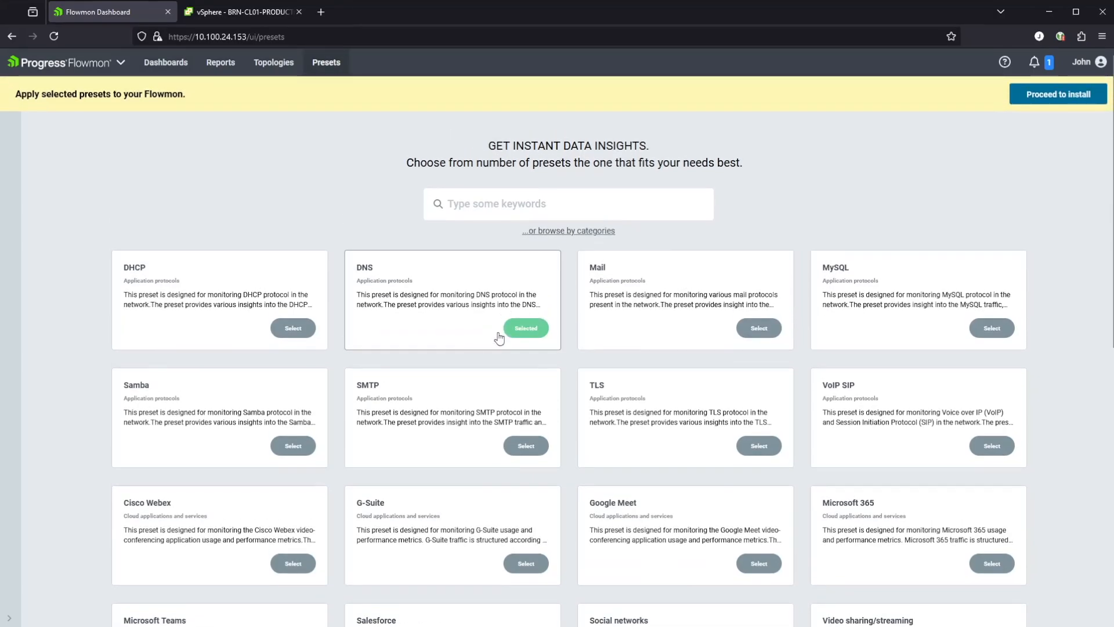
click(1039, 98)
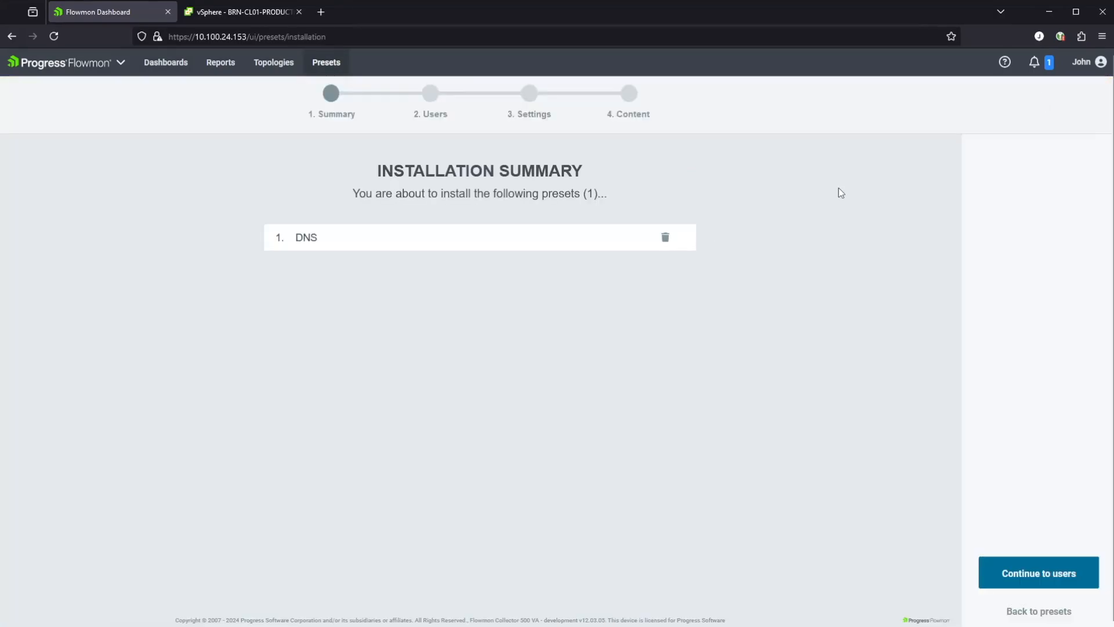
click(986, 574)
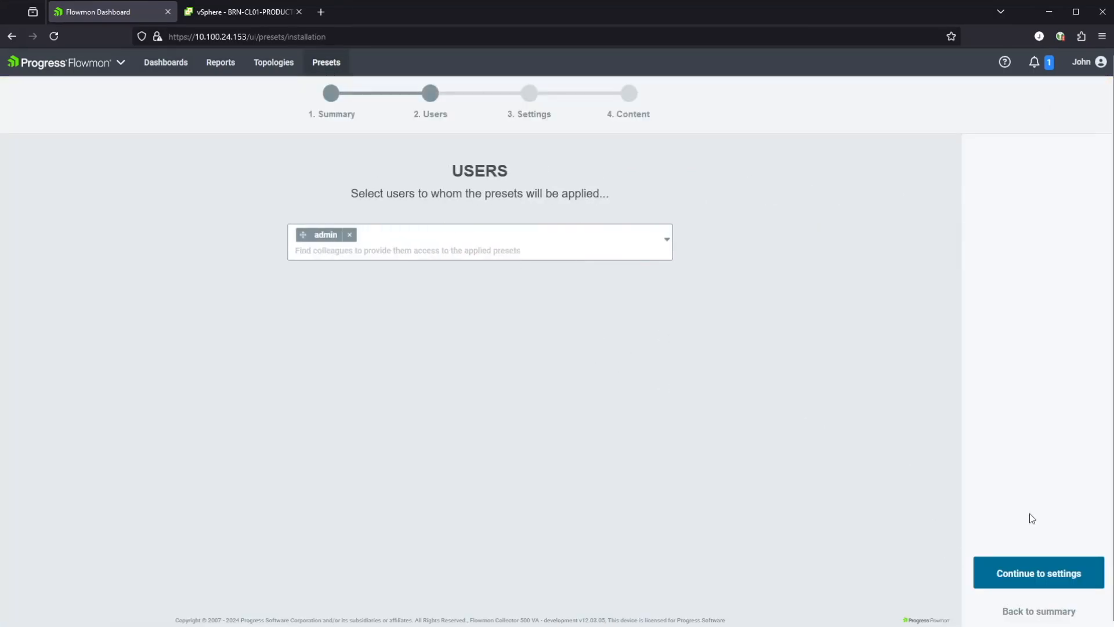
click(1021, 575)
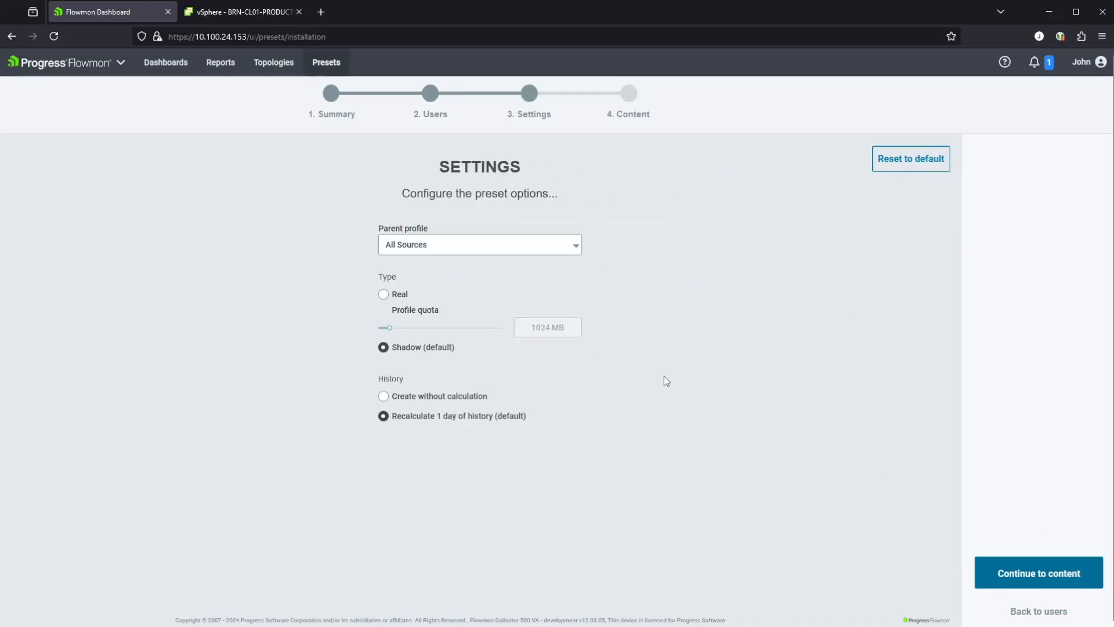
- Configure the DNS preset under All Sources as a Real profile with history set to Create without calculation
click(384, 295)
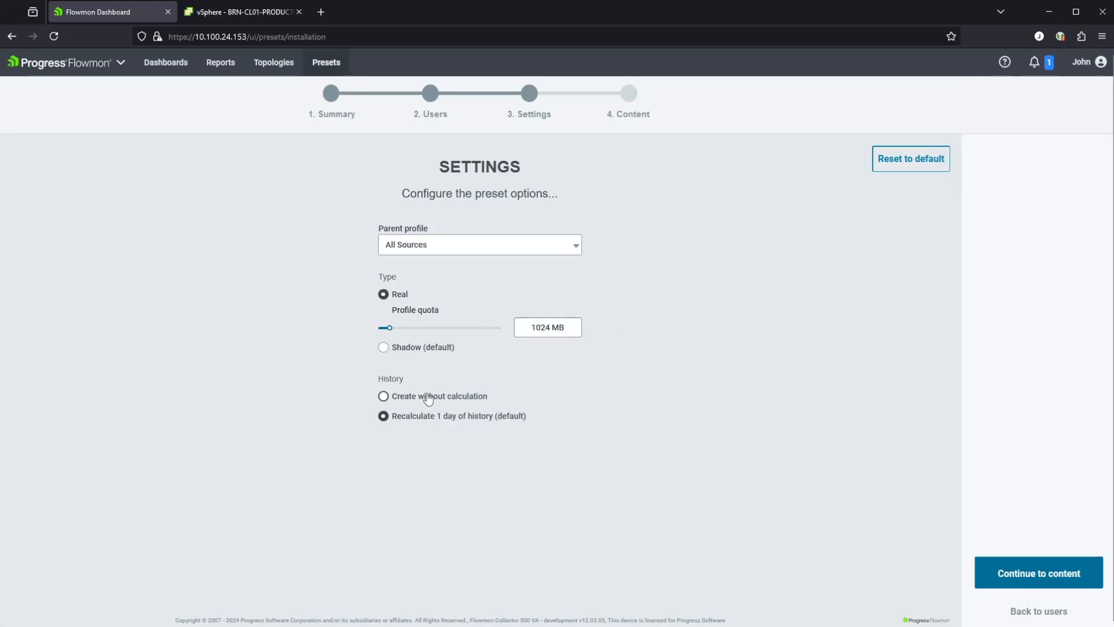
click(450, 398)
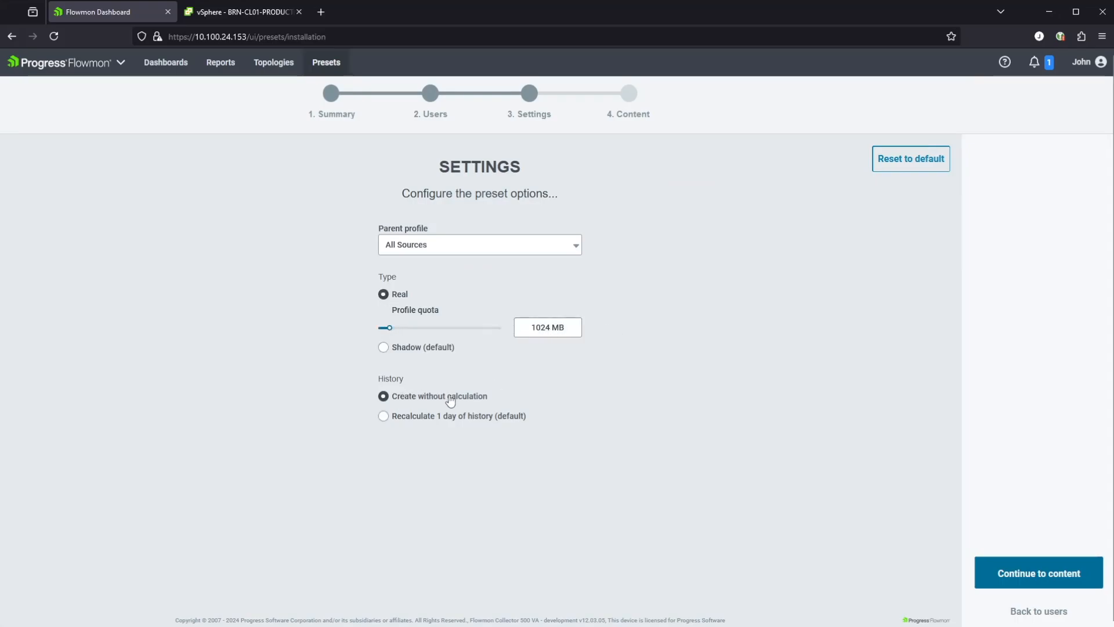
click(1007, 576)
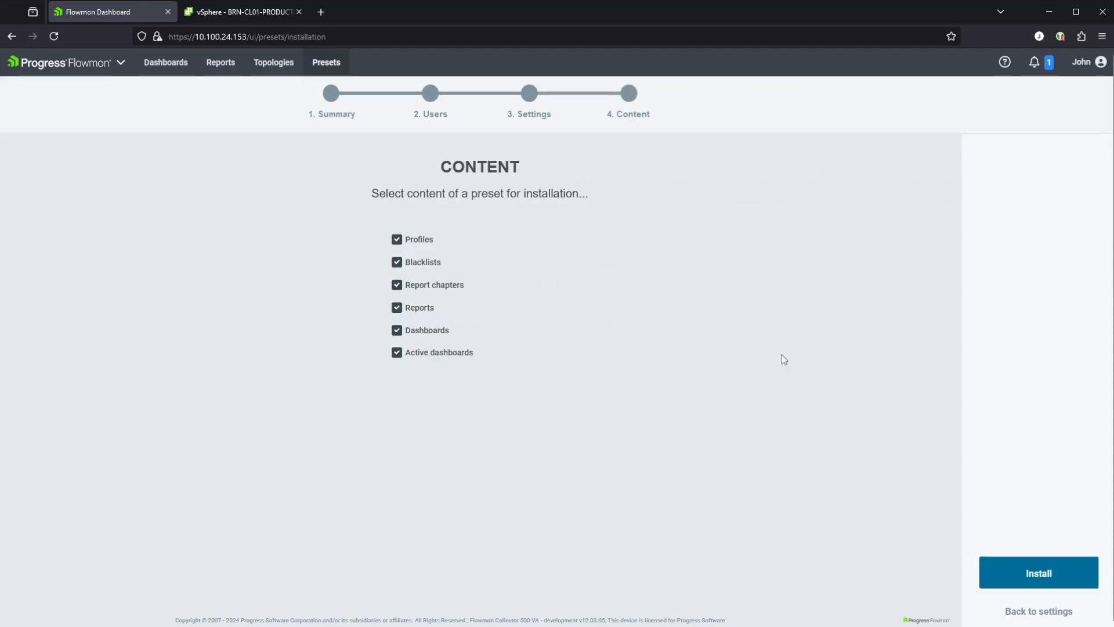
- Try to install all content of the DNS preset, review the Profiles errors, and close the import dialog
click(1066, 588)
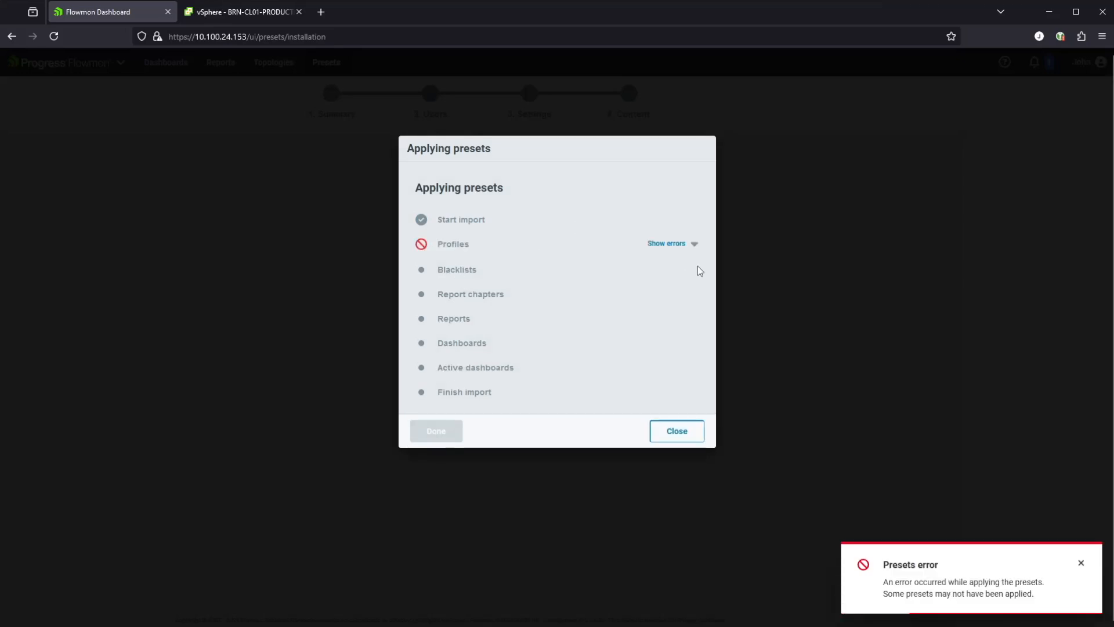
click(695, 248)
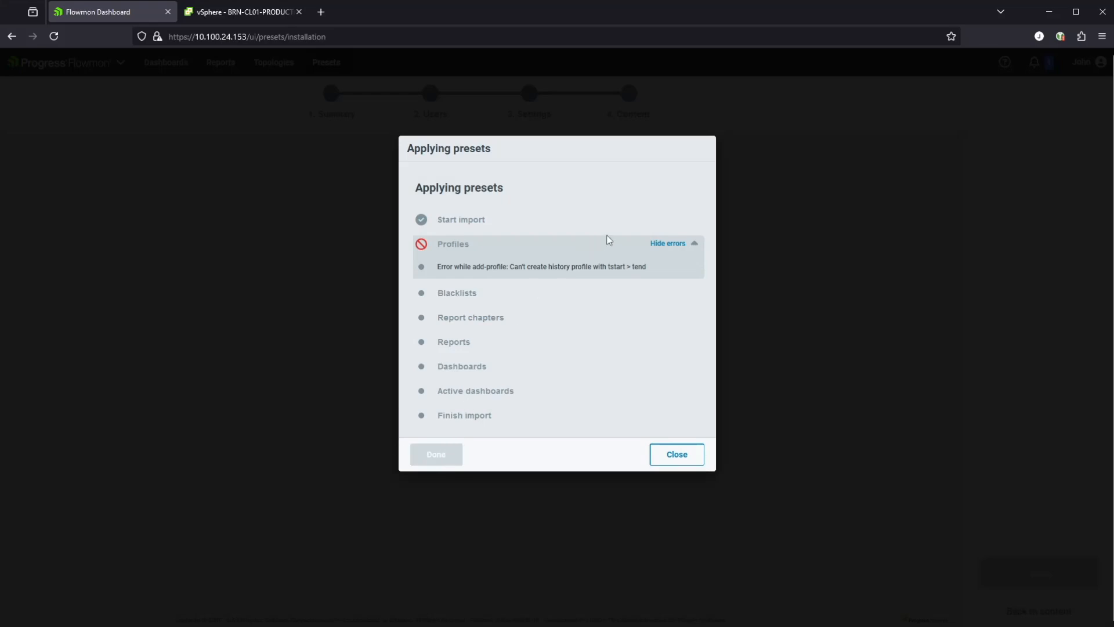
click(676, 452)
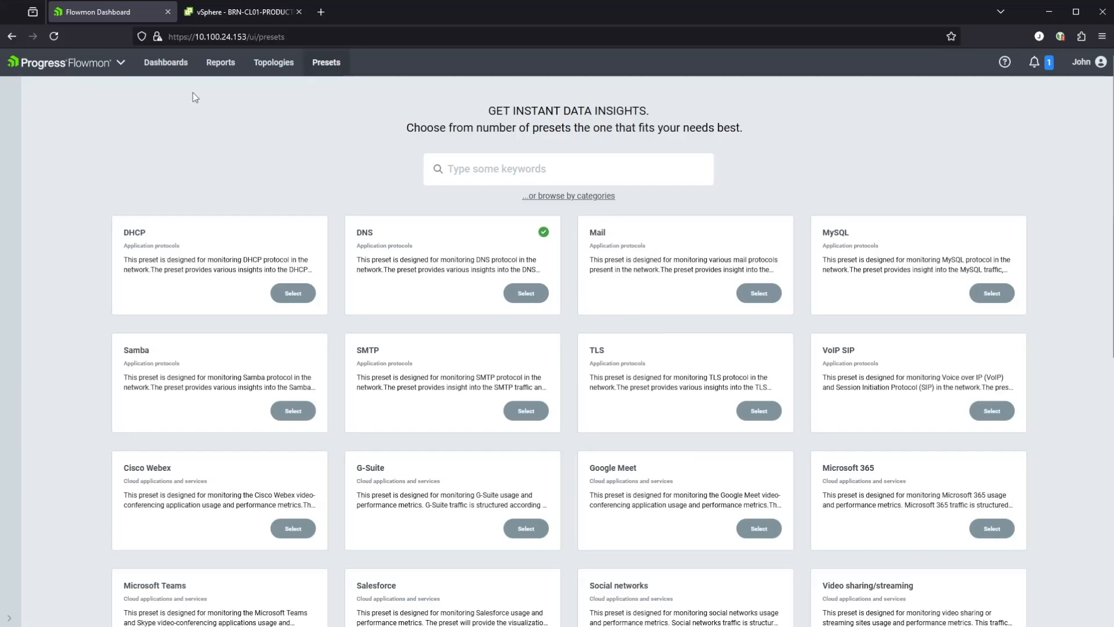
- Mark the unread system message about the brn-col2 package installation as read and close the notifications
click(1035, 65)
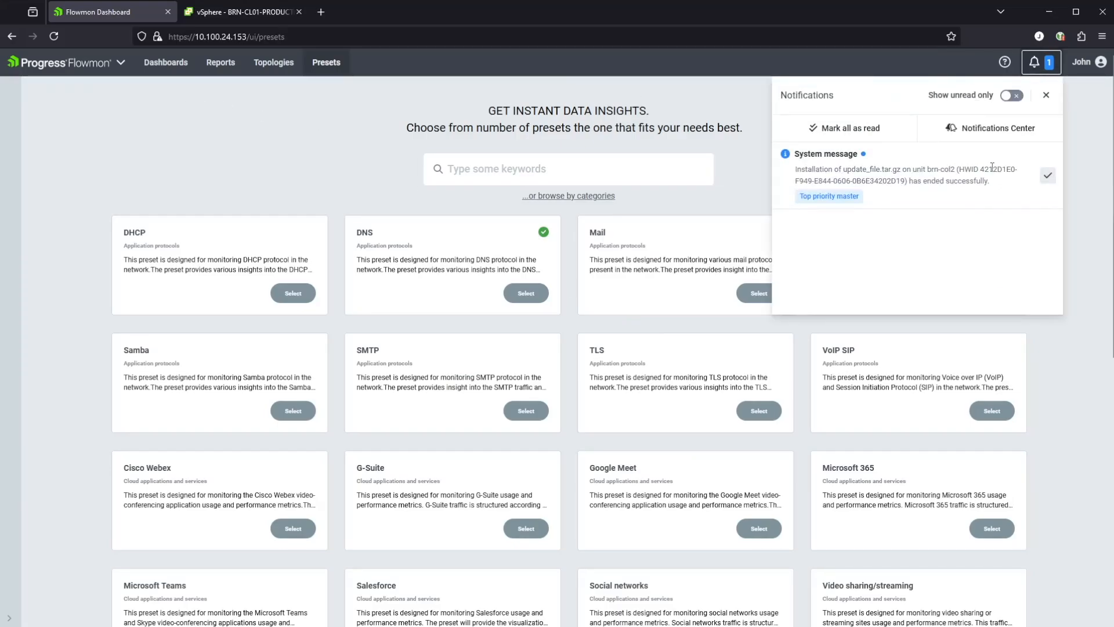
click(1047, 176)
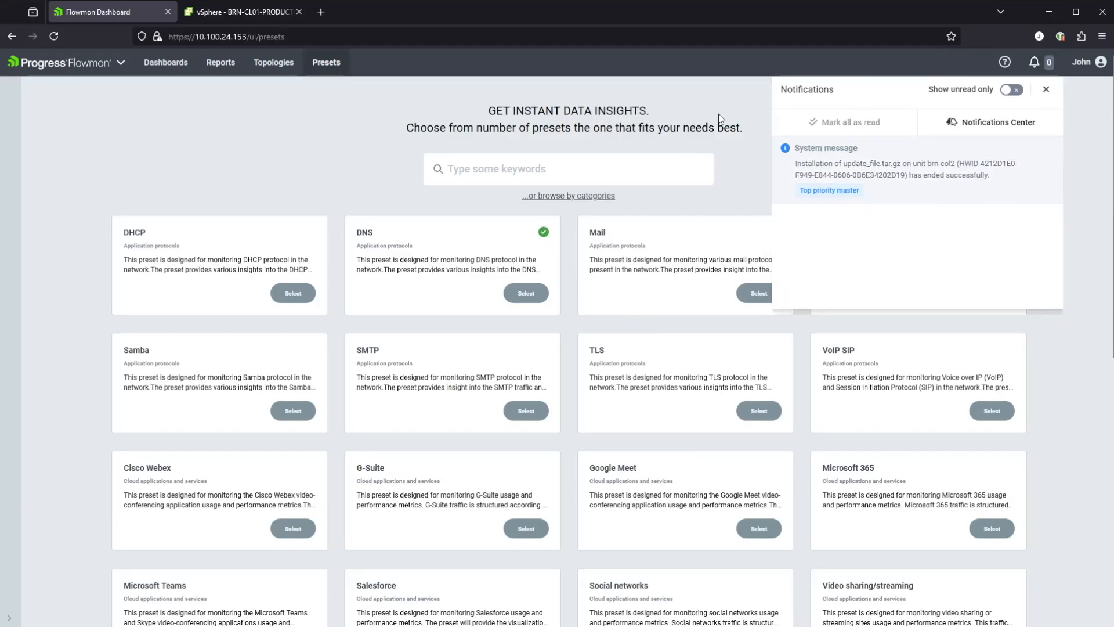
click(971, 103)
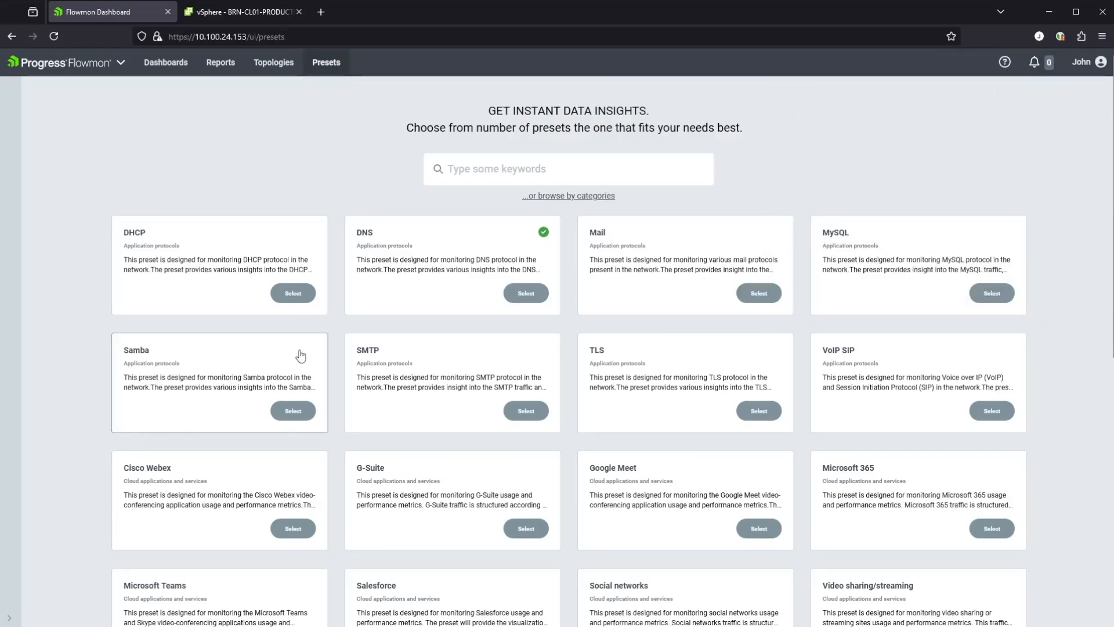
- Select the Microsoft 365 preset and proceed through the installation summary and users to its settings
scroll(803, 329, down, 2)
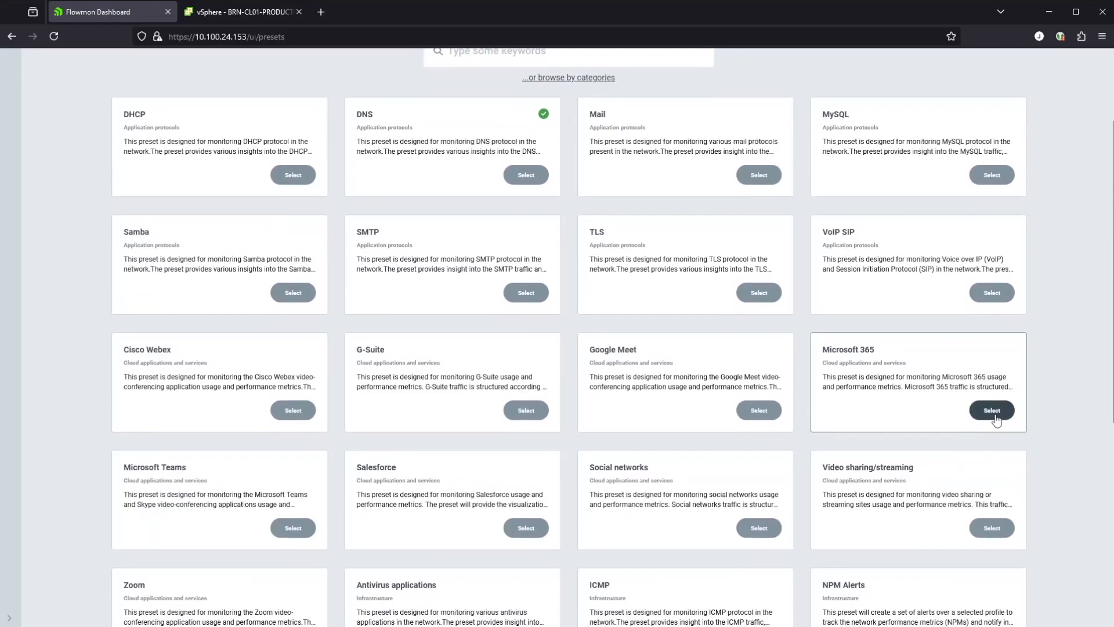
click(992, 410)
click(1065, 68)
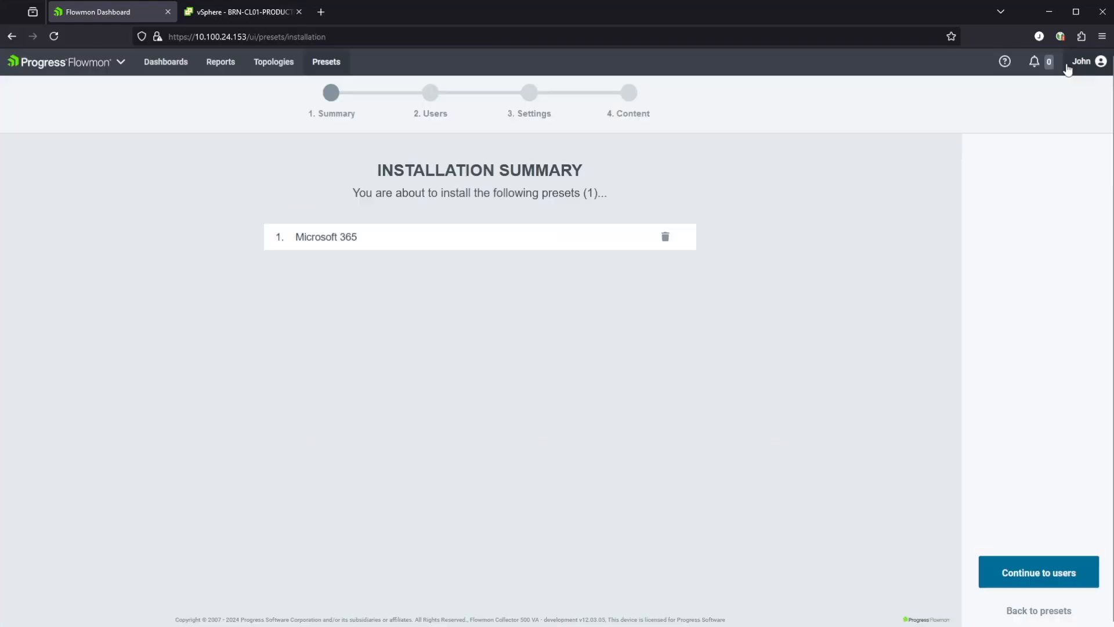
click(1026, 573)
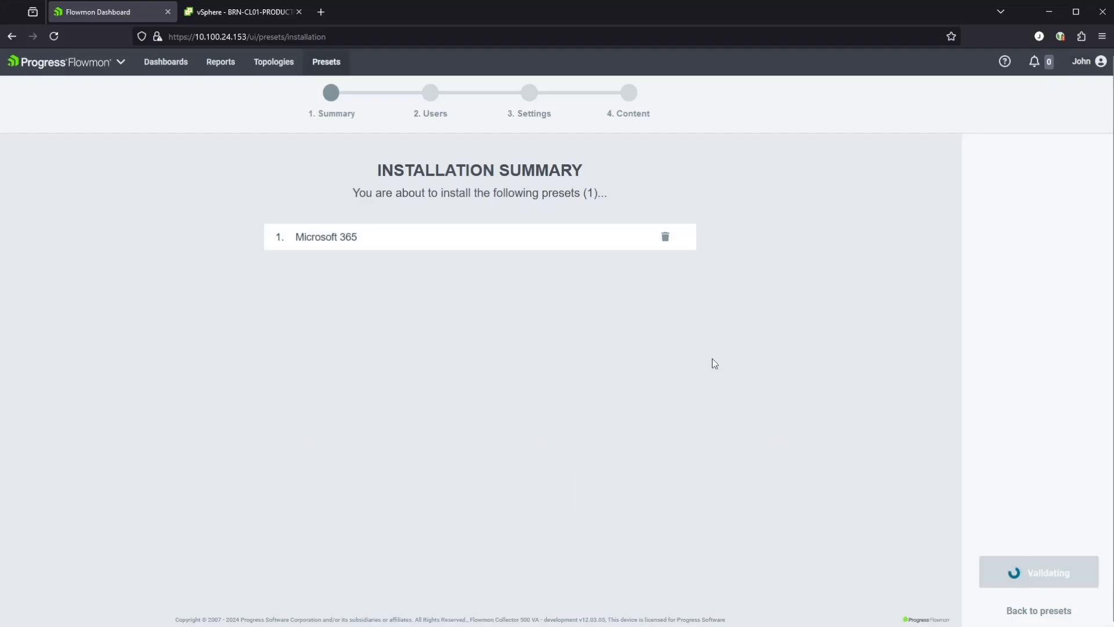
click(1013, 578)
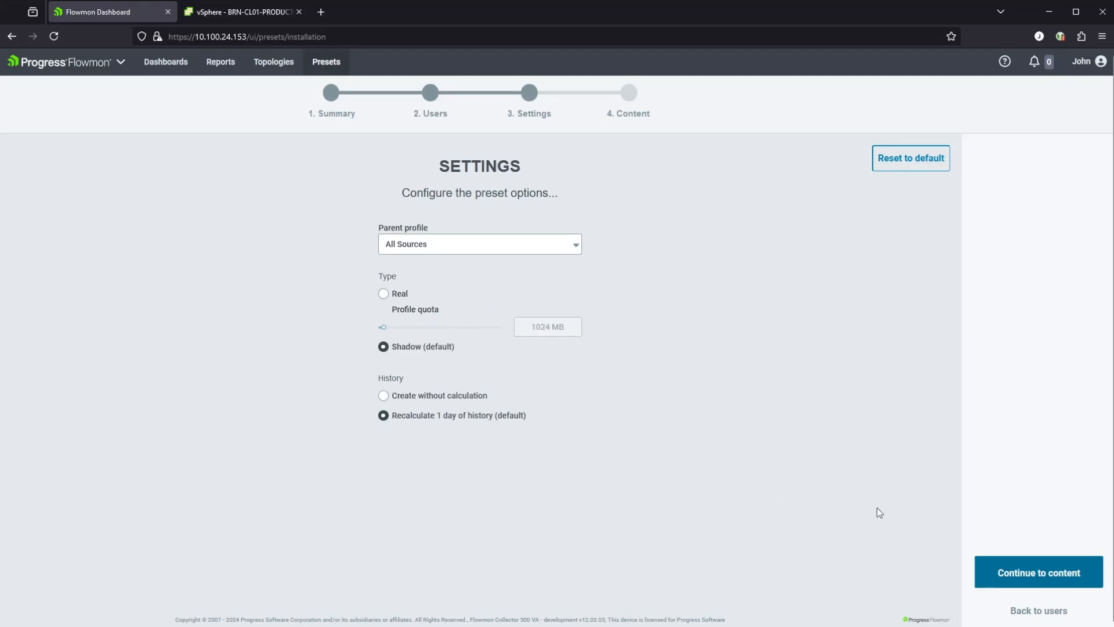
- Set the Microsoft 365 preset's history to Create without calculation, try to install all its content, and close the import dialog
click(439, 397)
click(1057, 573)
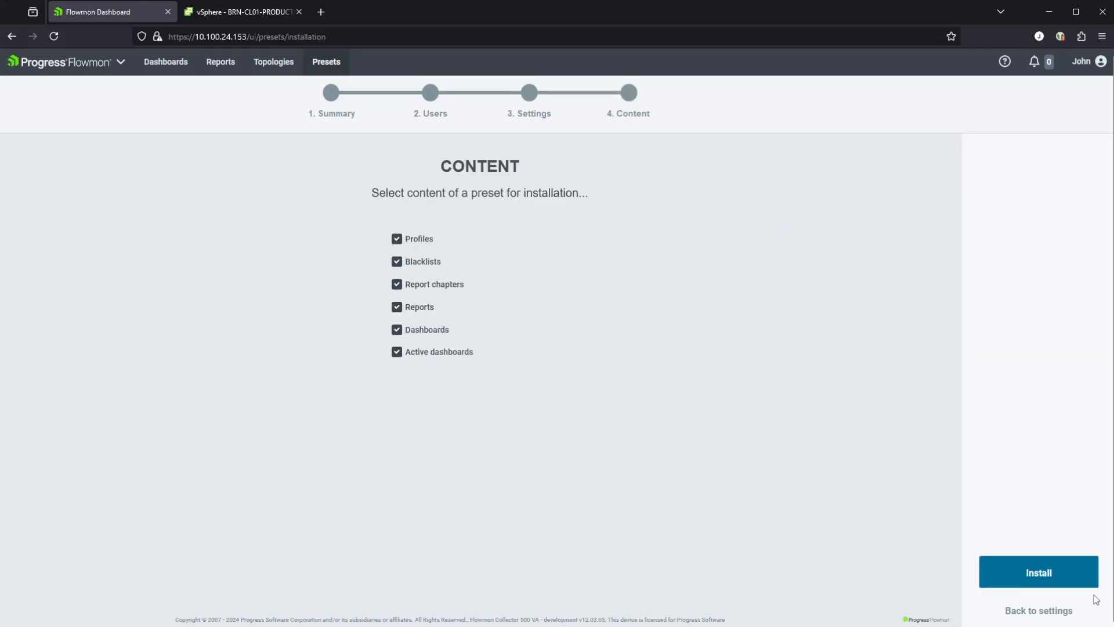
click(1073, 582)
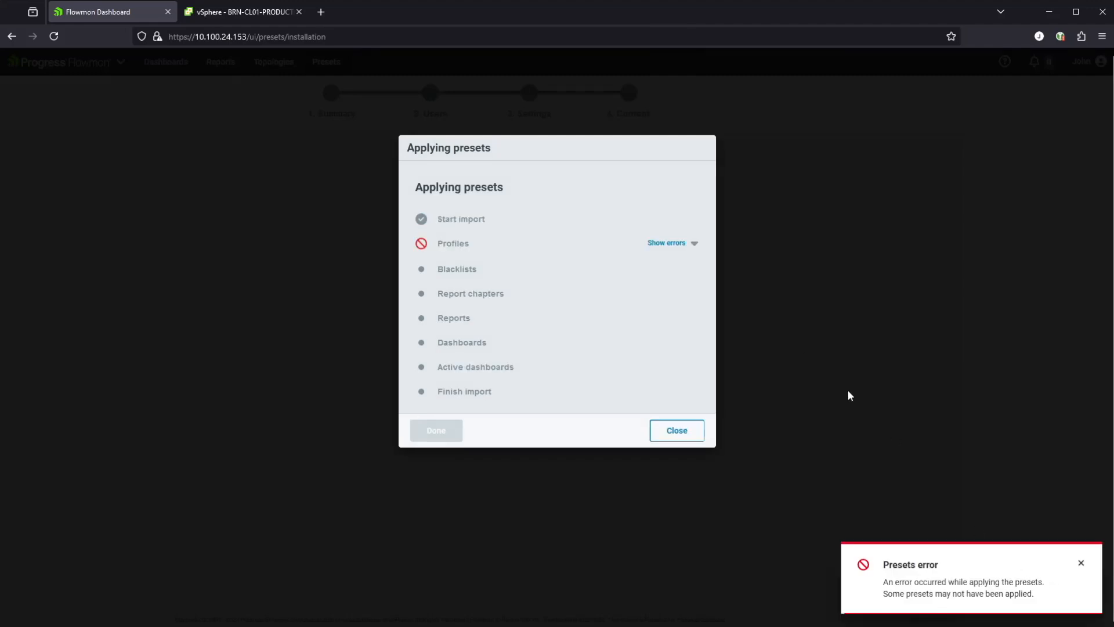
click(693, 434)
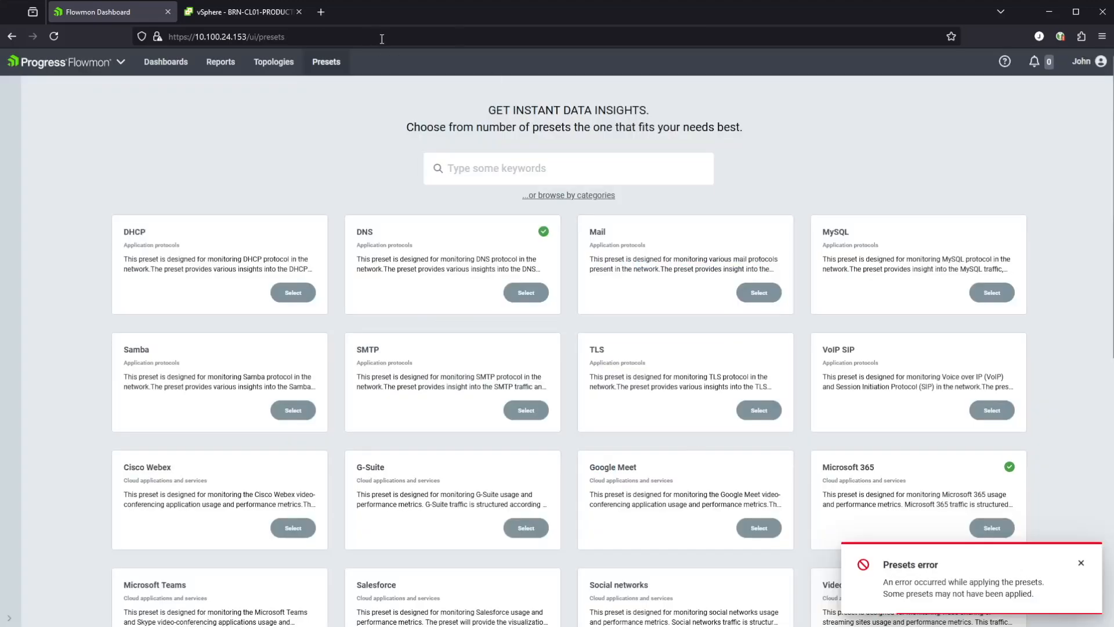
- Switch to the Monitoring Center analysis and open the Configuration Center in a separate browser tab
click(60, 62)
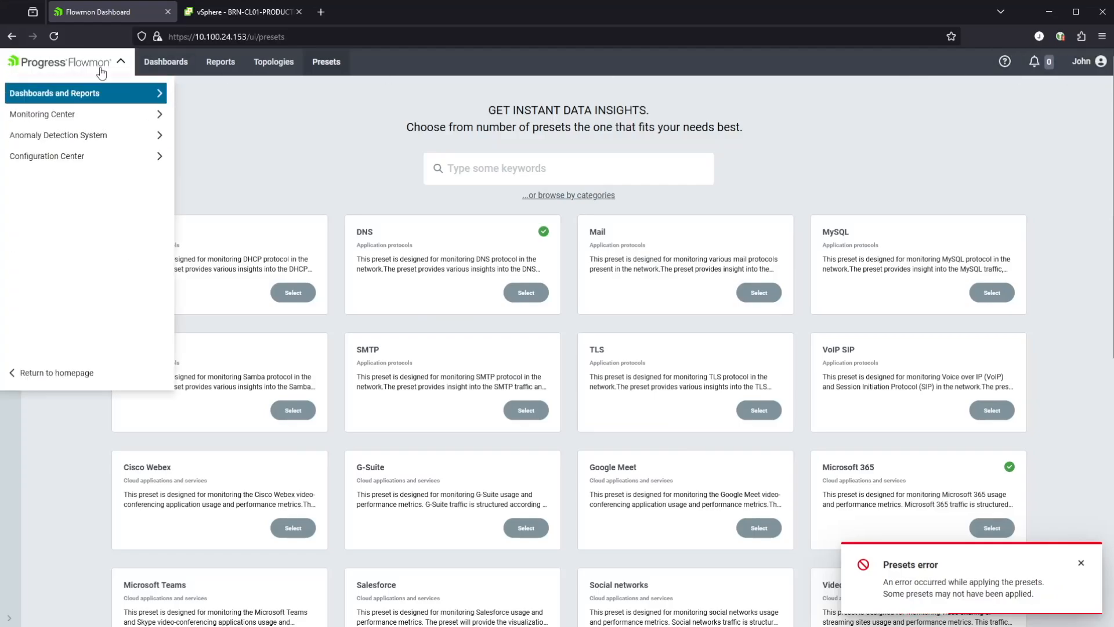
click(199, 117)
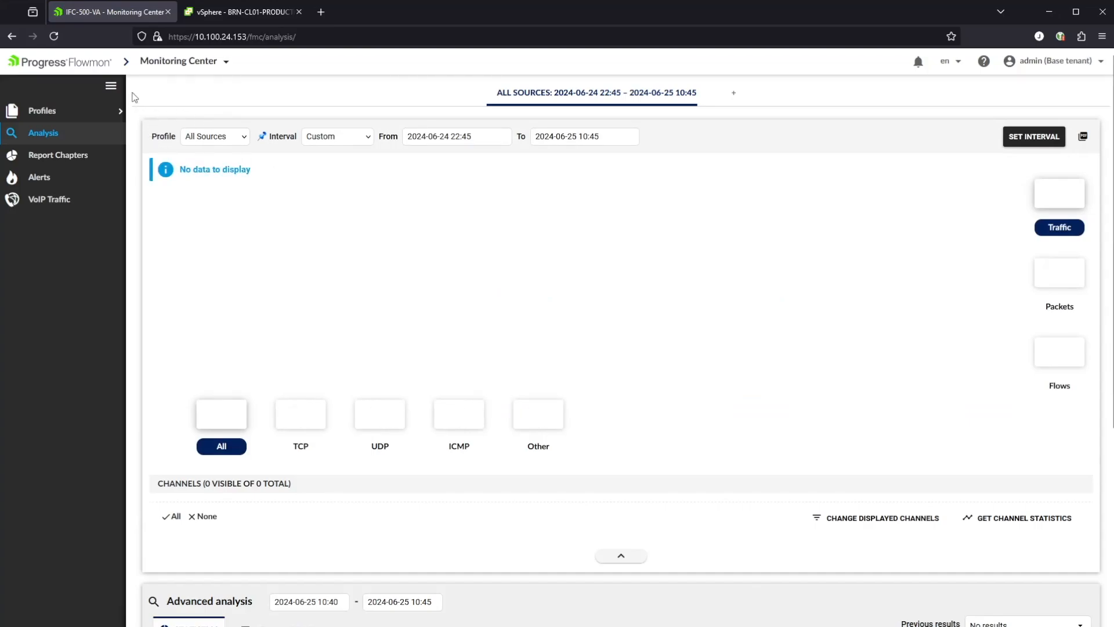
click(211, 67)
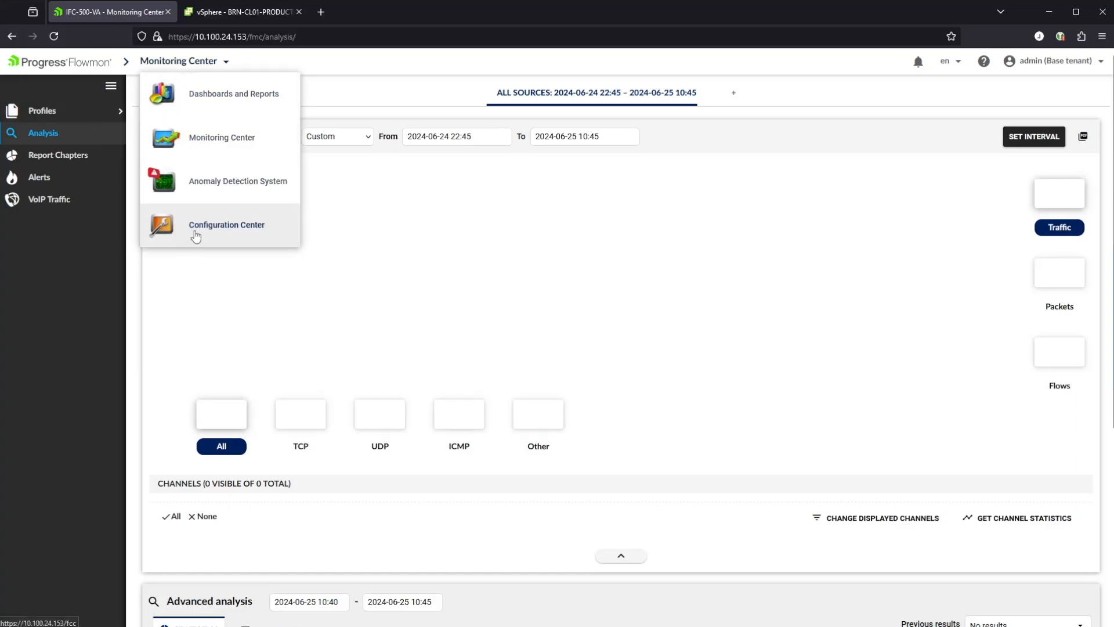
middle_click(195, 232)
- Open the probe at 10.100.24.69 in a new browser tab and enter its Configuration Center
key(ctrl+t)
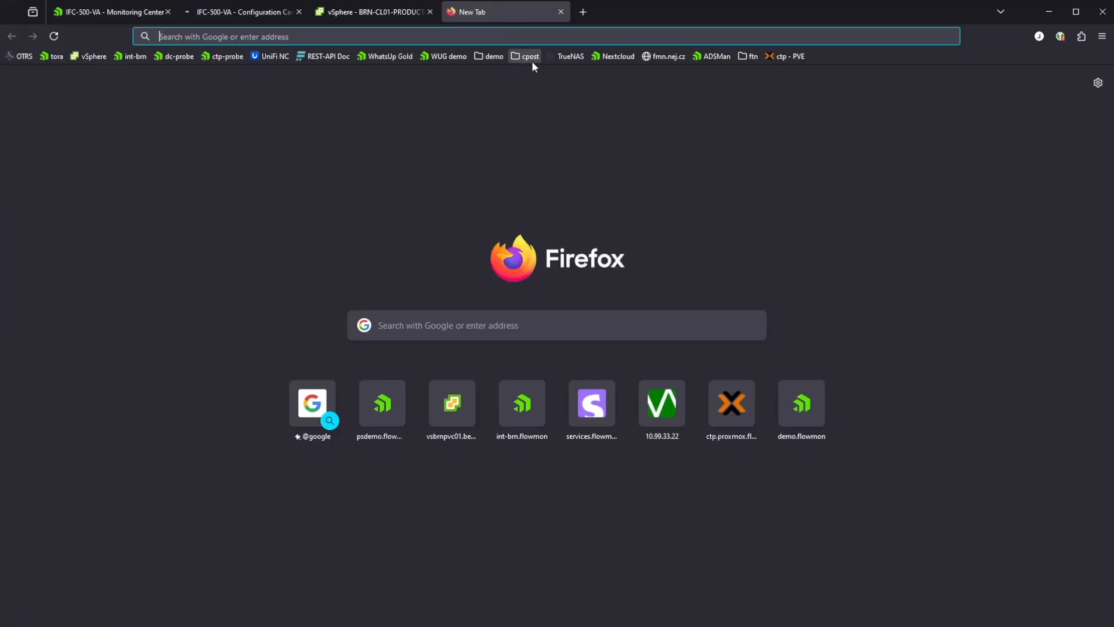
click(508, 249)
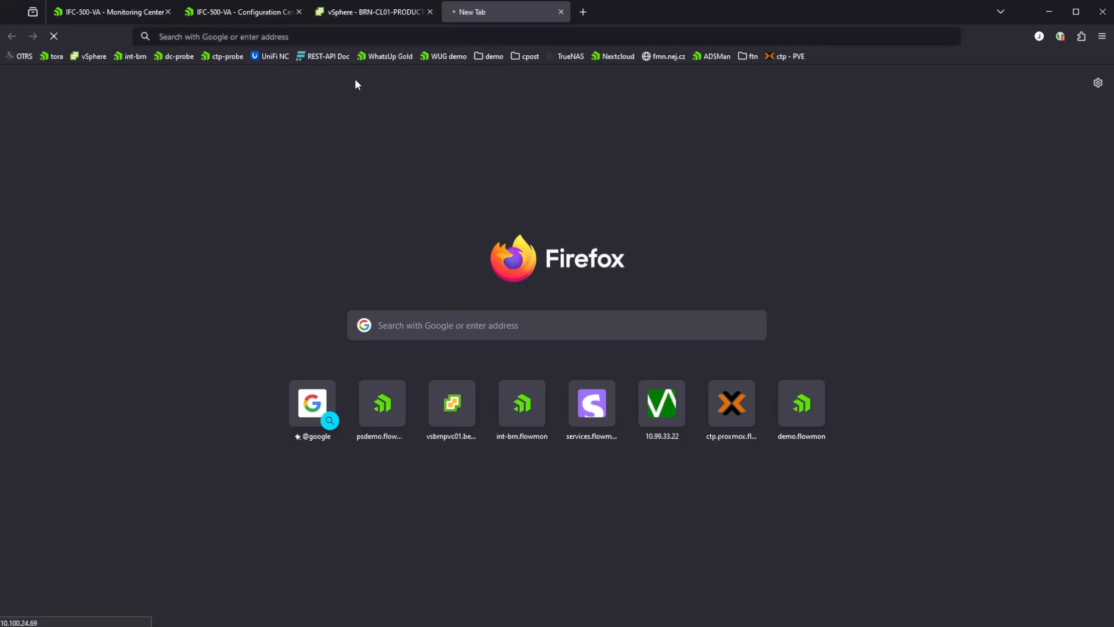
click(554, 177)
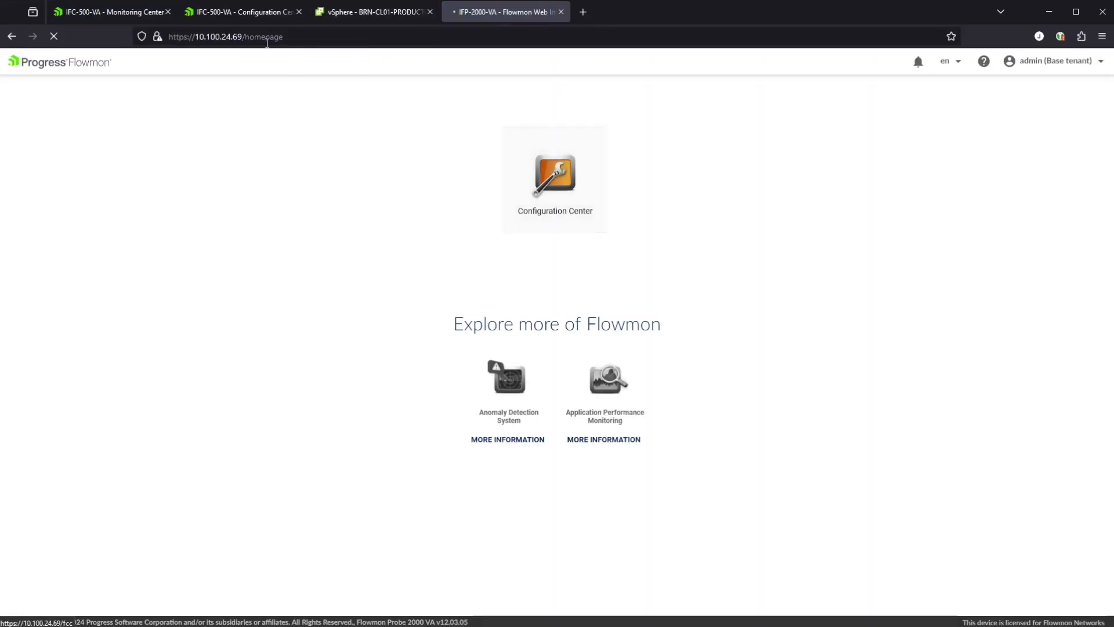
- Open the master's Distributed Architecture units and expand the BRN source group to check its proxy's IP address
click(250, 12)
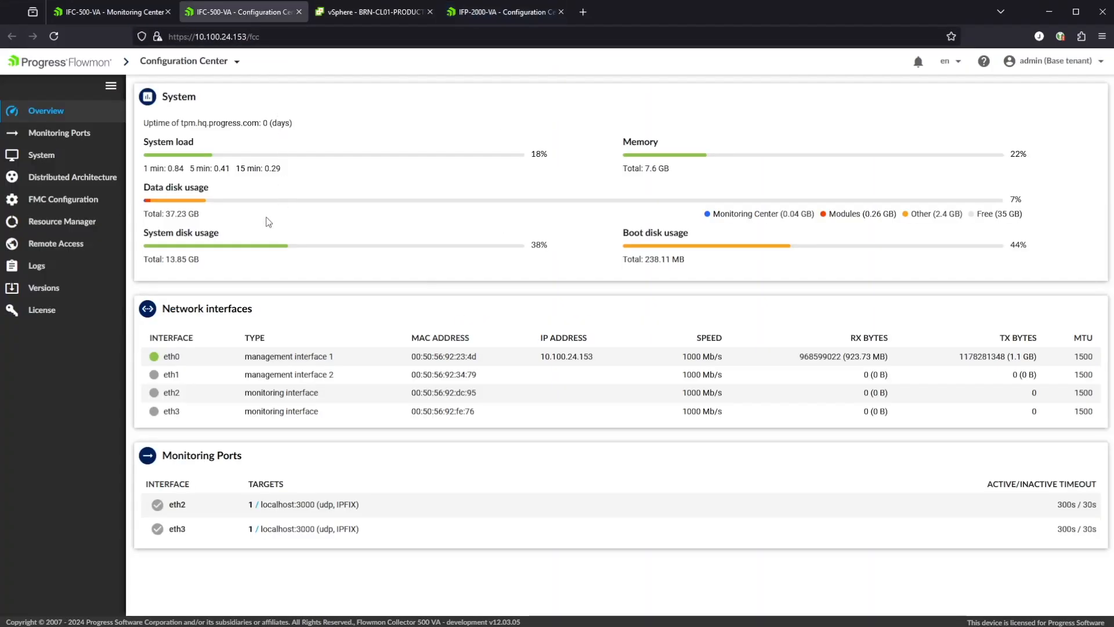
click(114, 12)
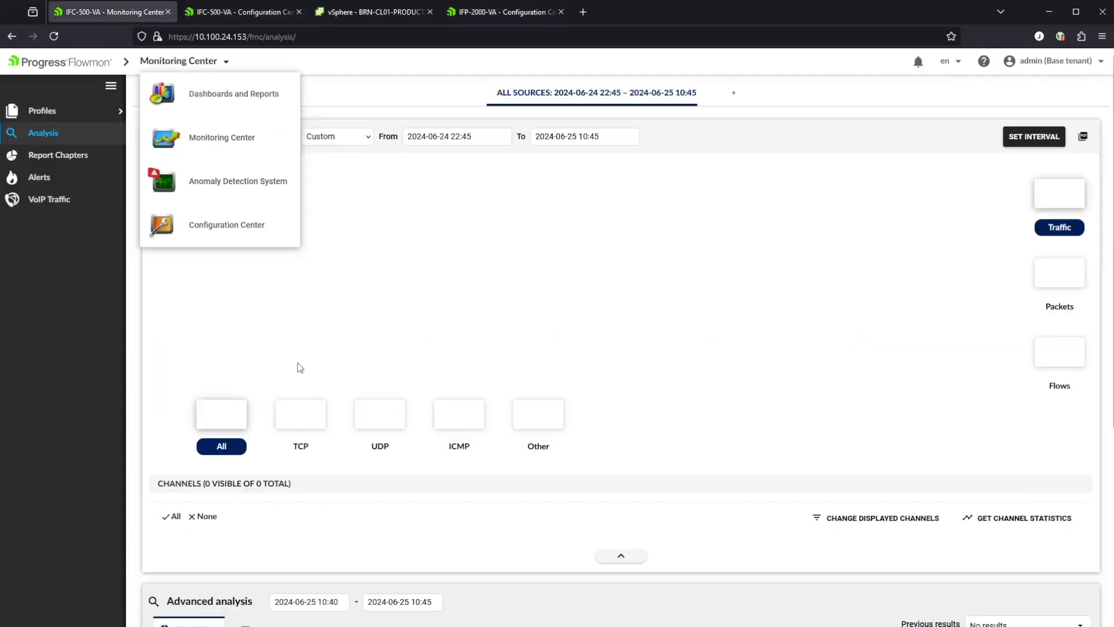
click(239, 12)
click(61, 177)
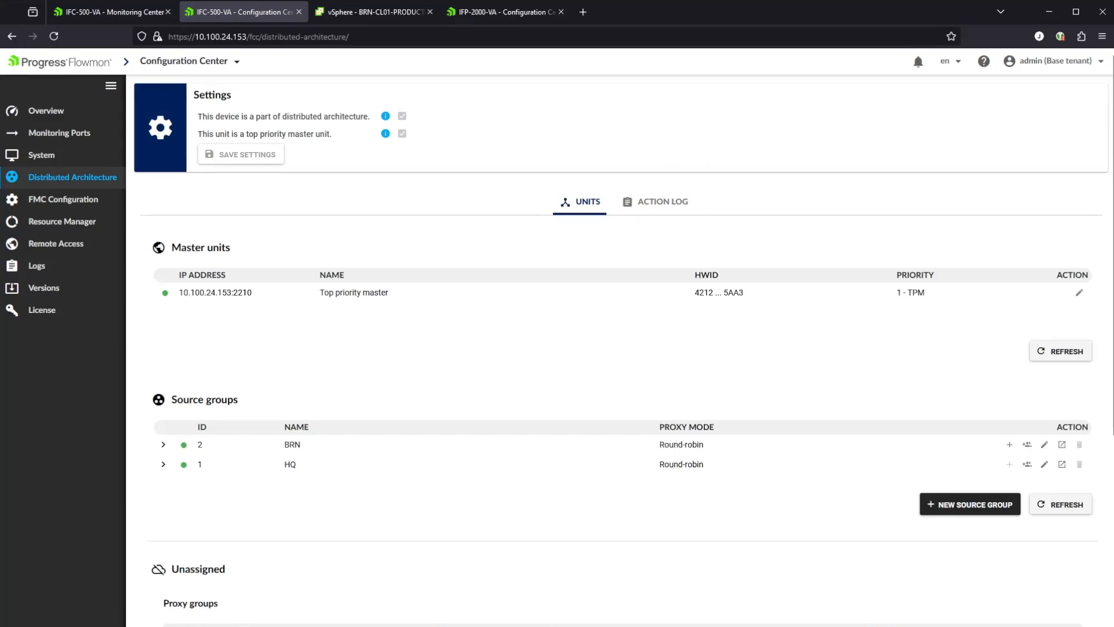
click(163, 446)
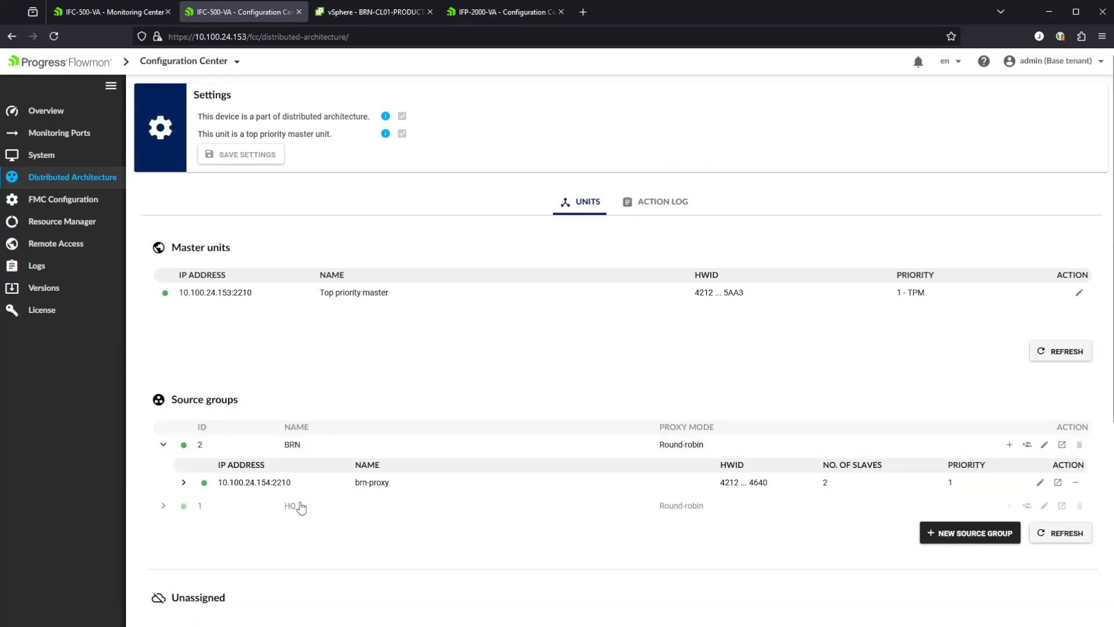
- Copy the master's IP address 10.100.24.153 and open the monitoring ports configuration on the probe
click(195, 37)
drag(195, 37, 249, 36)
key(ctrl+c)
click(491, 16)
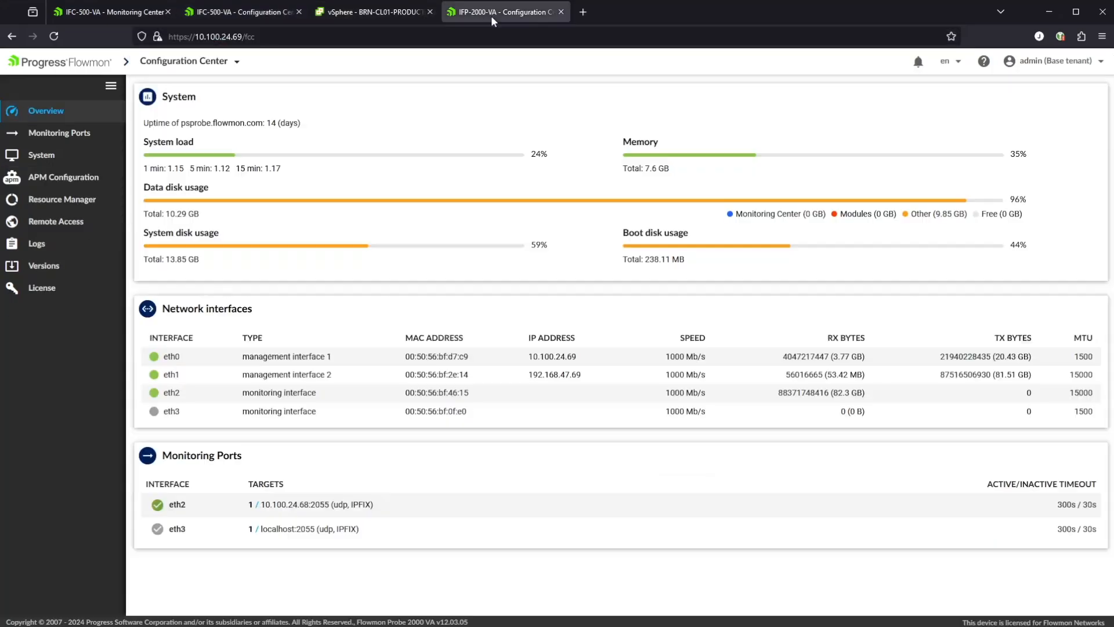
click(66, 138)
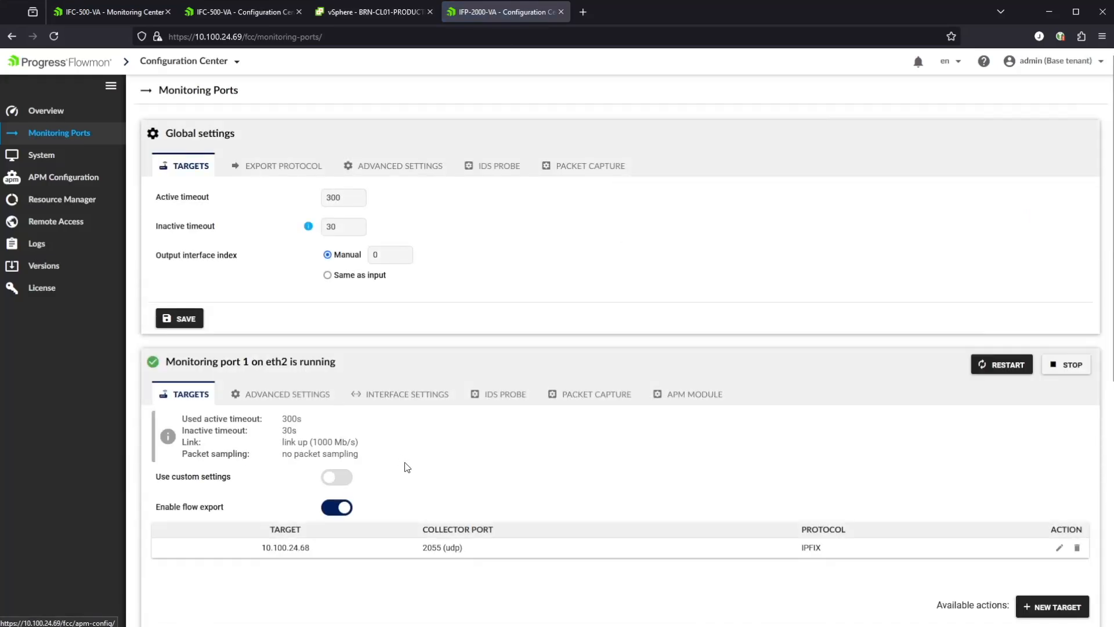
- Add target 10.100.24.154 with collector port 3000 over UDP to the probe's monitoring port 1 on eth2 and save the port
click(1073, 613)
click(385, 201)
key(ctrl+v)
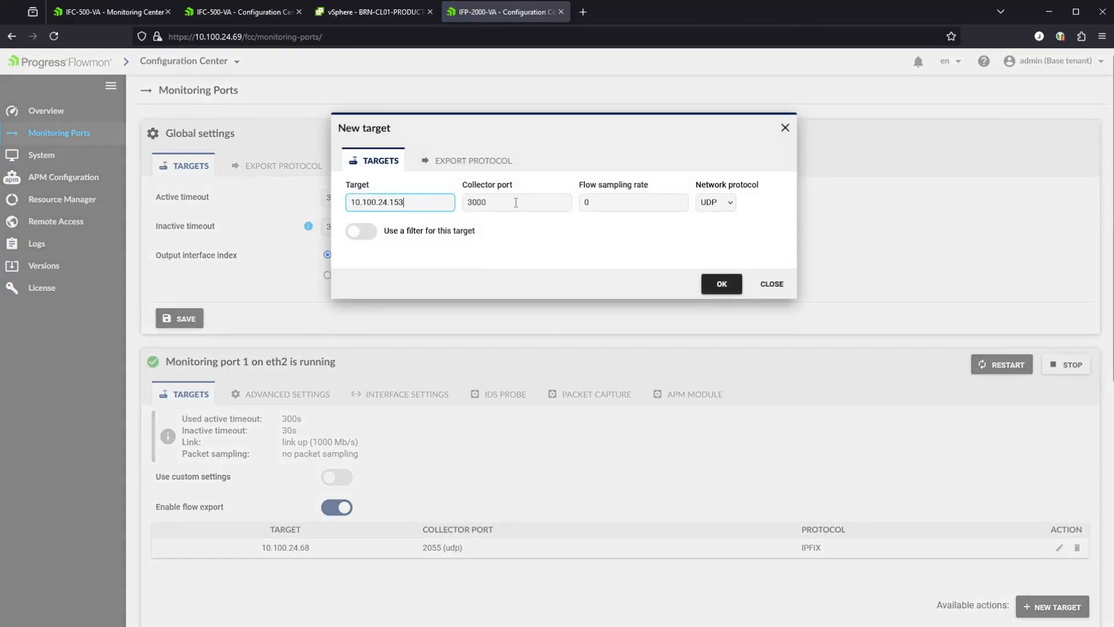
key(BackSpace)
text(4)
click(723, 285)
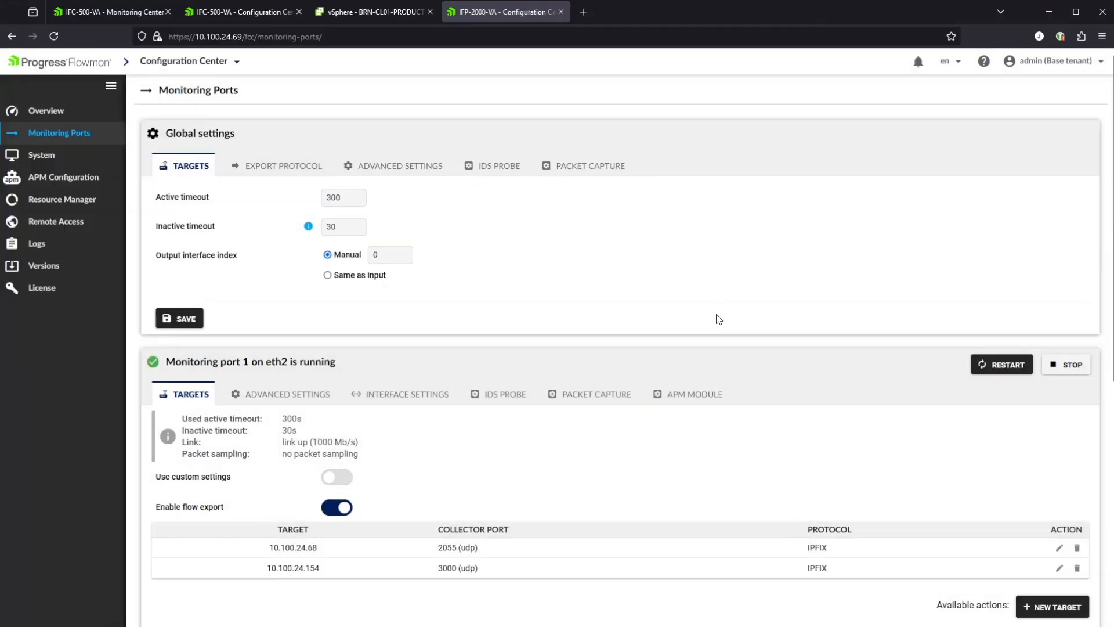
scroll(748, 333, down, 1)
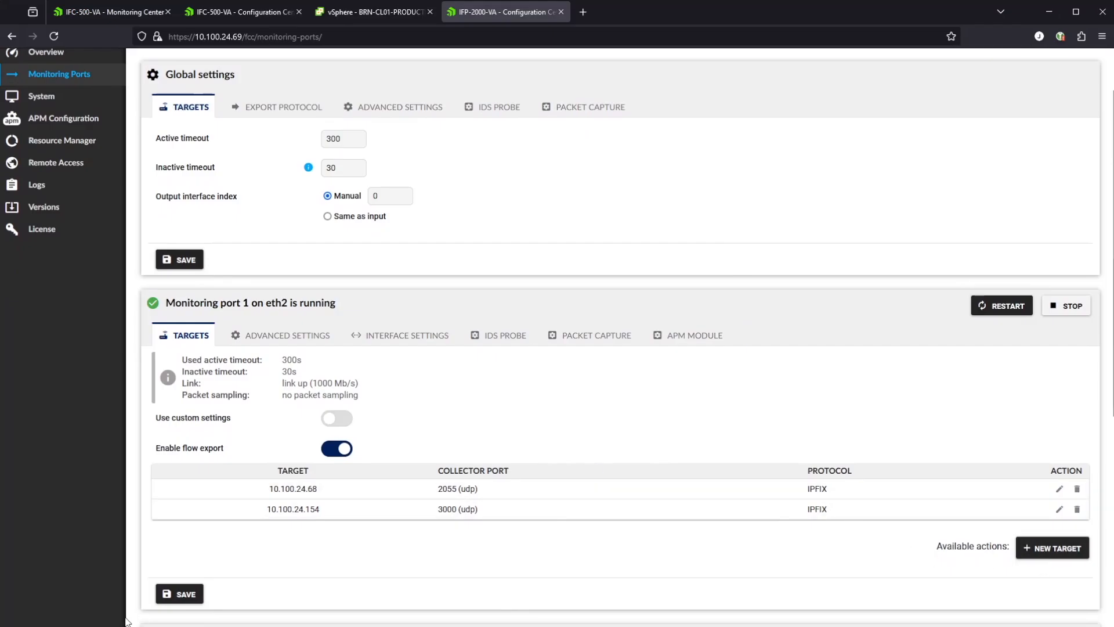
click(179, 593)
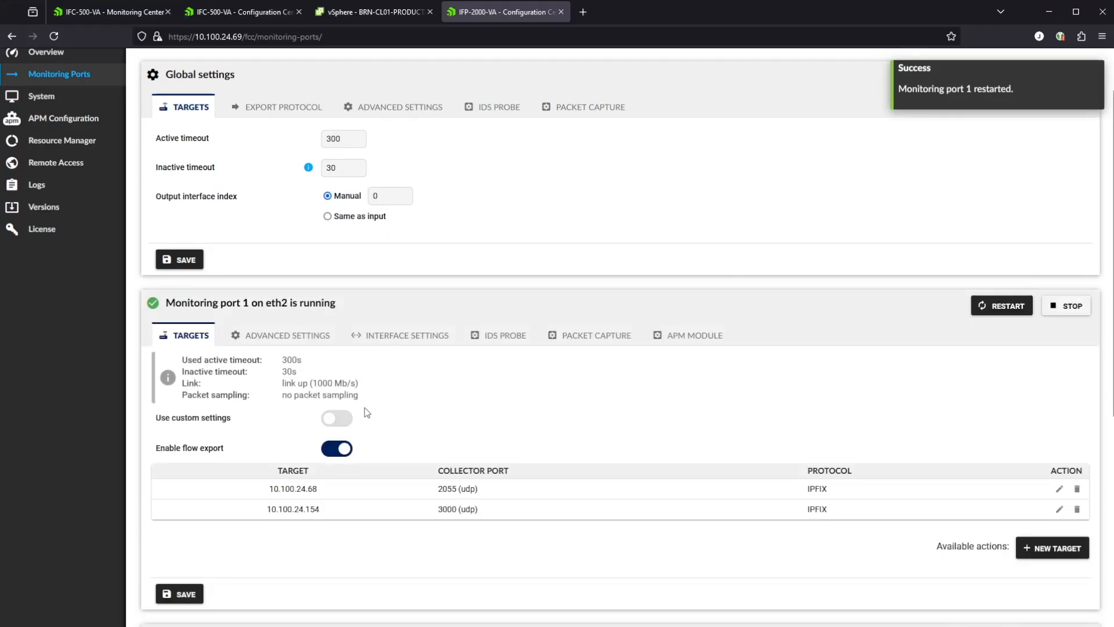
- Switch to the terminal on the master, run kads-wizard.py, and start the master configuration
click(110, 12)
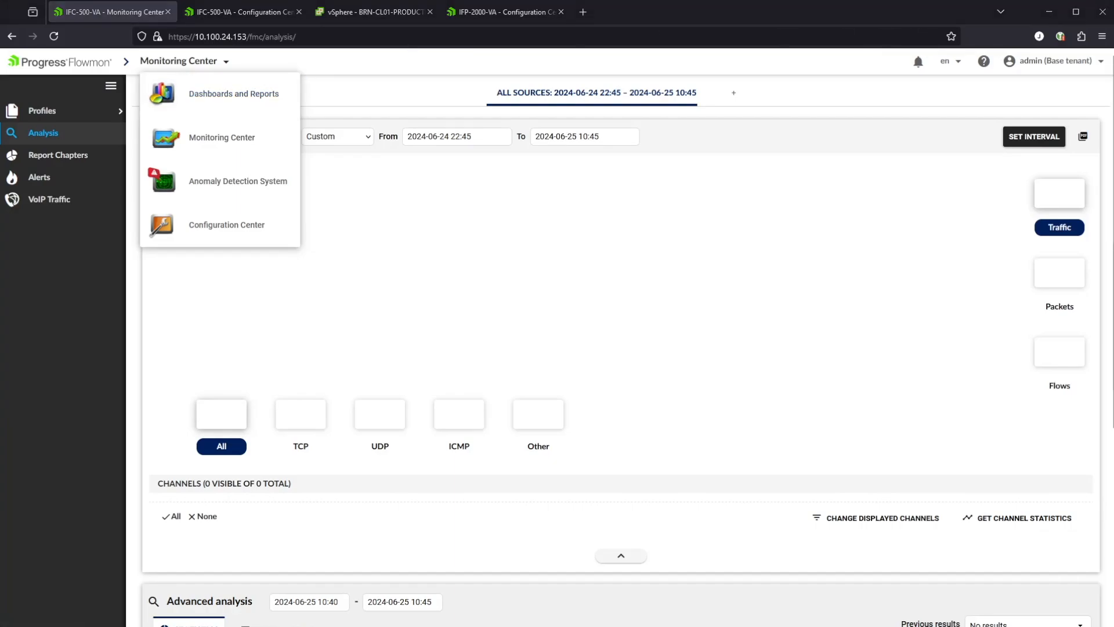
key(alt+Tab)
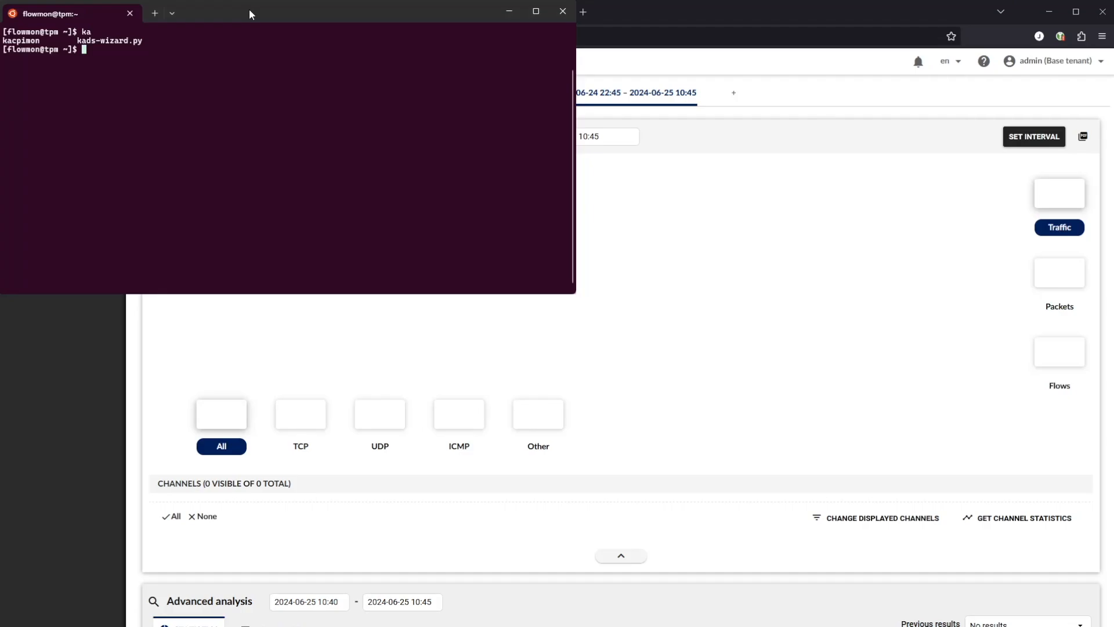
text(ka)
key(Tab)
text(d)
key(Tab)
text(\)
key(Return)
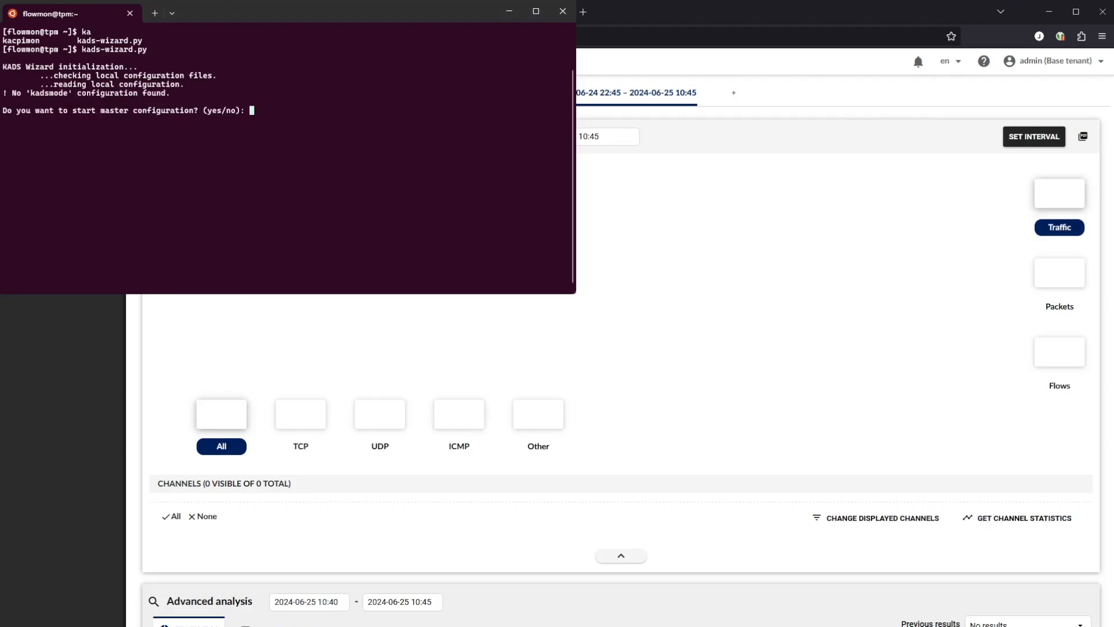
text(yes)
key(Return)
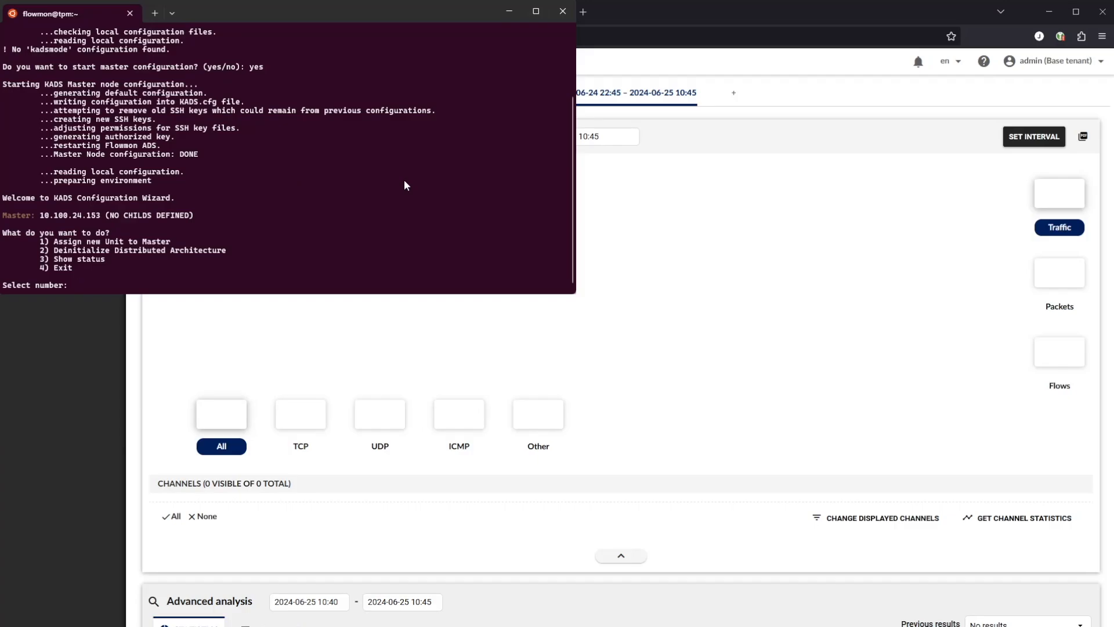
- Assign the unit 10.100.24.52 to the master as a slave, entering the target machine's flowmon user password
text(1)
key(Return)
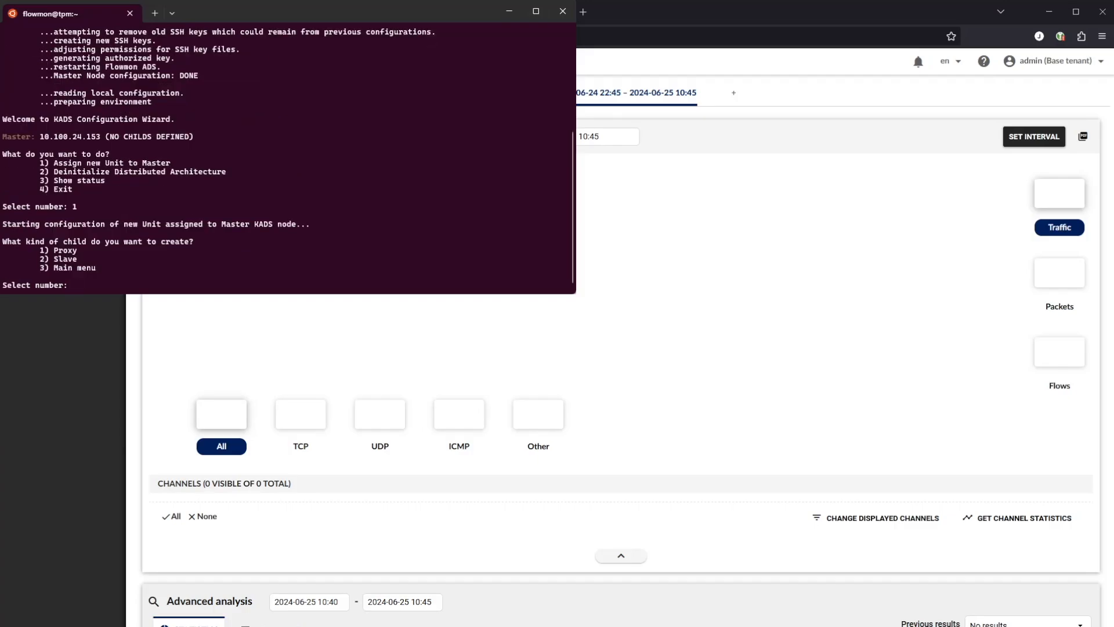
text(2)
key(Return)
text(10)
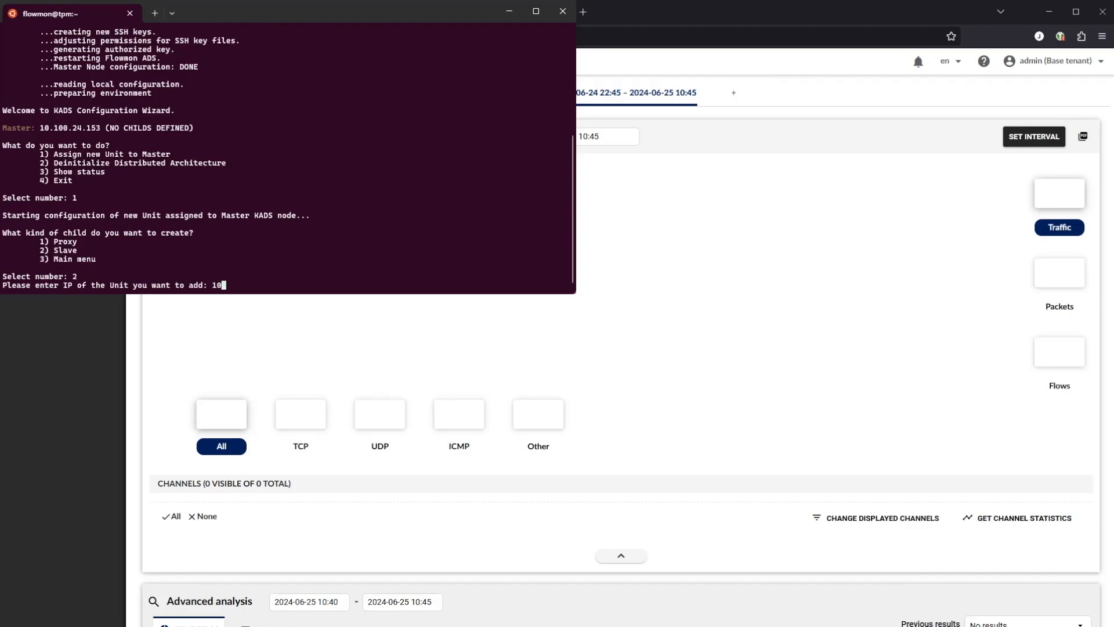
text(.100.24.52)
key(Return)
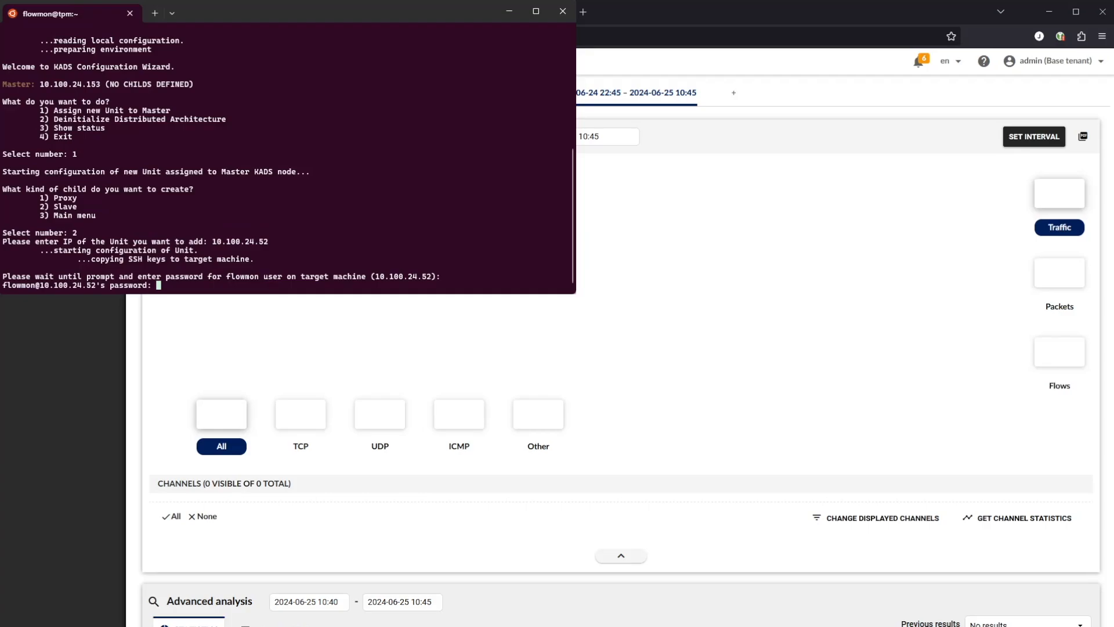
key(Return)
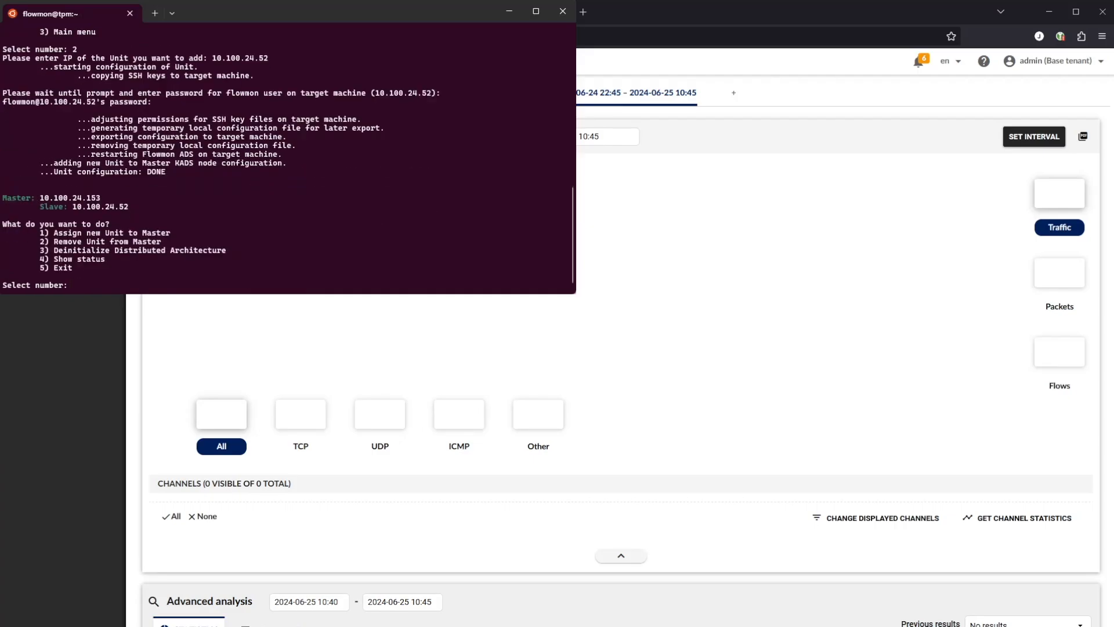
- Assign the unit 10.100.24.154 to the master as a proxy, entering the target machine's flowmon user password
text(1)
key(Return)
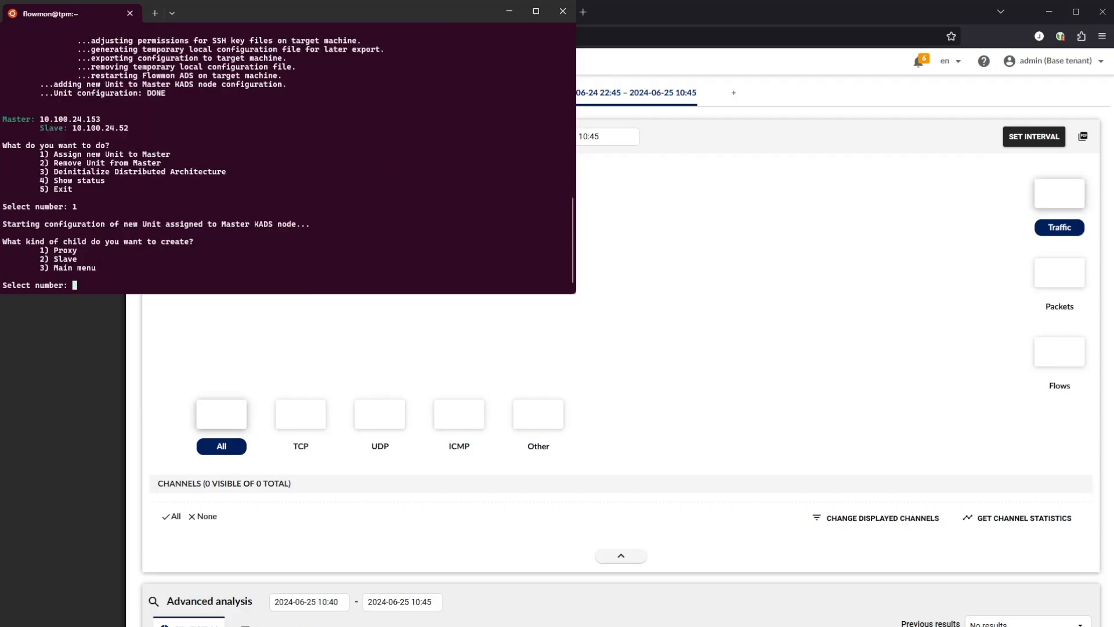
text(1)
key(Return)
text(10.)
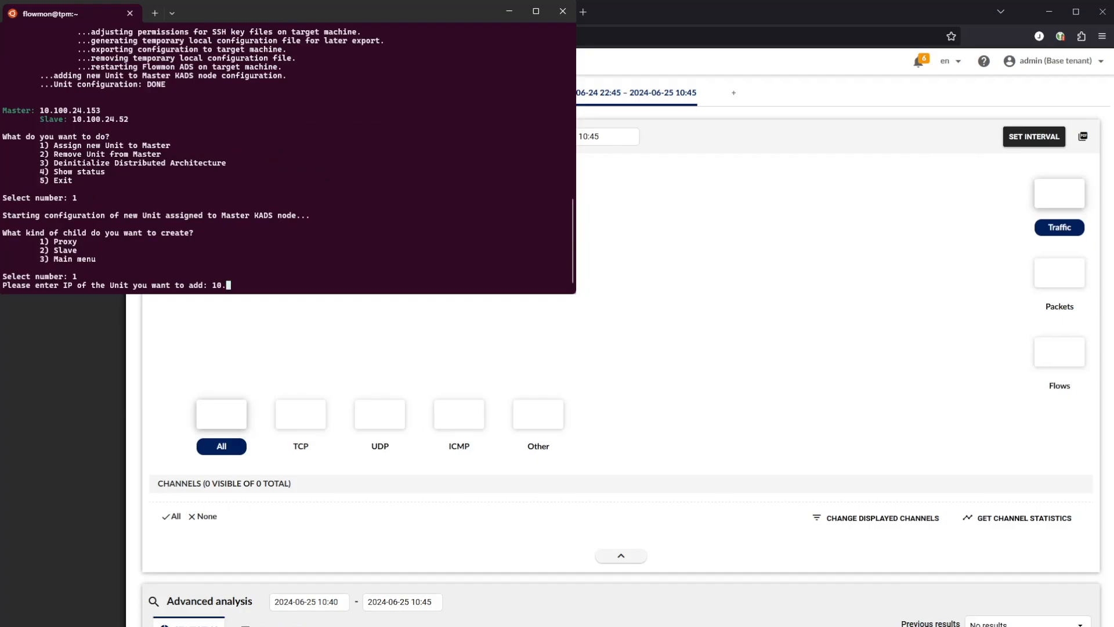
text(100.24.154)
key(Return)
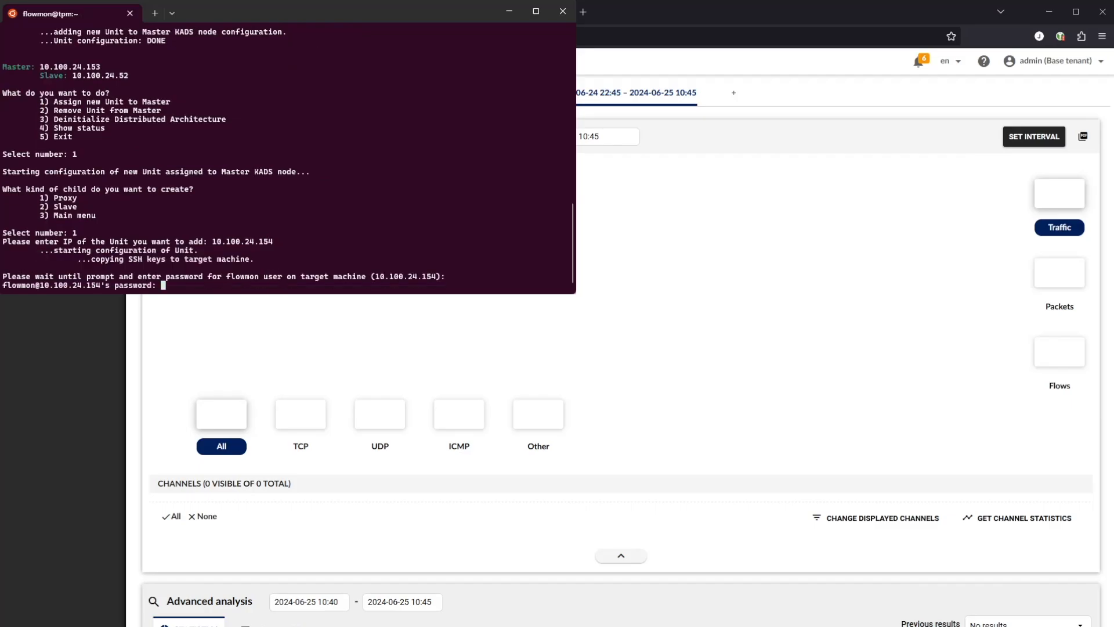
key(Return)
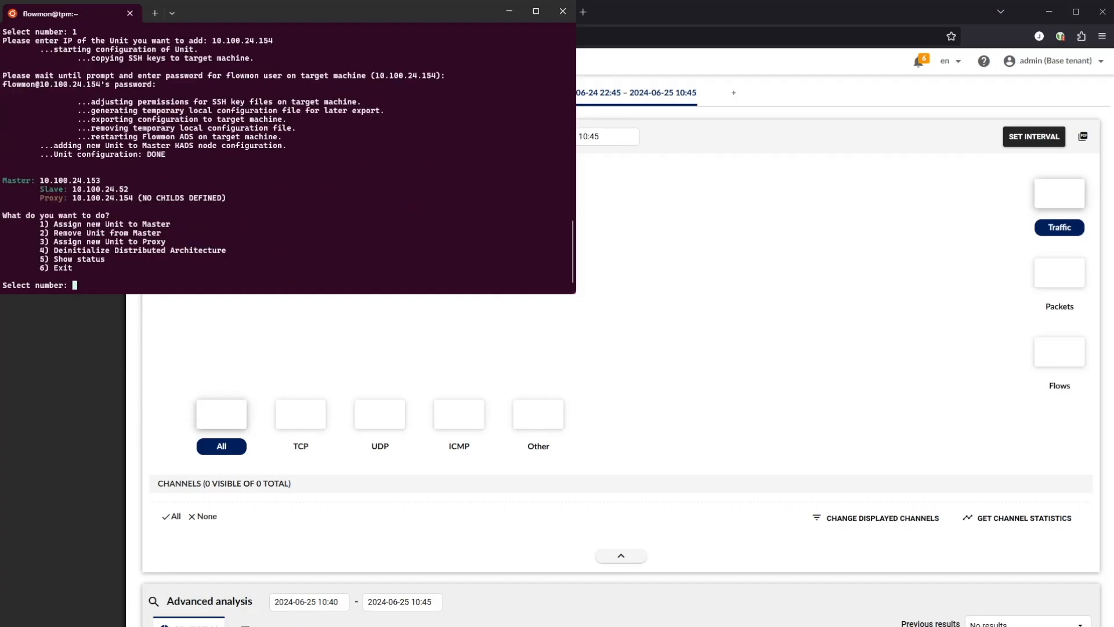
- Assign the unit 10.100.24.155 to the proxy 10.100.24.154, entering the target machine's flowmon user password
text(3)
key(Return)
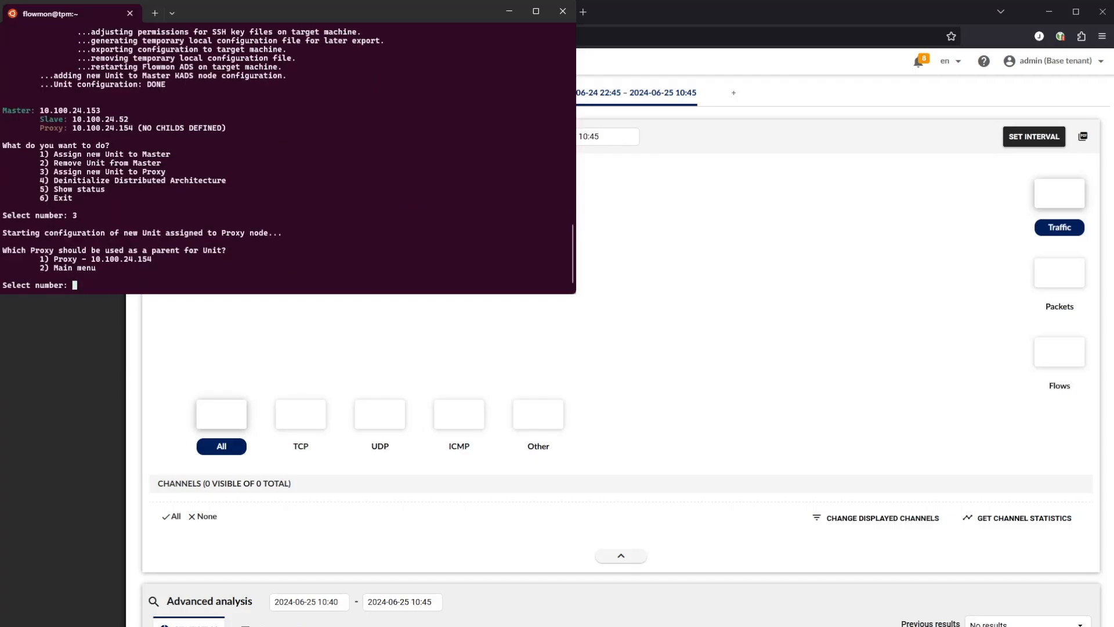
text(1)
key(Return)
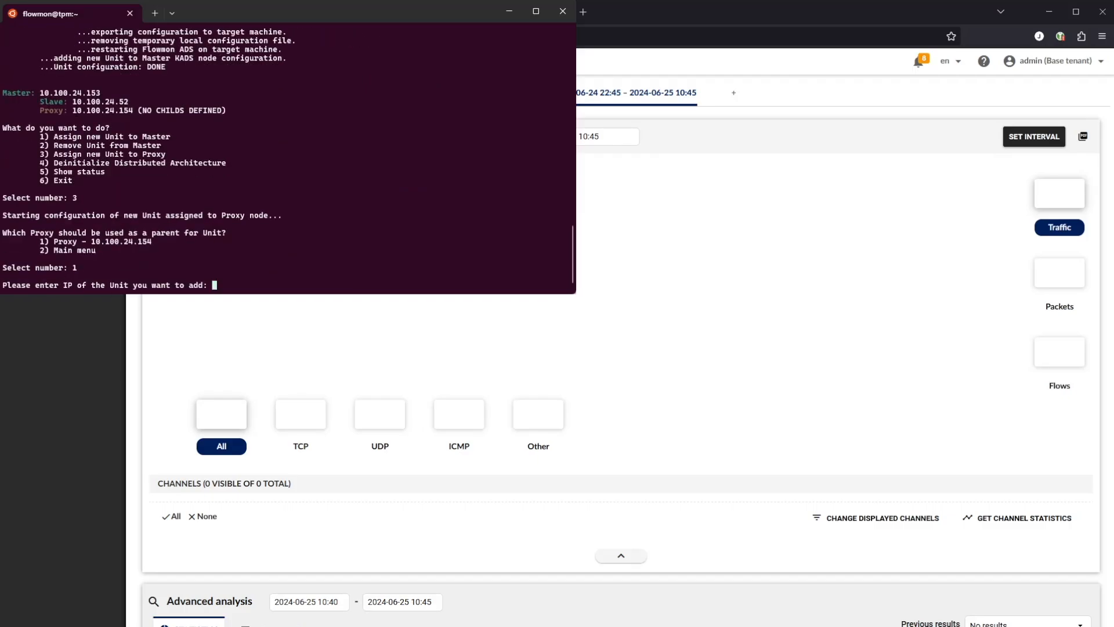
text(10.100.24.155)
key(Return)
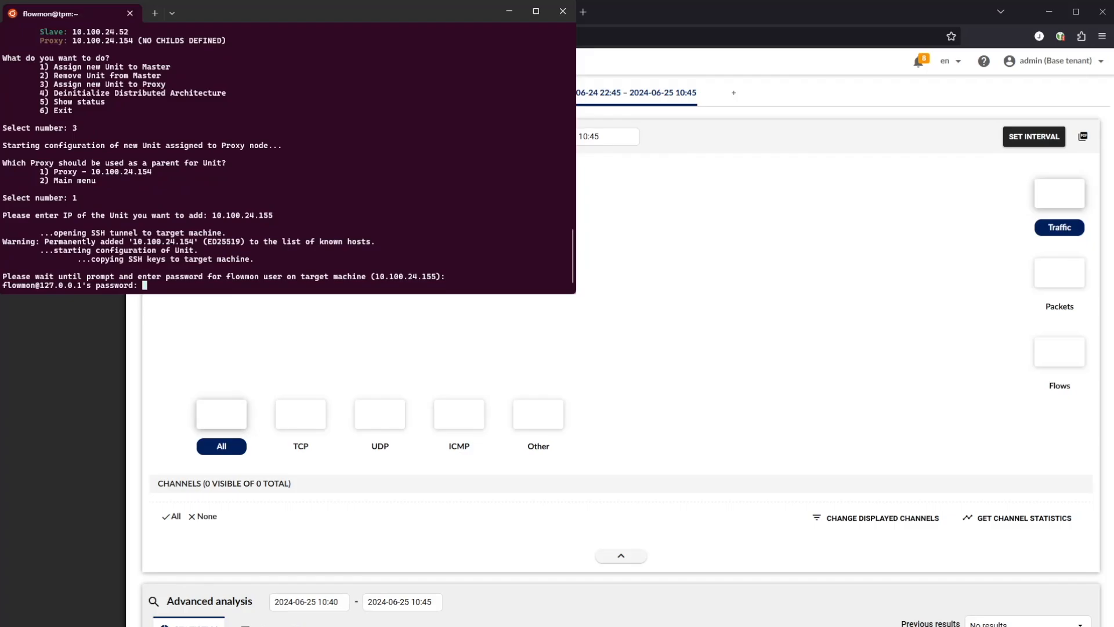
key(Return)
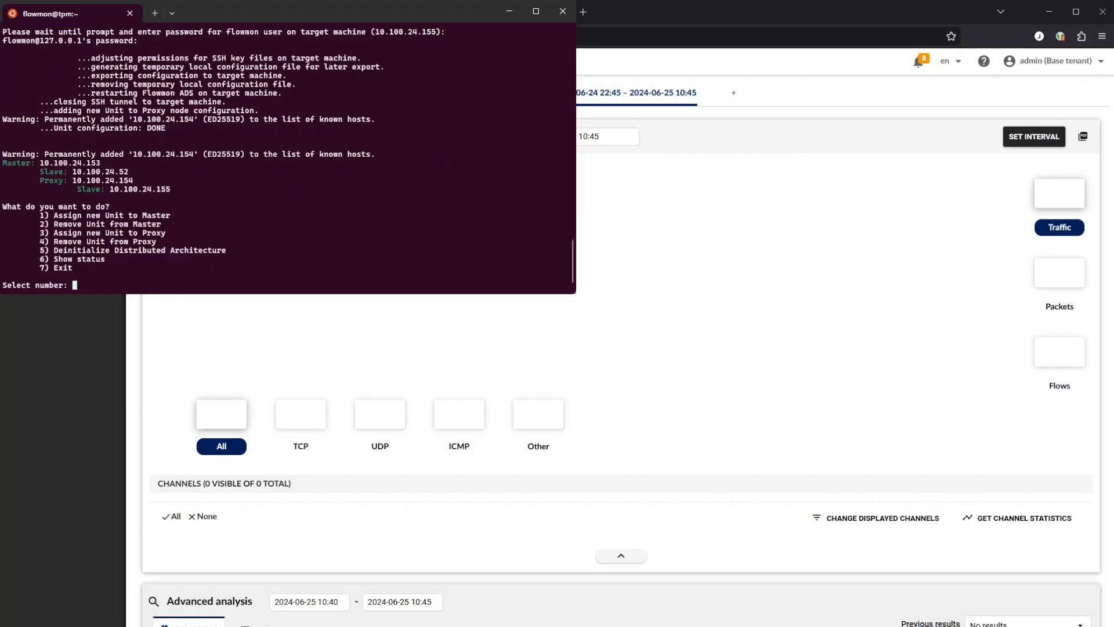
- Assign the unit 10.100.24.156 to the proxy 10.100.24.154, entering the target machine's flowmon user password
text(3)
key(Return)
text(1)
key(Return)
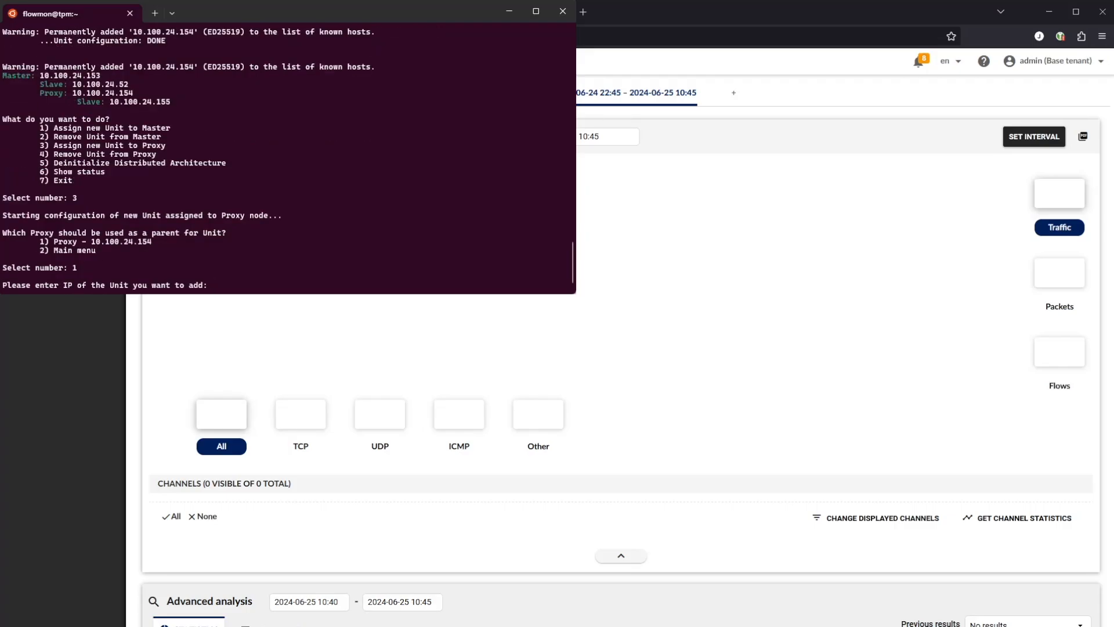
text(10.100.24.156)
key(Return)
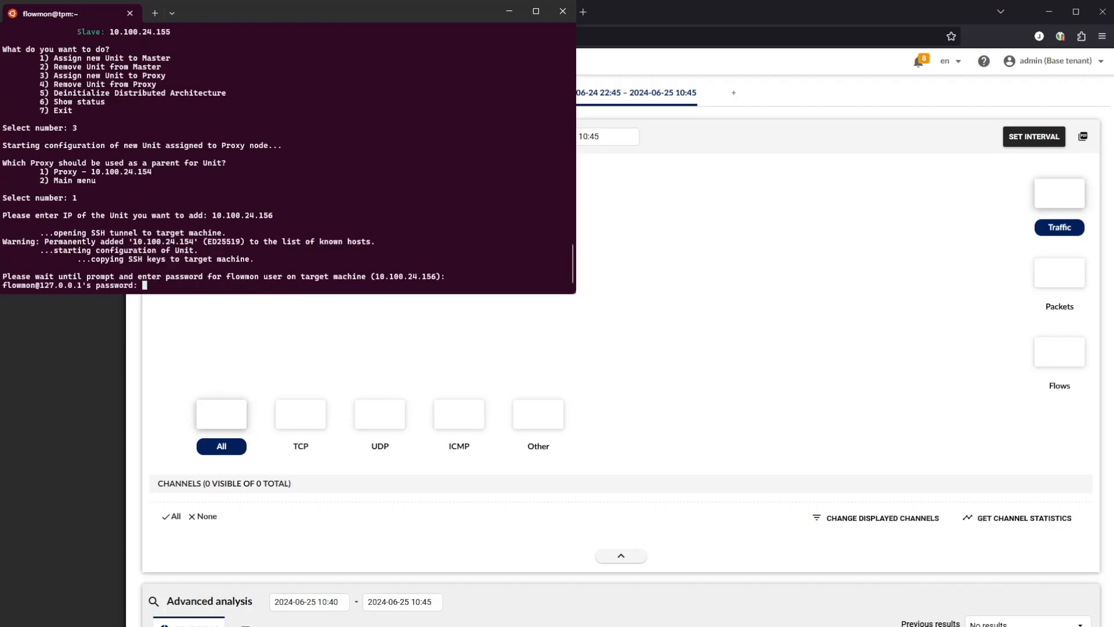
key(Return)
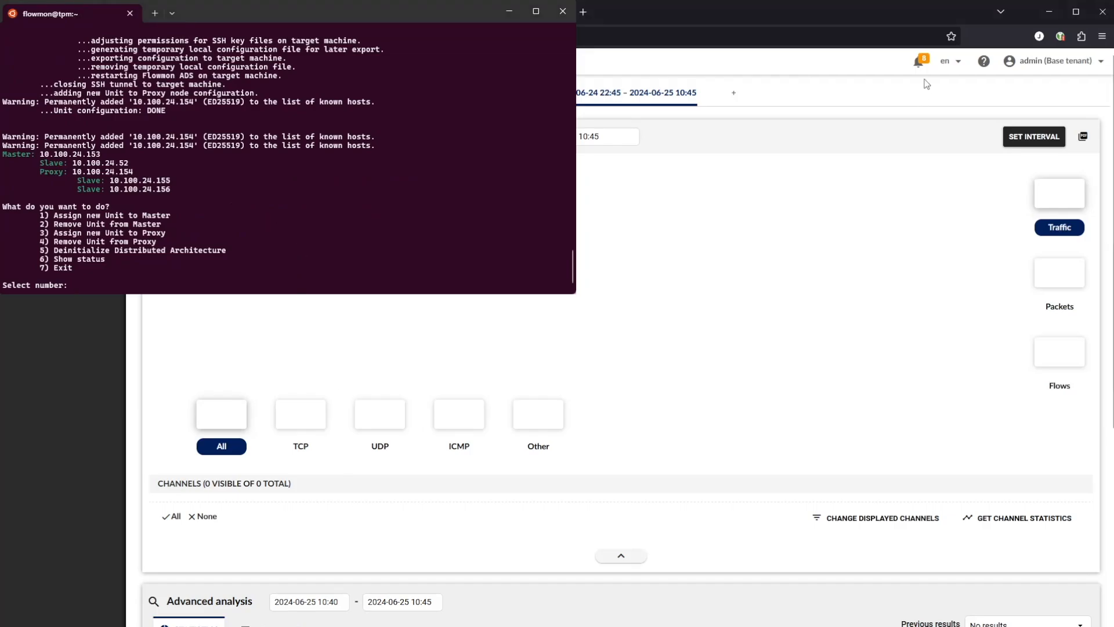
- Switch to the Flowmon web interface, delete all notification messages, and look over the profile's traffic charts
click(918, 61)
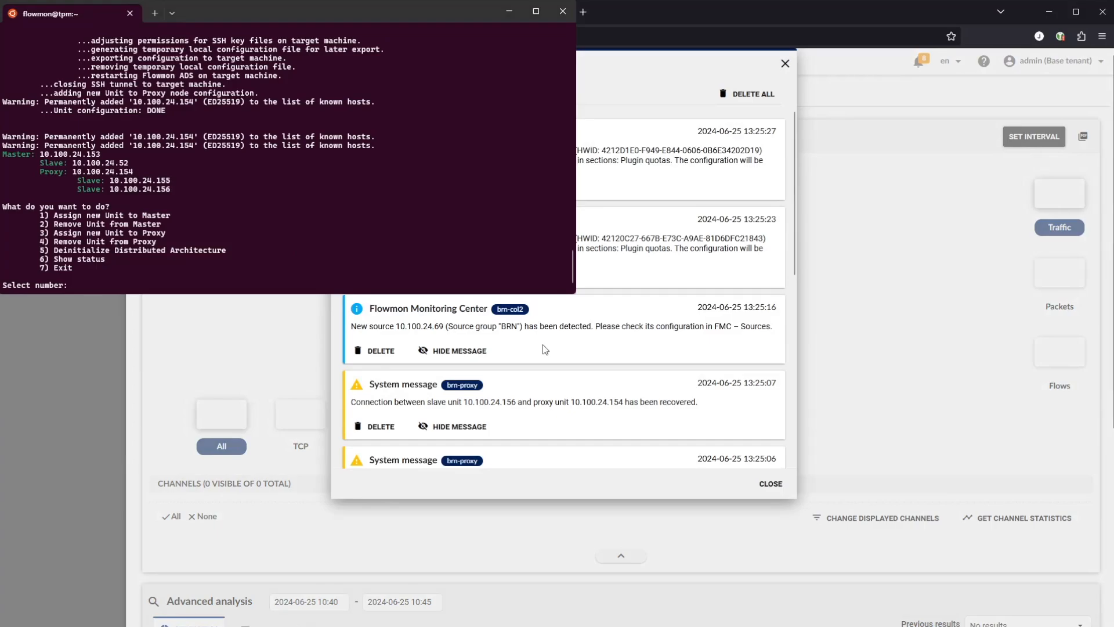
click(759, 102)
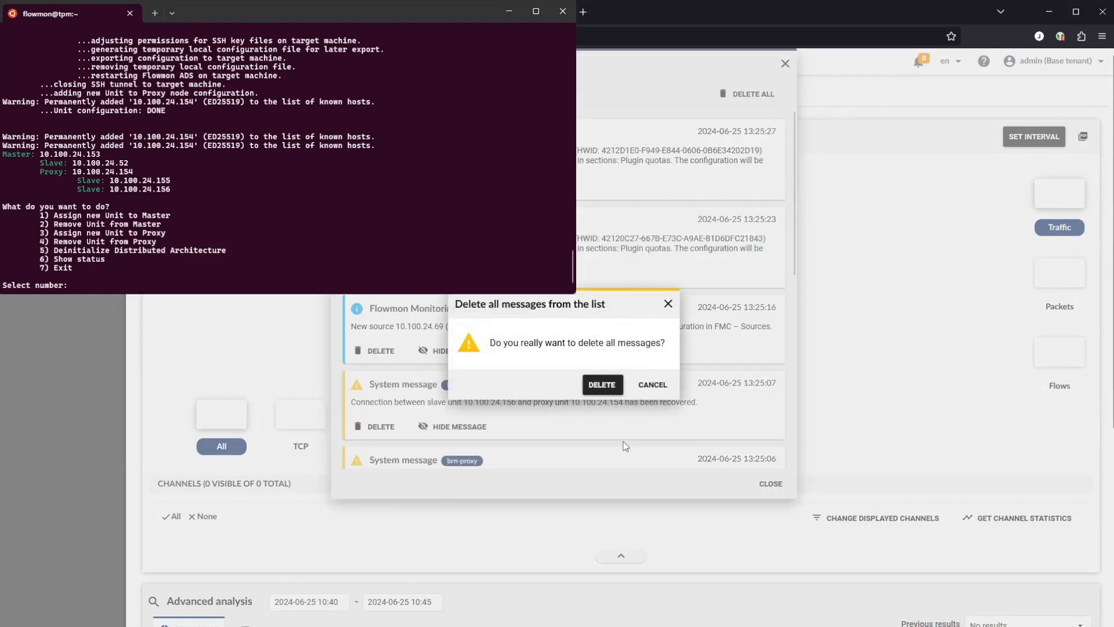
click(600, 384)
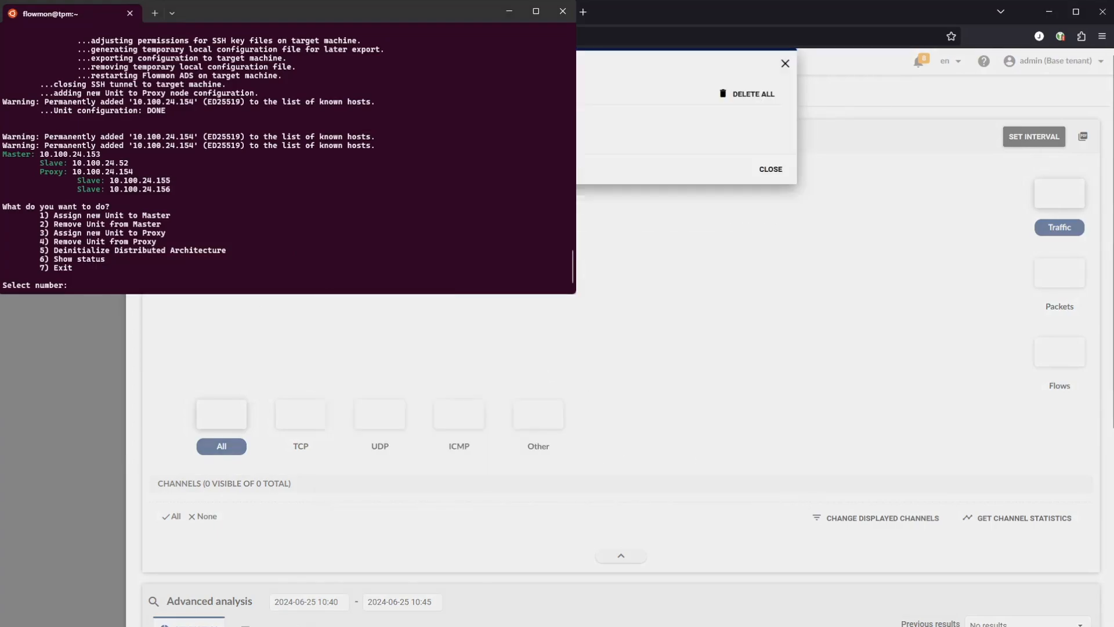
click(777, 170)
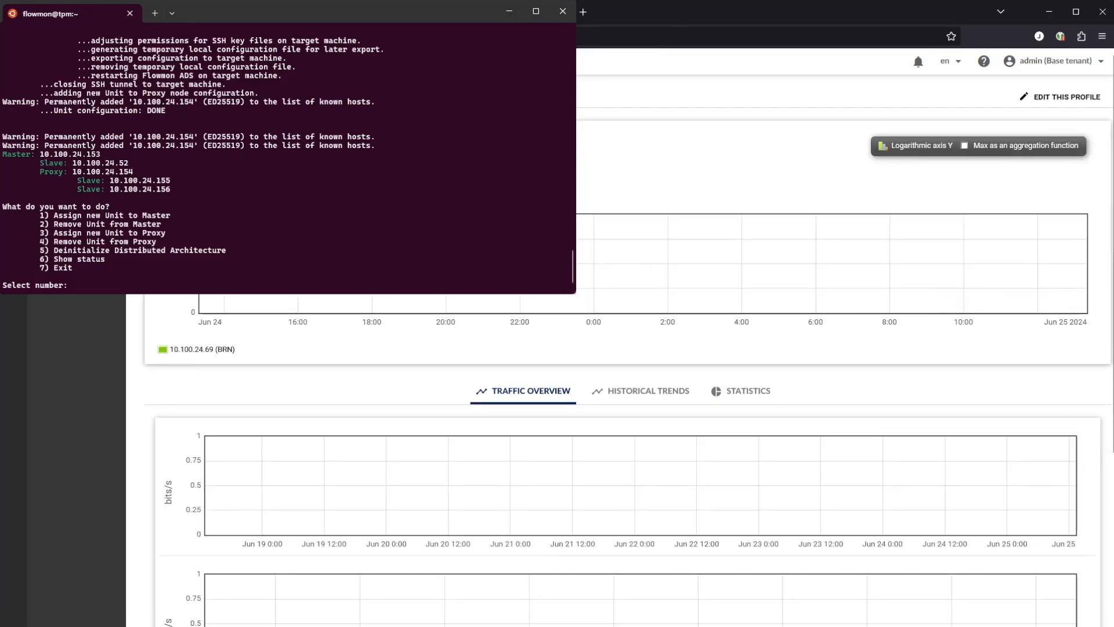
scroll(812, 267, down, 5)
scroll(813, 267, up, 5)
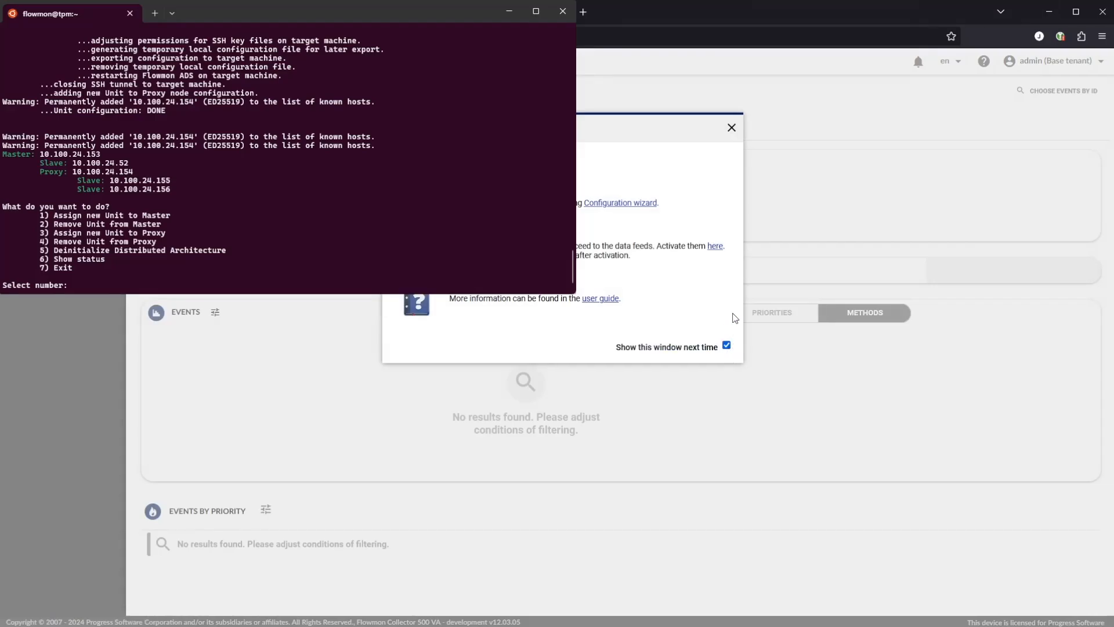
- Disable showing the ADS introduction window next time, close it, and open the existing data feed for editing
click(727, 346)
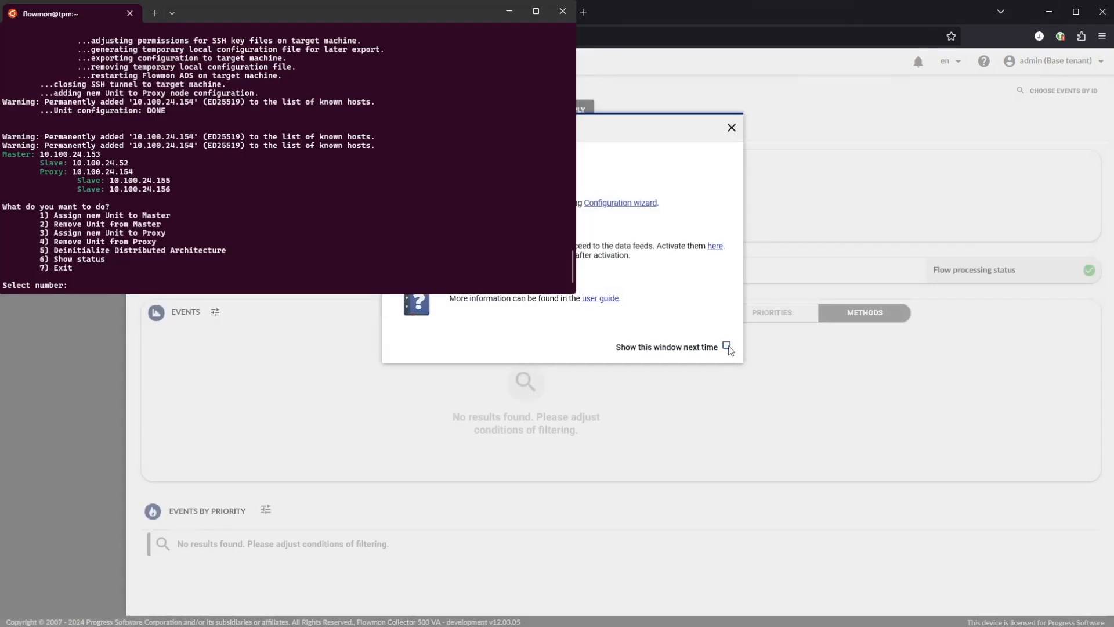
click(731, 128)
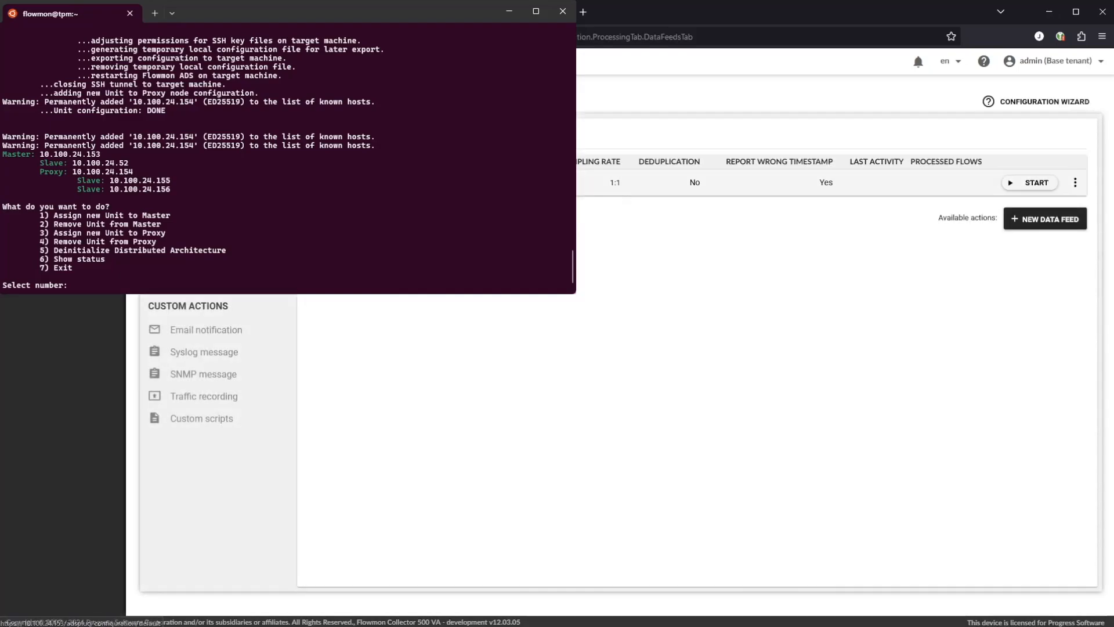
click(1075, 184)
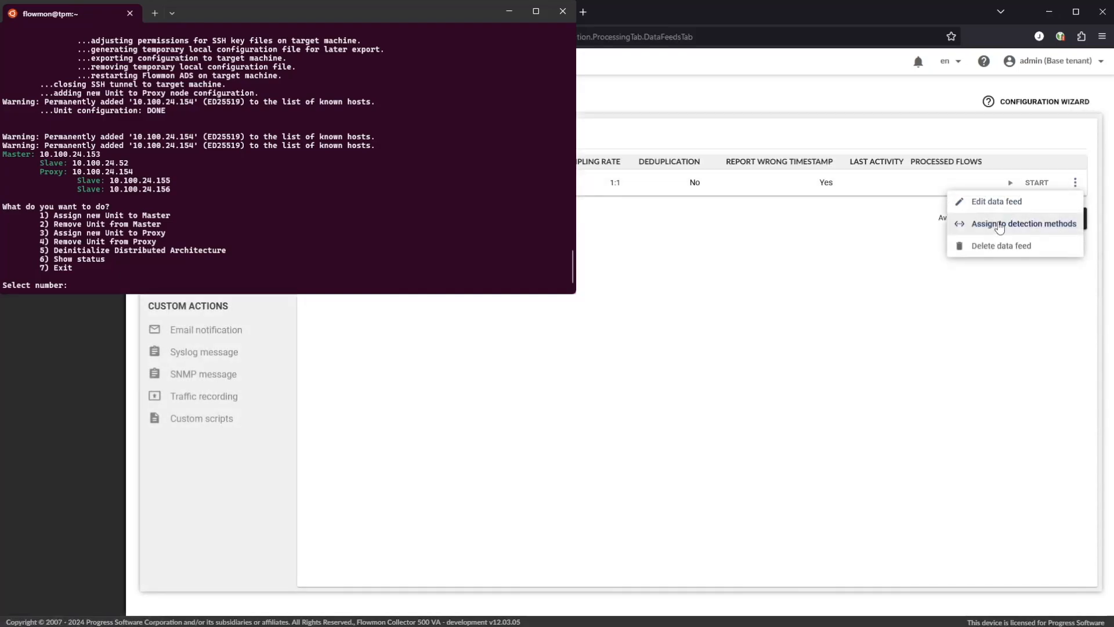
click(995, 203)
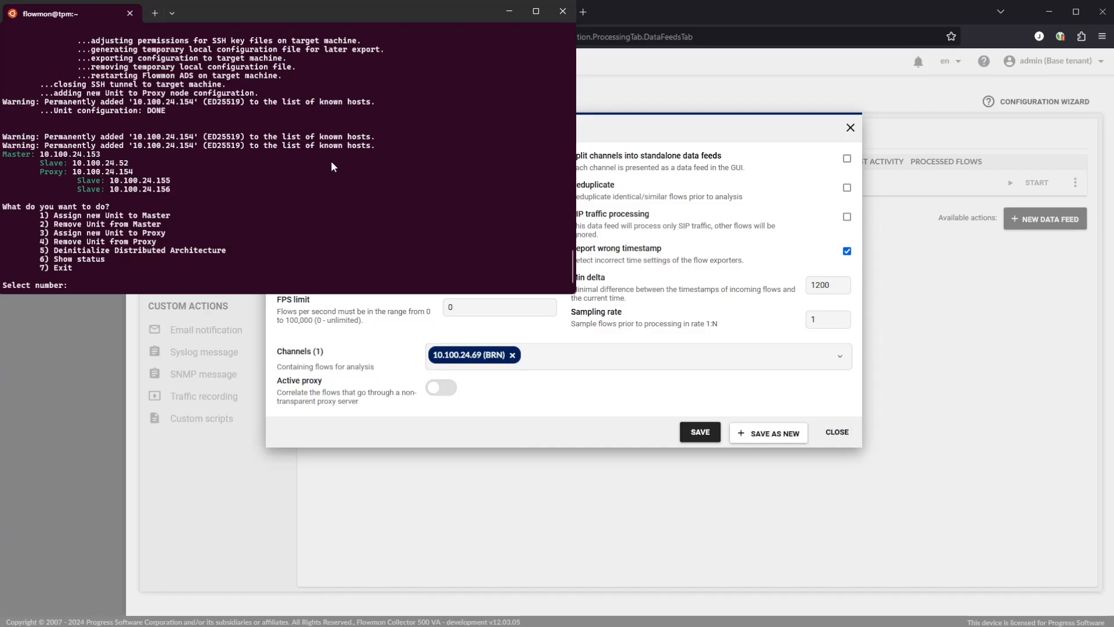
- Exit the KADS wizard in the terminal and list the contents of /data/ads/etc
text(7)
key(Return)
text(cd )
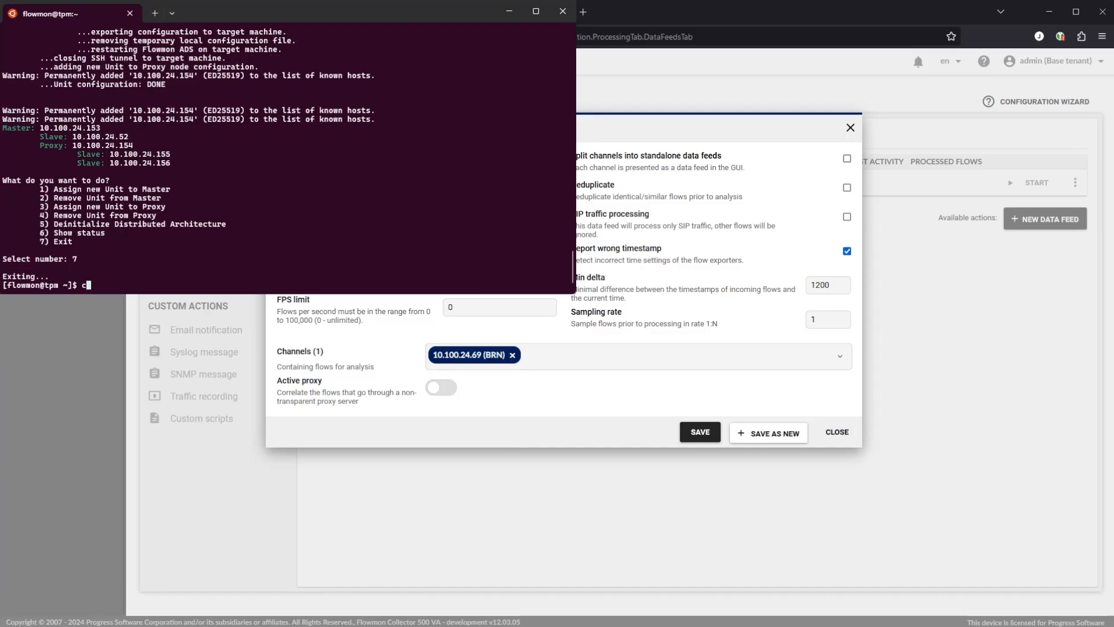
text(/data/ads/)
key(Tab)
key(Tab)
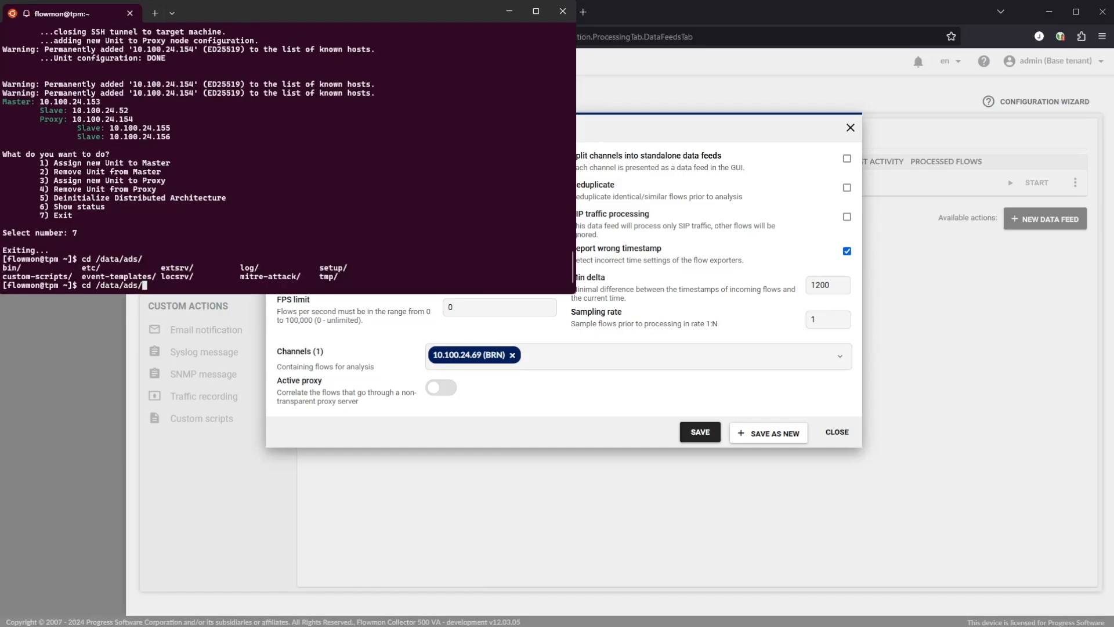
text(etc/)
key(Return)
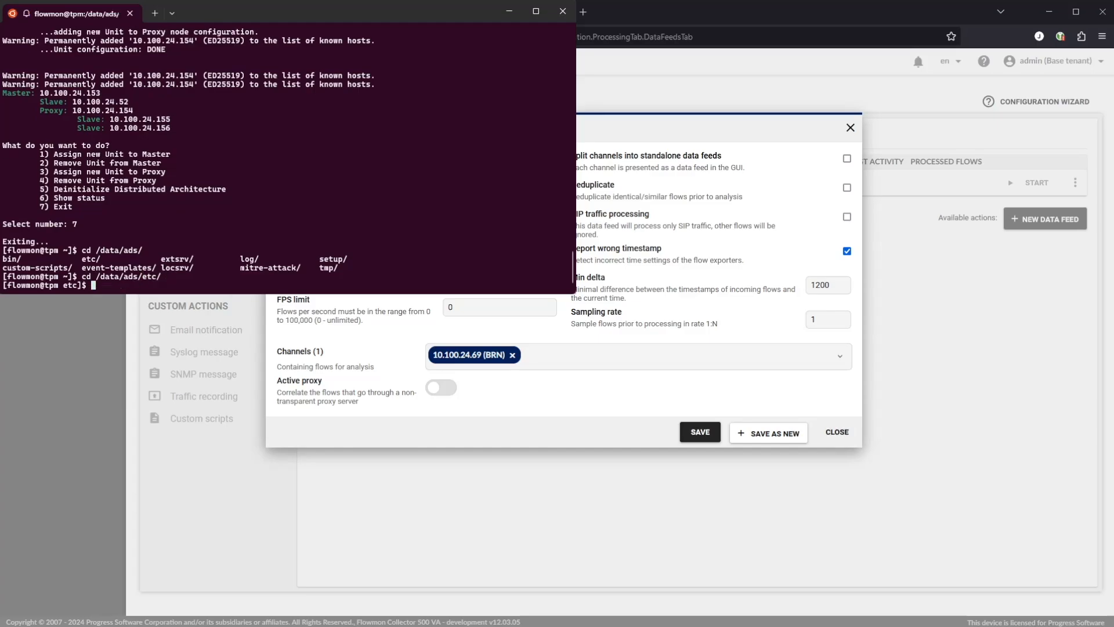
text(ls)
key(Return)
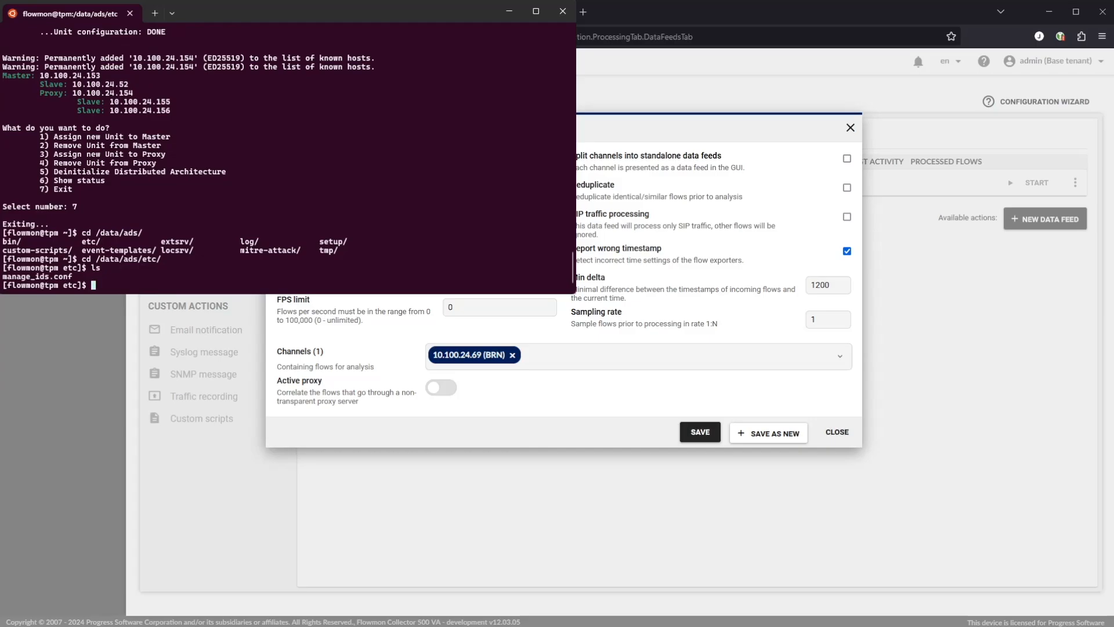
- Go back up to /data/ads, list its contents, and read KADS.cfg with less through to the end
text(cd ..)
key(Return)
text(ls)
key(Return)
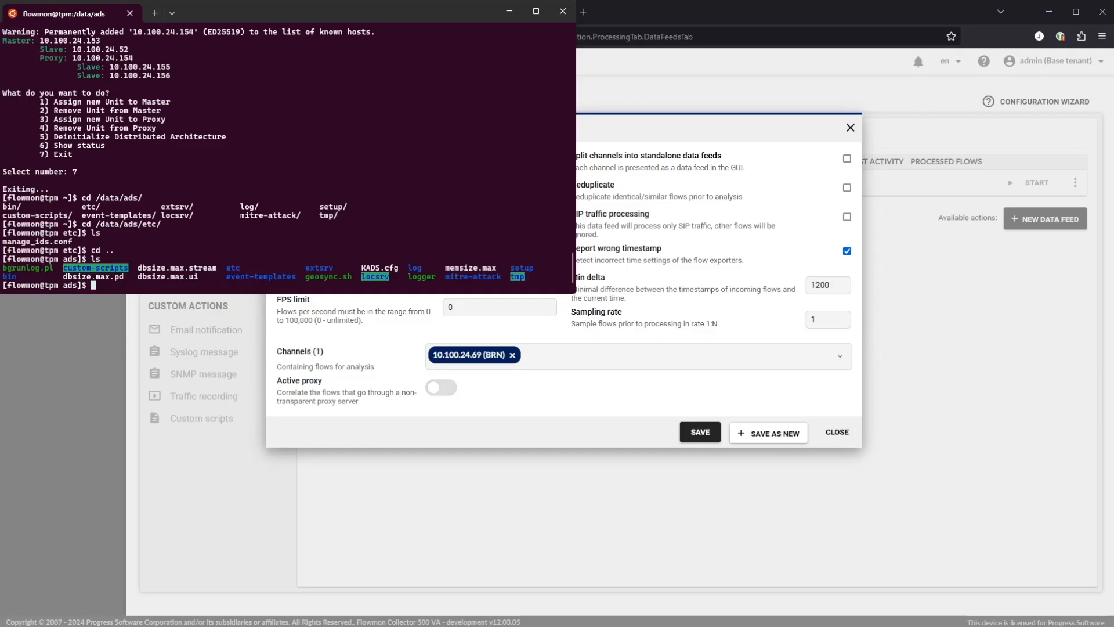
text(less KA)
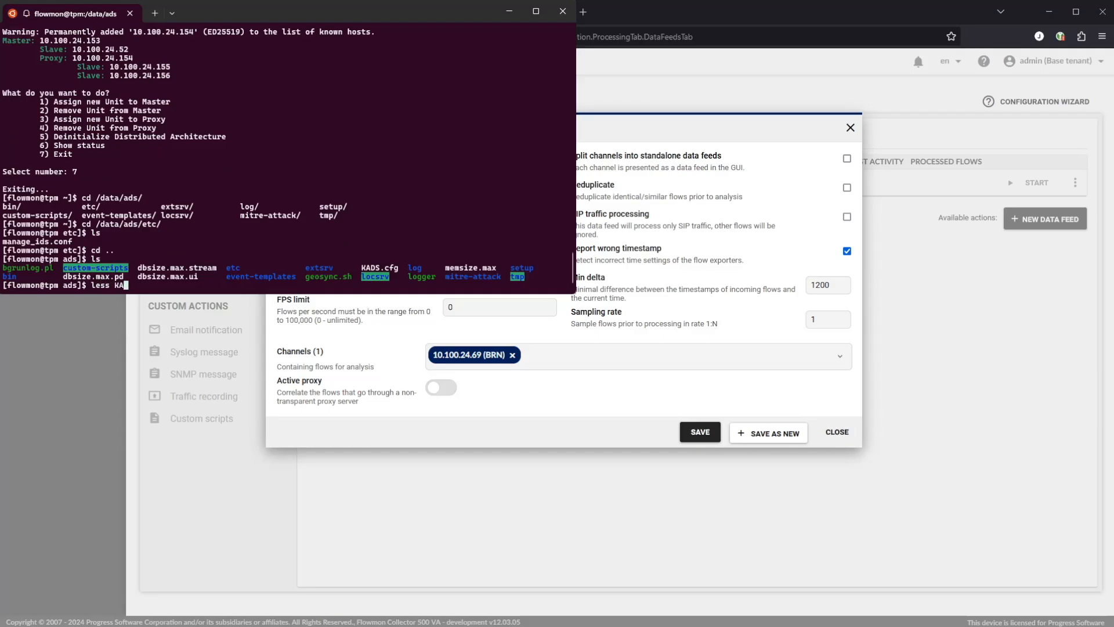
text(DS.cfg)
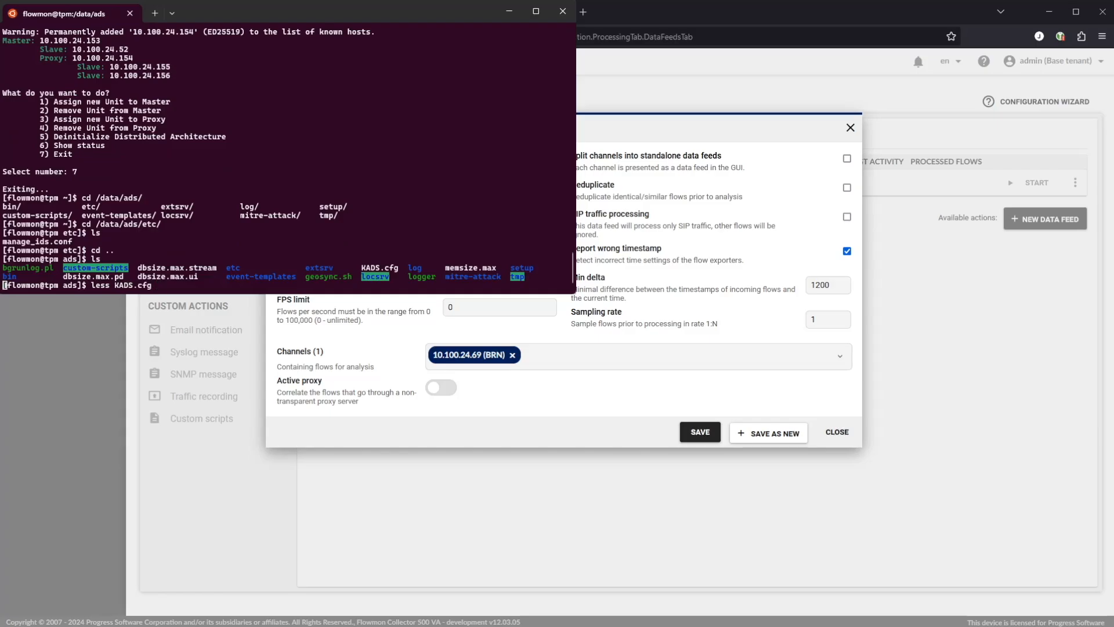
key(Return)
key(space)
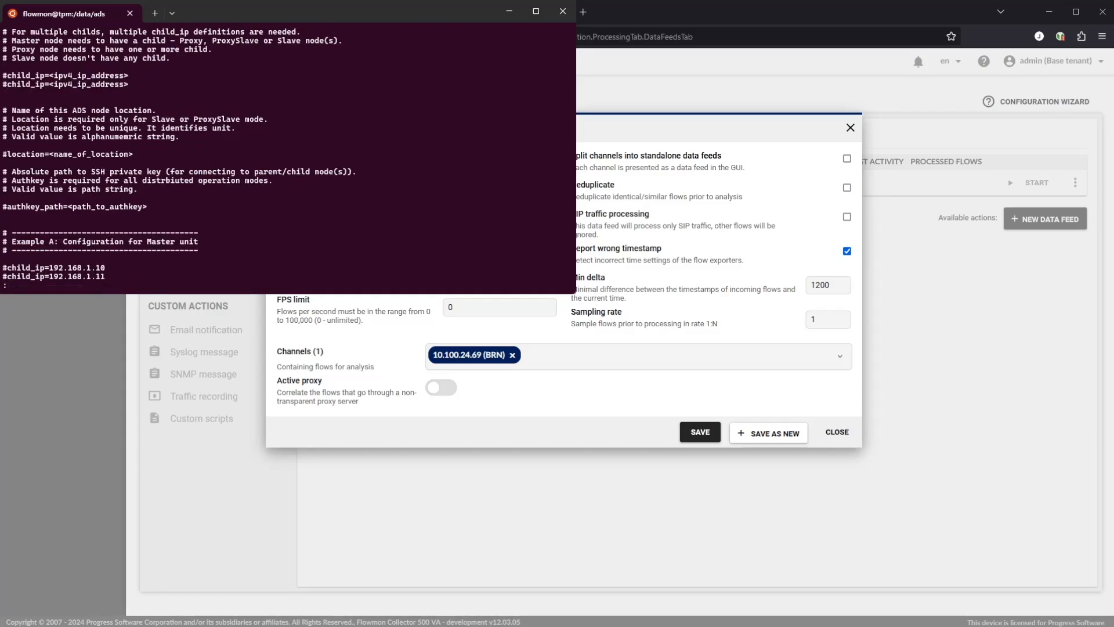
key(space)
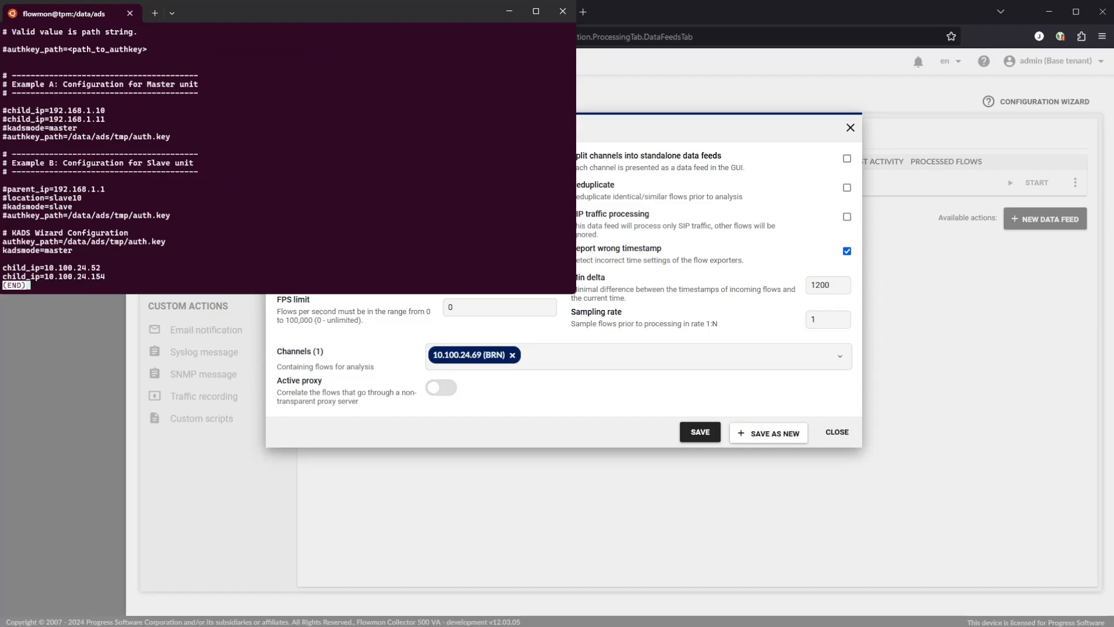
key(q)
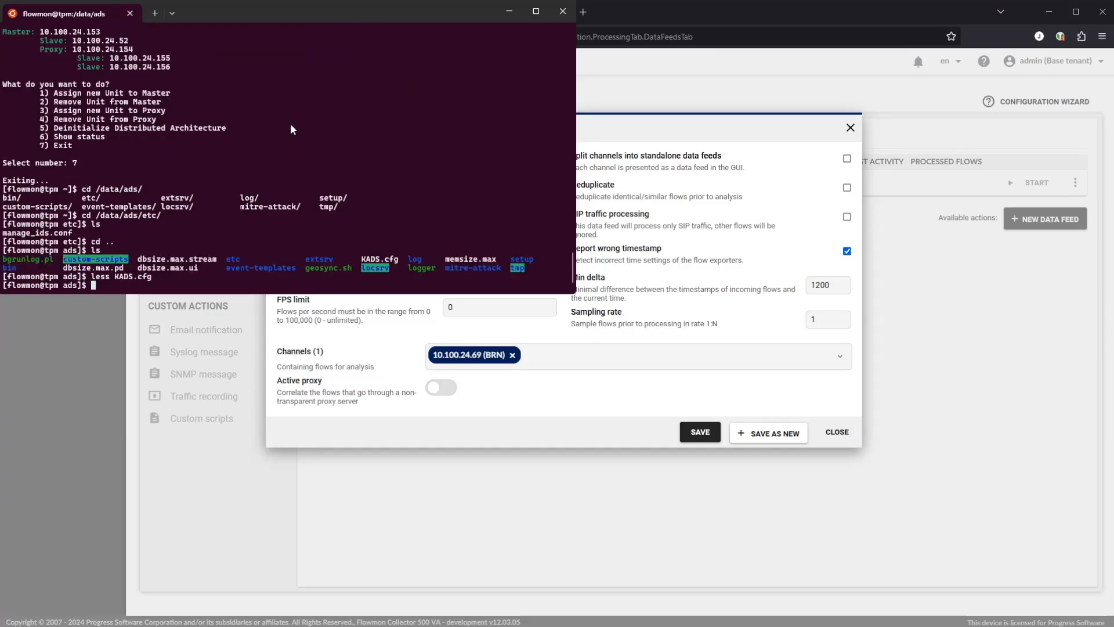
- Disconnect from the master and open an SSH session as flowmon on 10.100.24.52, entering the account password
key(ctrl+d)
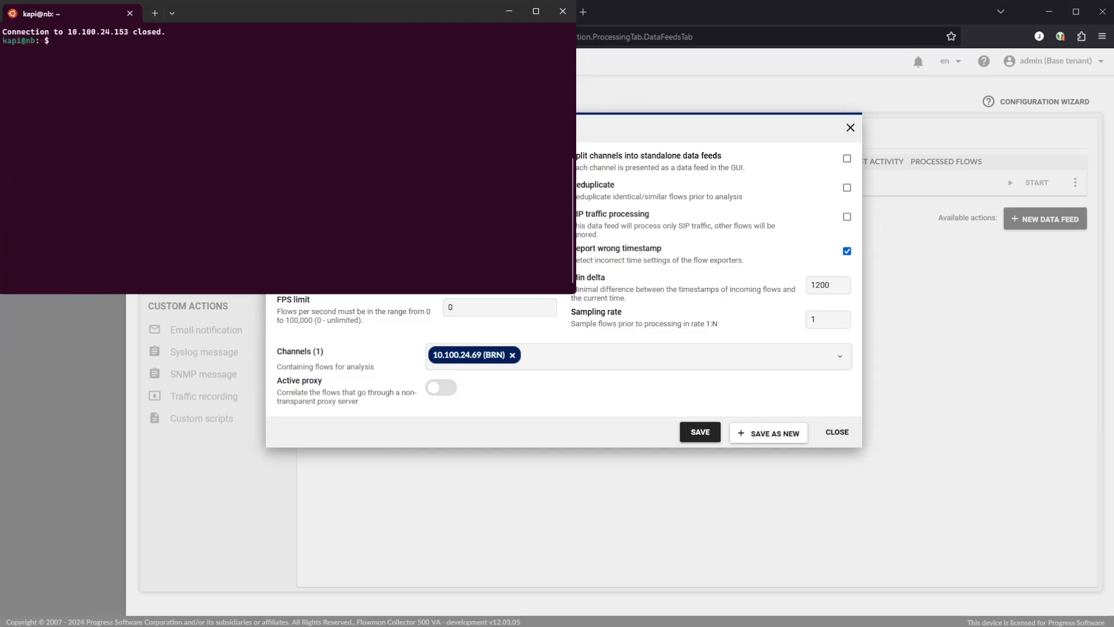
key(Up)
key(BackSpace)
key(BackSpace)
key(BackSpace)
text(52)
key(Return)
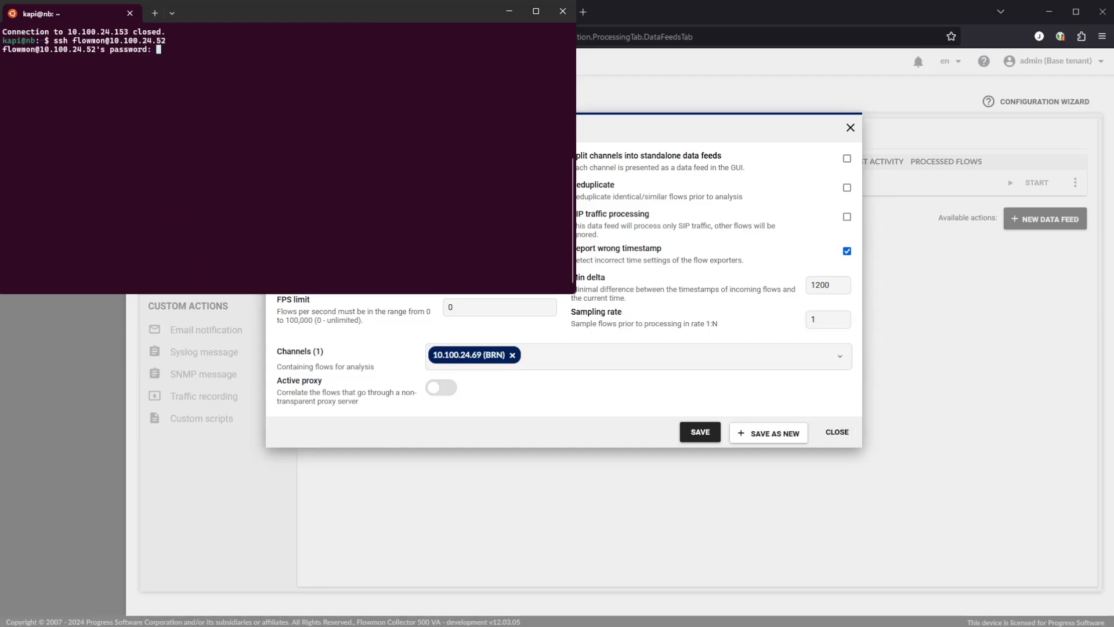
key(Return)
- Set the location in /data/ads/KADS.cfg to standalone-col using vi, save the file, and close the SSH session
text(vi /data/ads/K)
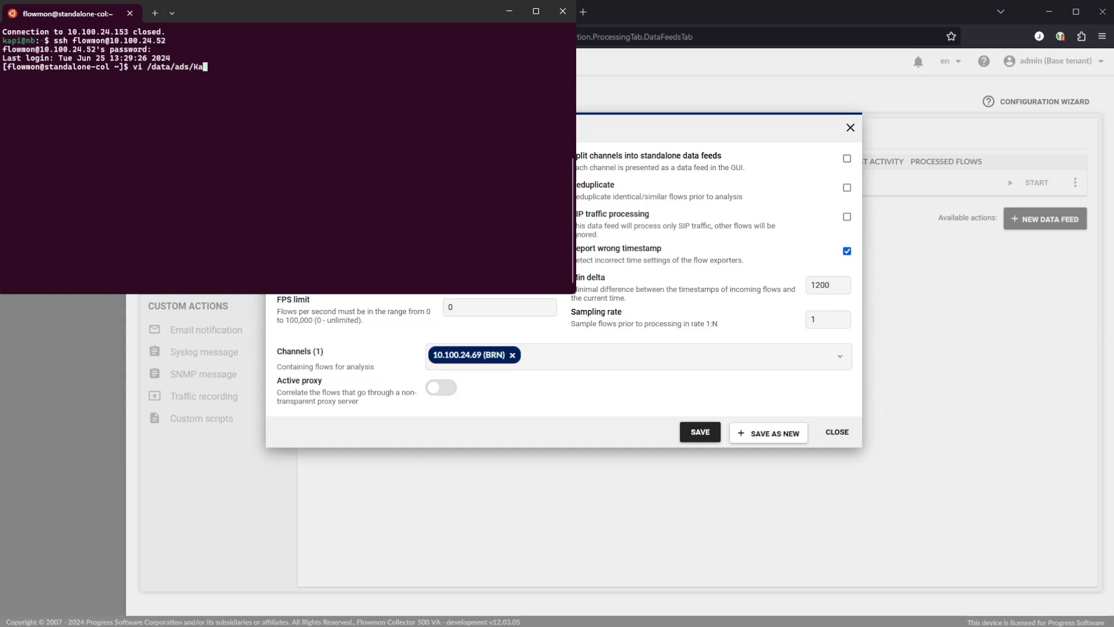
text(A)
key(Tab)
key(Tab)
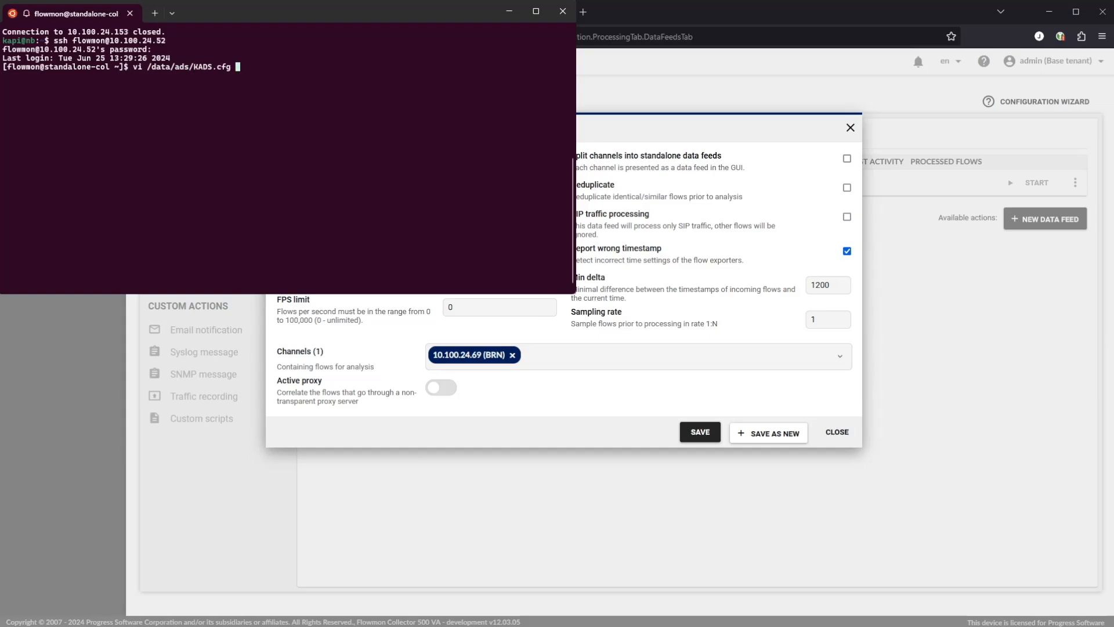
key(Return)
key(Down)
key(Down)
key(Down)
key(Down)
key(Down)
key(Down)
key(Down)
key(Down)
key(Down)
key(Down)
key(Down)
key(Down)
key(Down)
key(Down)
key(Down)
key(Down)
key(Down)
key(Down)
key(Down)
key(Down)
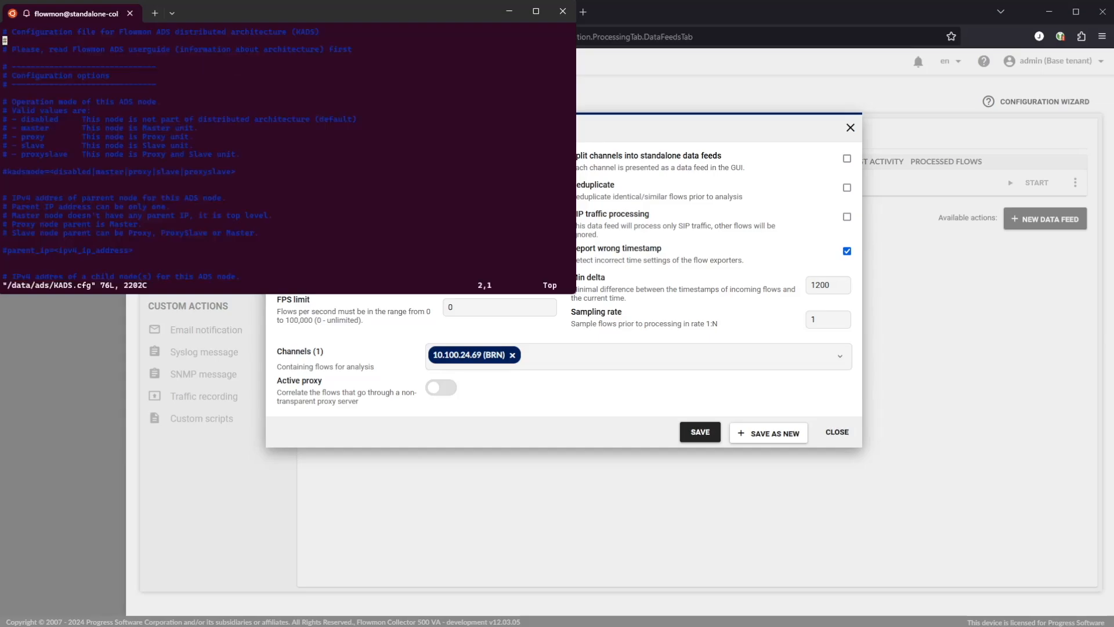
key(Down)
key(Down)
key(Down)
key(Down)
key(Down)
key(Down)
key(Down)
key(Down)
key(Down)
key(Down)
key(Down)
key(Down)
key(Down)
key(Down)
key(Down)
key(Down)
key(Down)
key(Down)
key(Down)
key(Down)
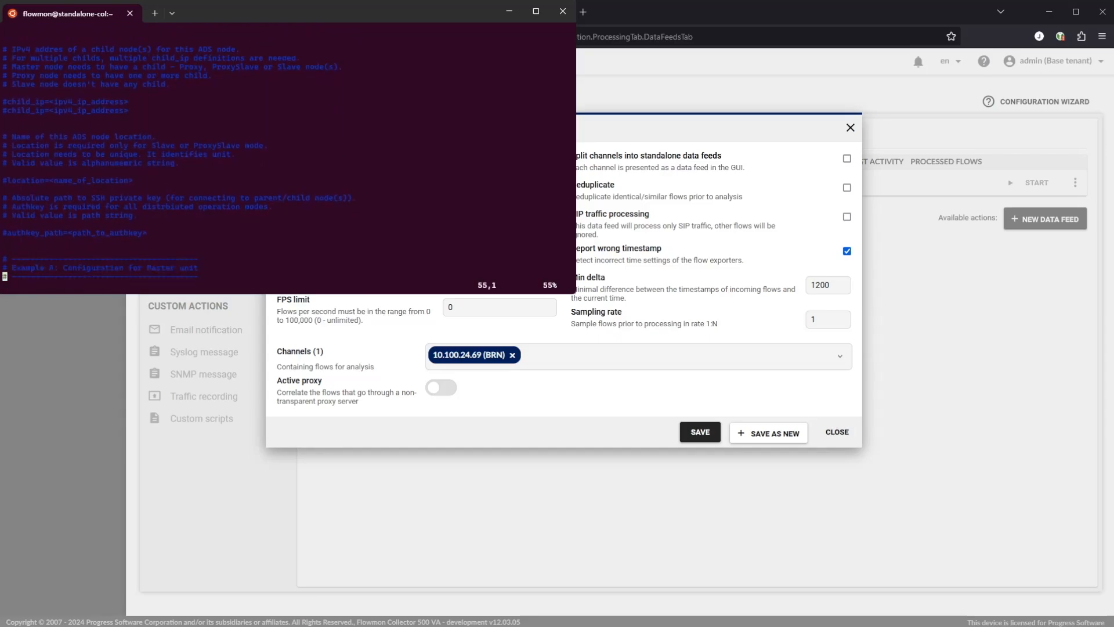
key(End)
key(i)
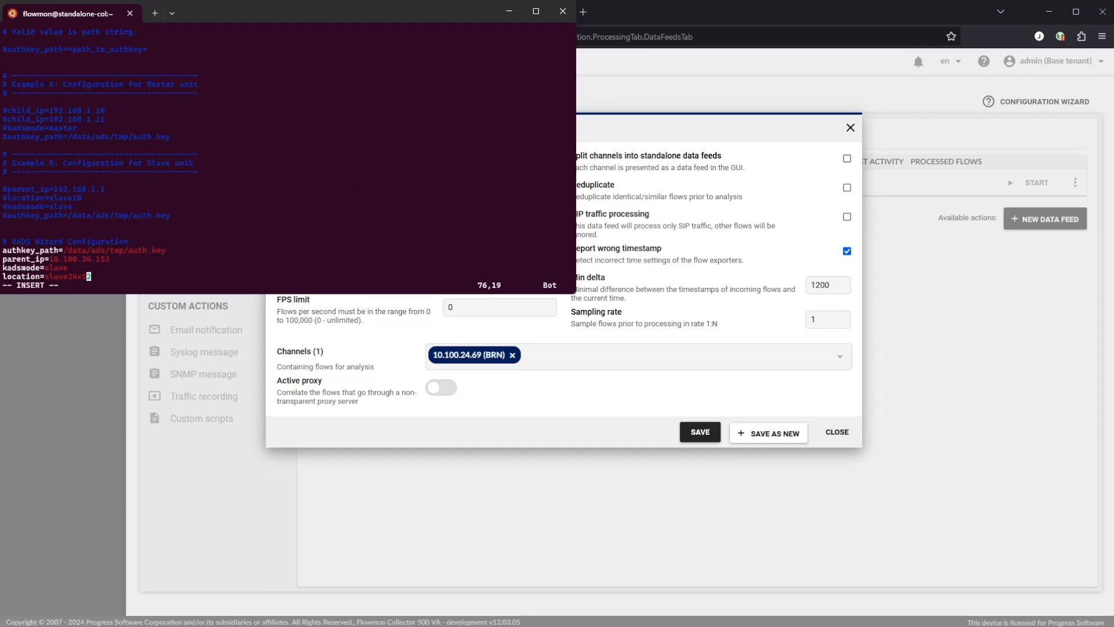
key(End)
key(BackSpace)
key(BackSpace)
key(BackSpace)
key(BackSpace)
key(BackSpace)
key(BackSpace)
key(BackSpace)
key(BackSpace)
key(BackSpace)
text(tanhn)
key(BackSpace)
key(BackSpace)
key(BackSpace)
text(ndalne-col)
key(Escape)
text(:wq)
key(Return)
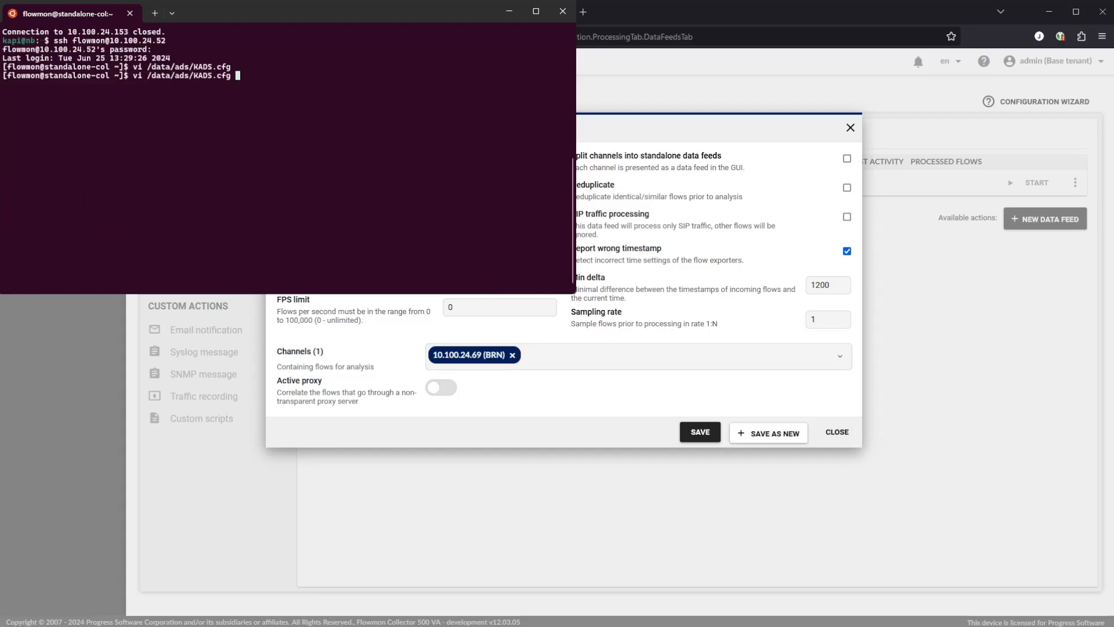
key(ctrl+d)
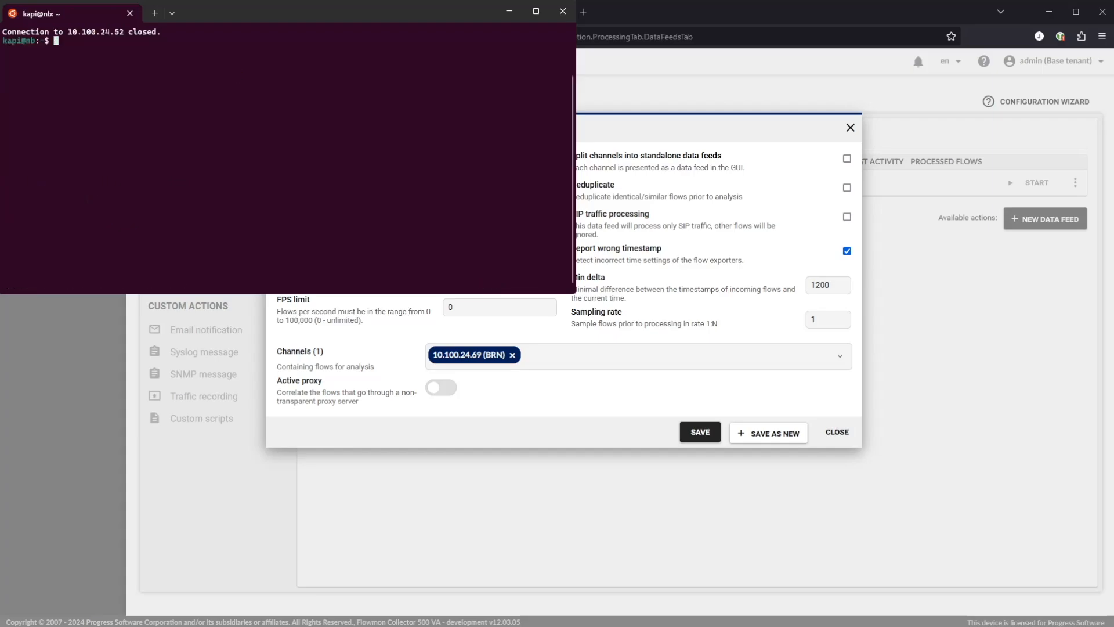
- Open an SSH session as flowmon on 10.100.24.154, accepting the host key and entering the account password, and close the session
key(Up)
key(BackSpace)
text(154)
key(Return)
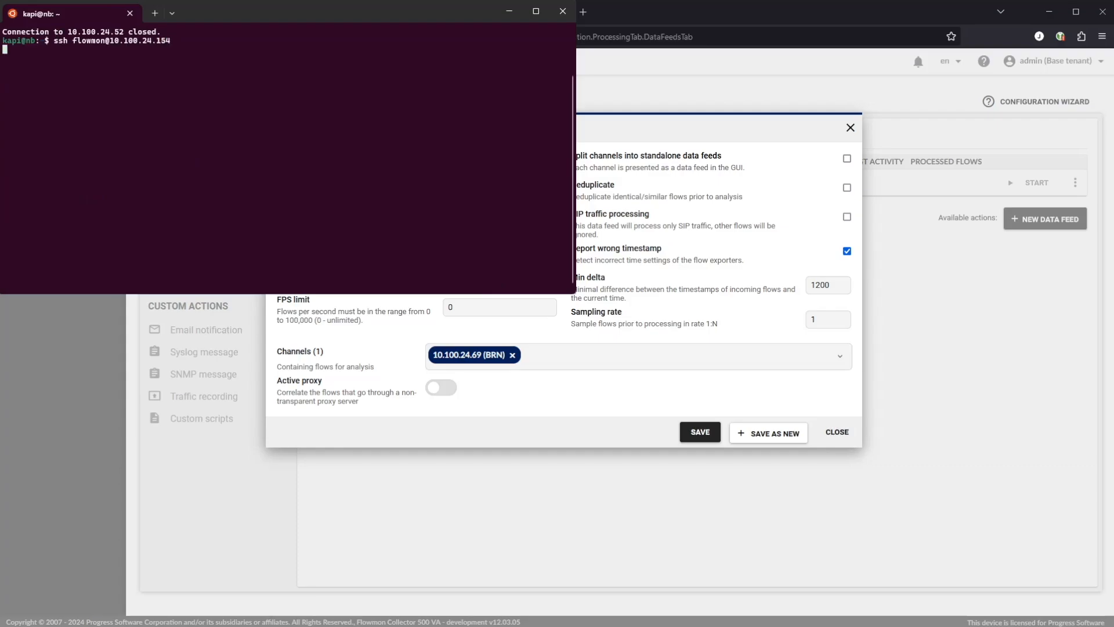
text(yes)
key(Return)
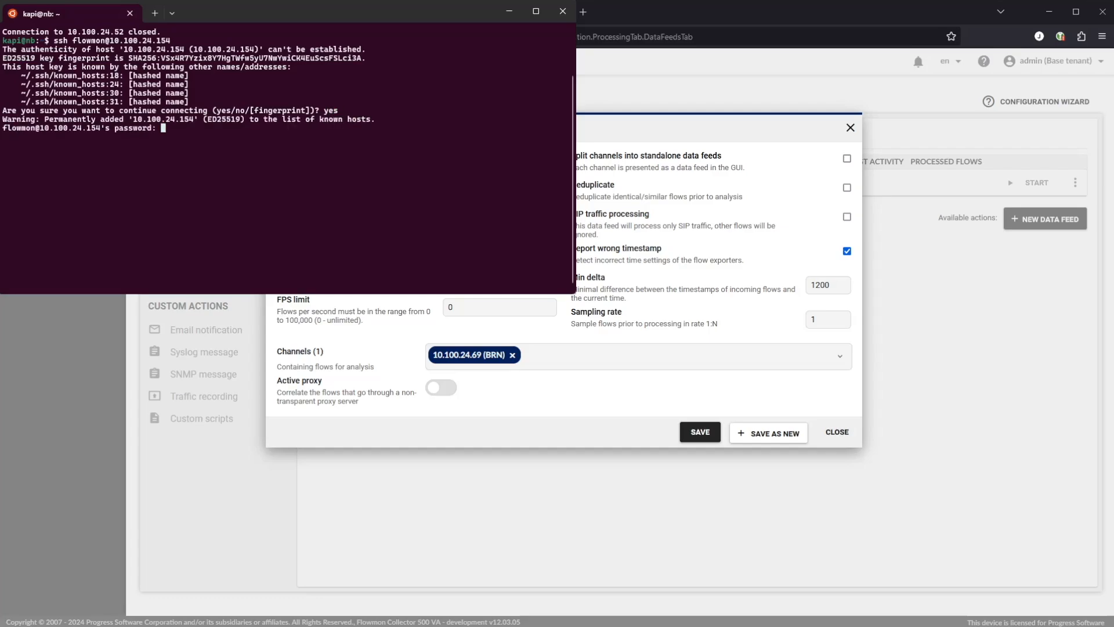
key(Return)
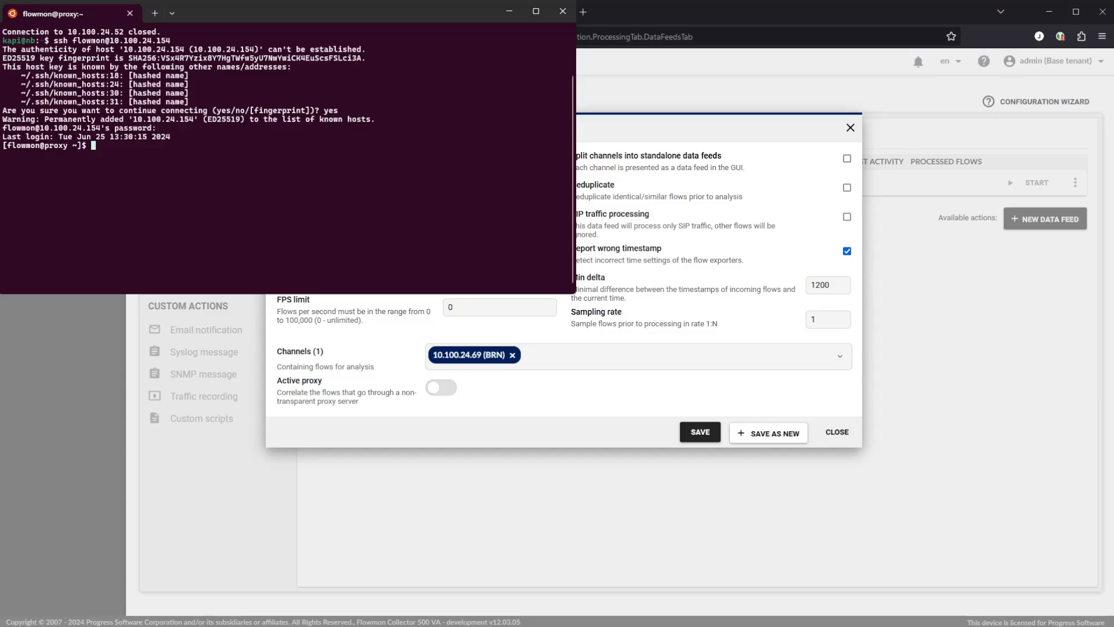
key(ctrl+d)
- Open an SSH session as flowmon on 10.100.24.155, accepting the host key and entering the account password
key(Up)
key(BackSpace)
text(55)
key(Return)
text(yes)
key(Return)
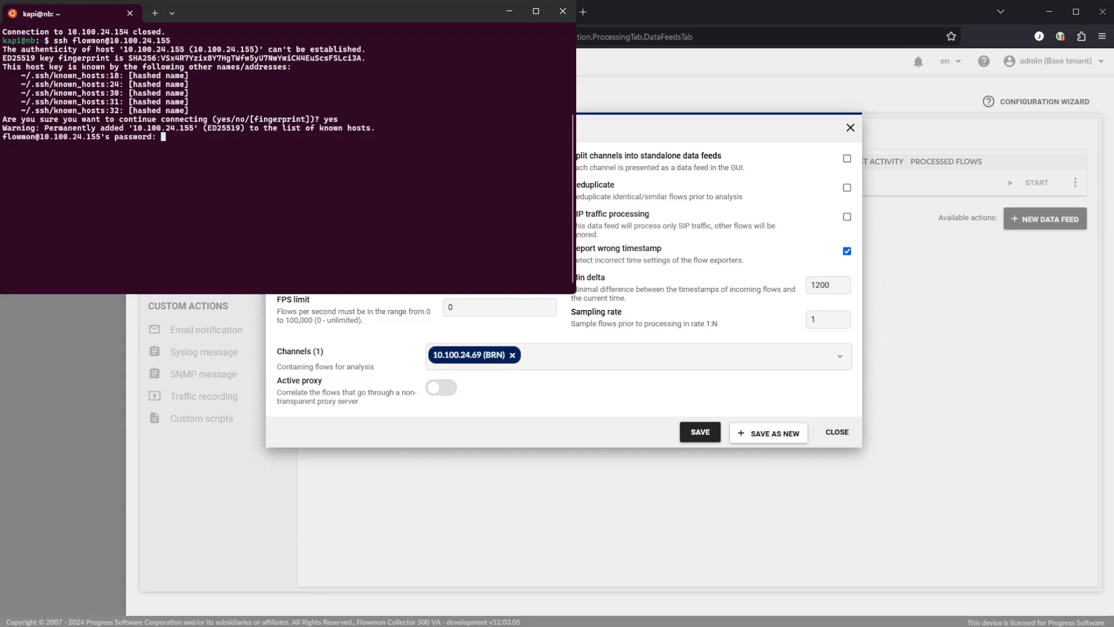
key(Return)
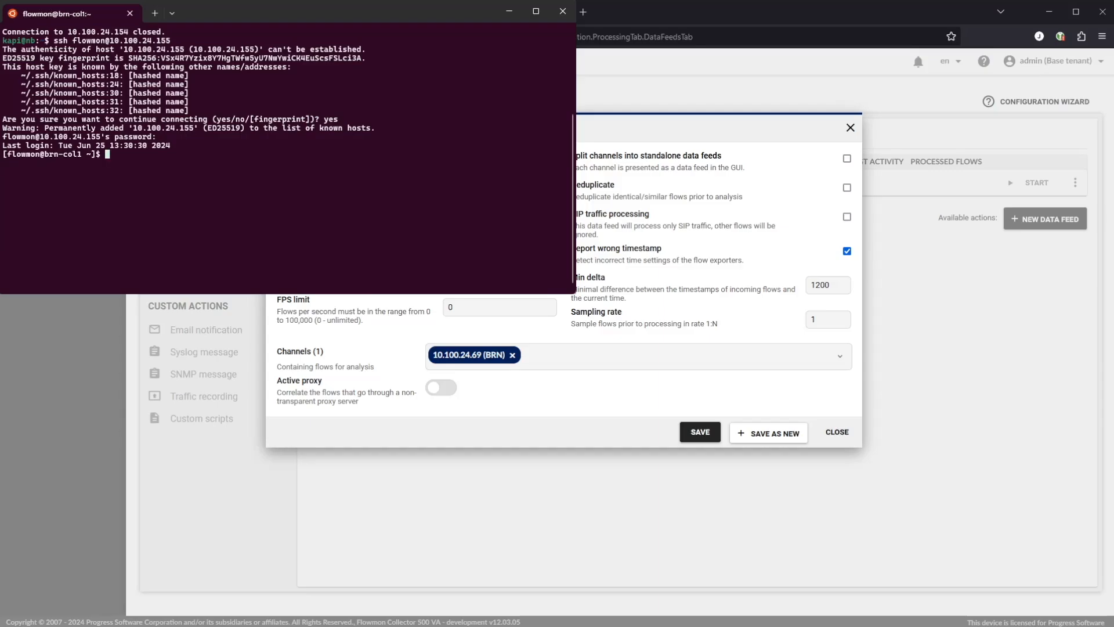
- Set the location in /data/ads/KADS.cfg to brn-col1 using vi and save the file
text(vi /data/ads/KAD)
key(Tab)
key(Return)
key(ctrl+f)
key(ctrl+f)
key(ctrl+f)
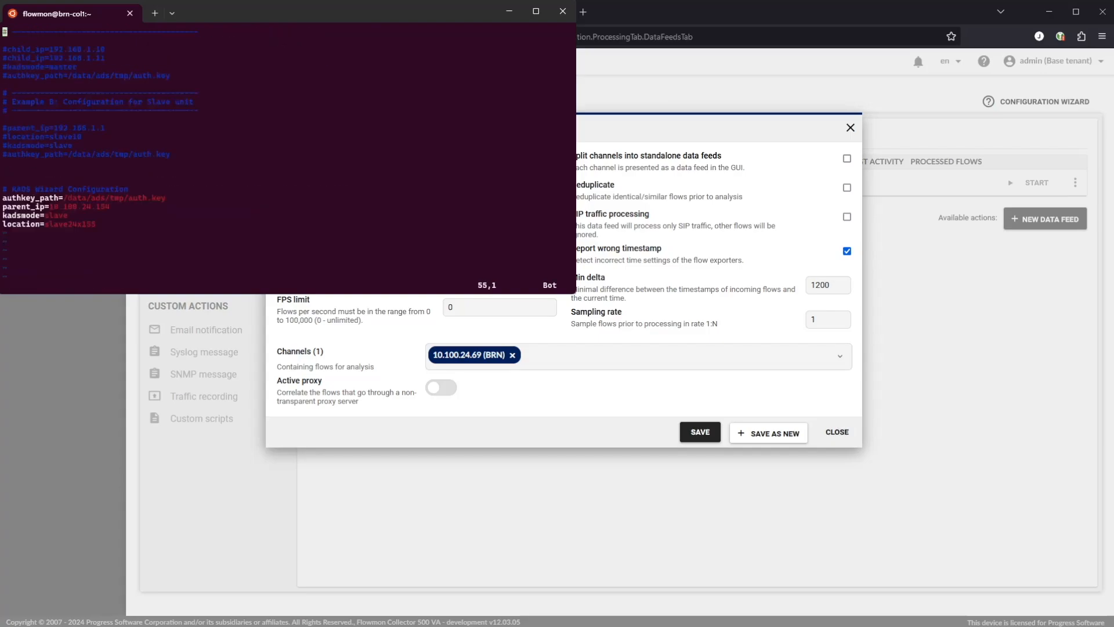
key(End)
key(i)
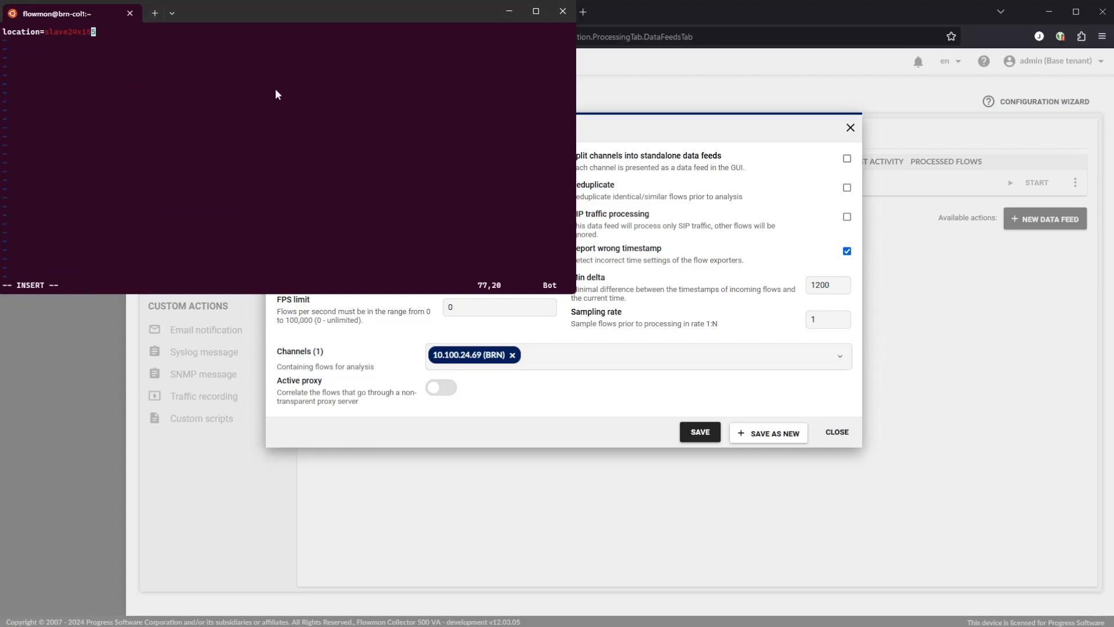
key(BackSpace)
key(BackSpace)
key(BackSpace)
key(BackSpace)
key(BackSpace)
key(BackSpace)
key(BackSpace)
key(BackSpace)
key(BackSpace)
key(BackSpace)
text(brn-col1)
key(Escape)
text(:wq)
key(Return)
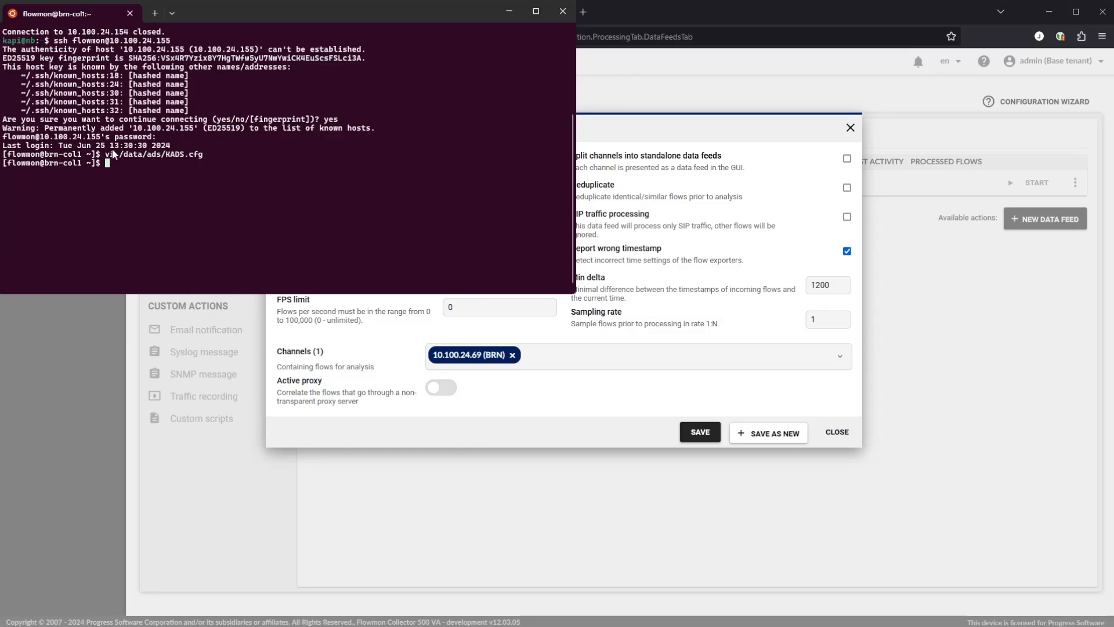
- Copy the vi /data/ads/KADS.cfg command from the terminal and close the SSH session
drag(105, 153, 203, 154)
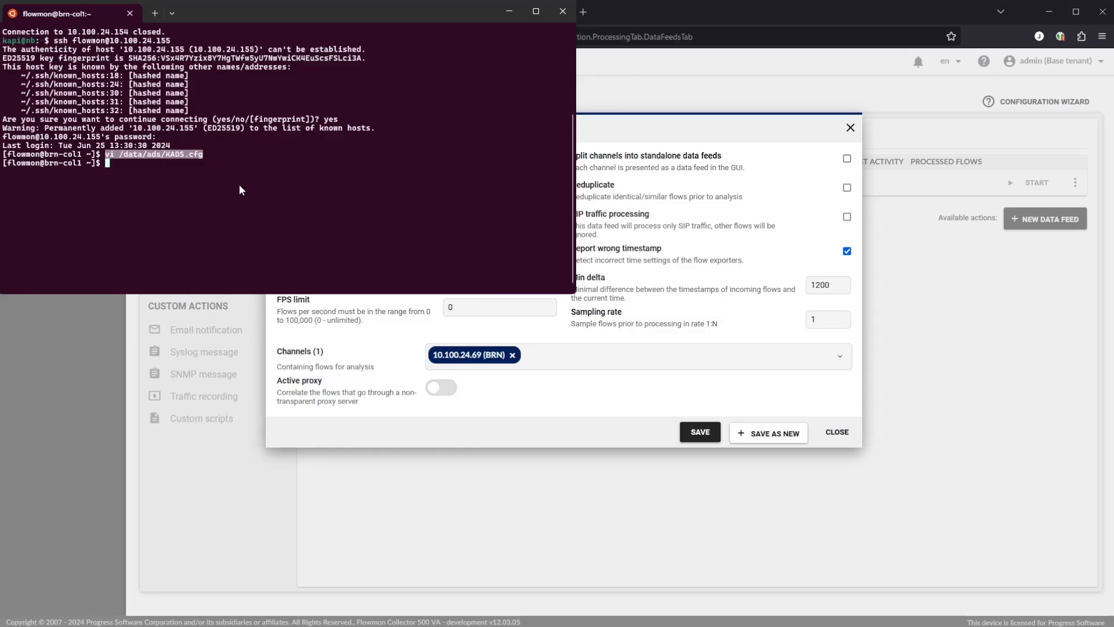
key(ctrl+c)
key(ctrl+d)
- Open an SSH session as flowmon on 10.100.24.156, accepting the host key and entering the account password
key(Up)
key(BackSpace)
text(6)
key(Return)
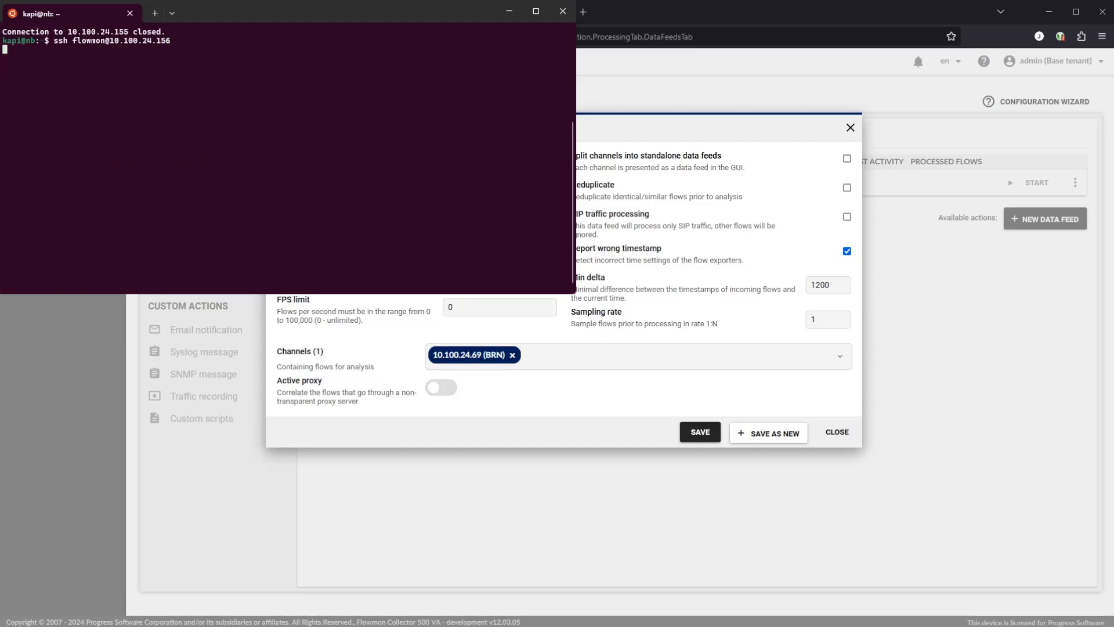
text(yes)
key(Return)
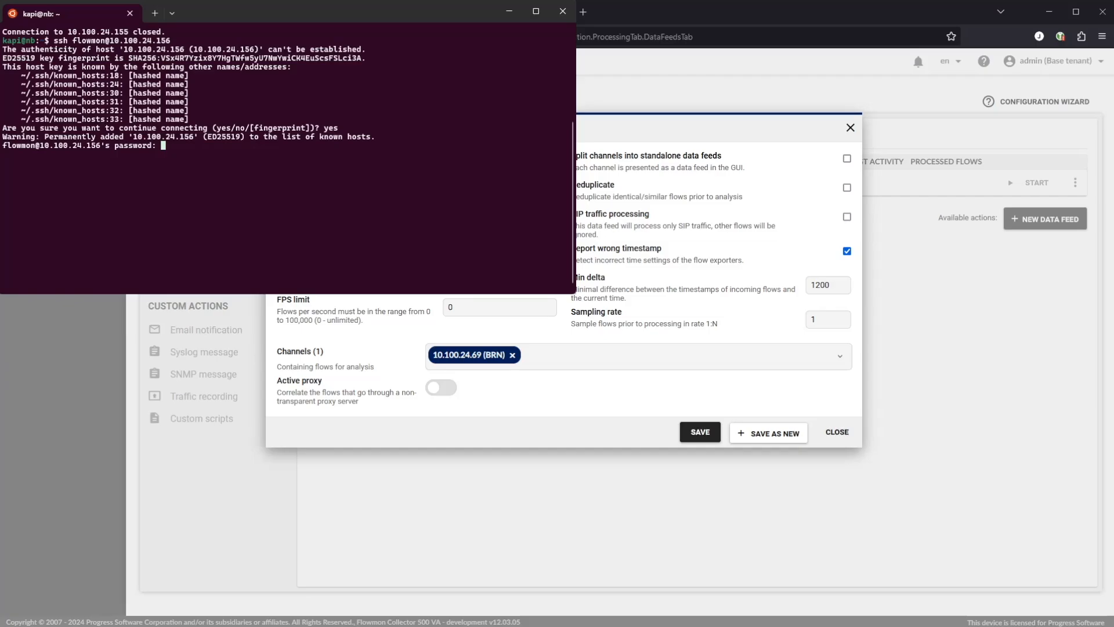
key(Return)
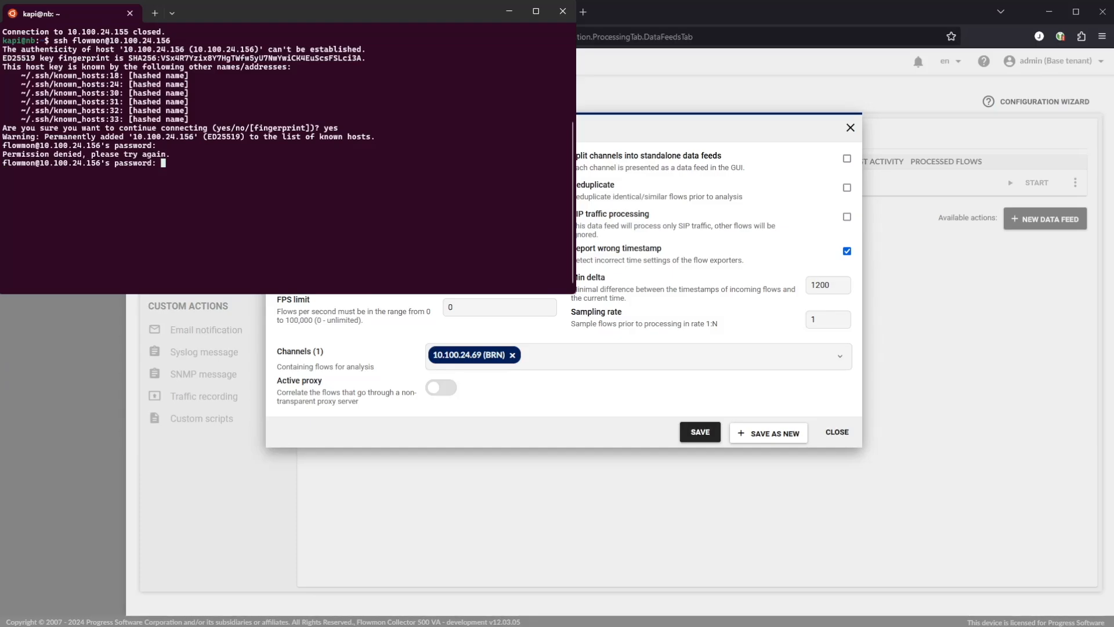
key(Return)
- Set the location in /data/ads/KADS.cfg on this unit to brn-col2 using vi and save the file
text(vi /data/ads/KADS.cfg)
key(Return)
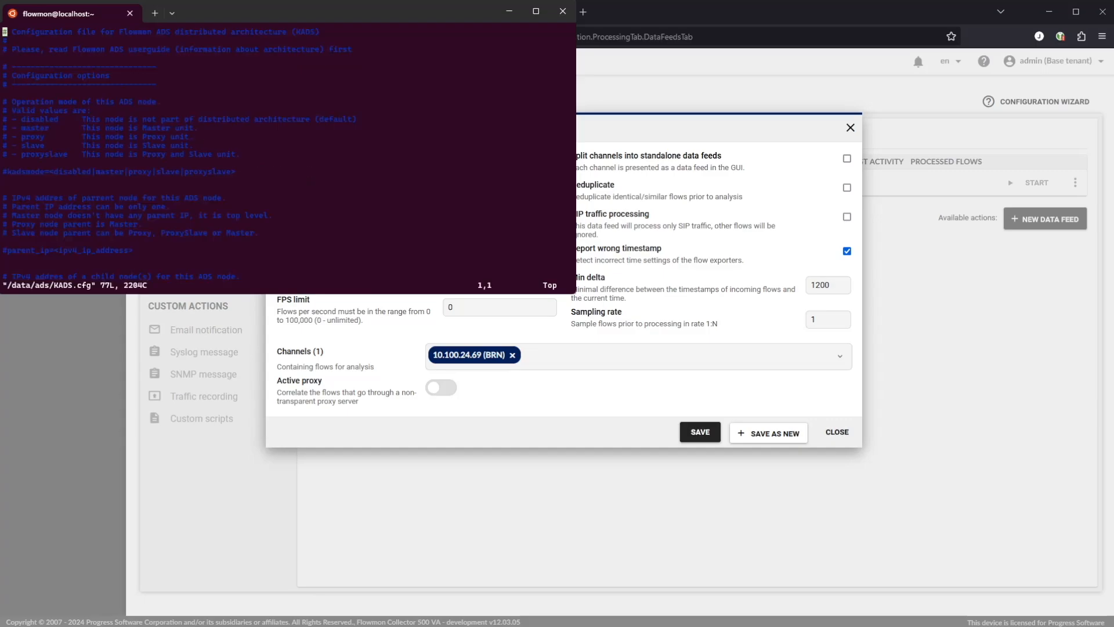
key(shift+g)
key(i)
key(End)
key(BackSpace)
key(BackSpace)
key(BackSpace)
key(BackSpace)
key(BackSpace)
key(BackSpace)
key(BackSpace)
key(BackSpace)
key(BackSpace)
key(BackSpace)
key(BackSpace)
text(brn-col2)
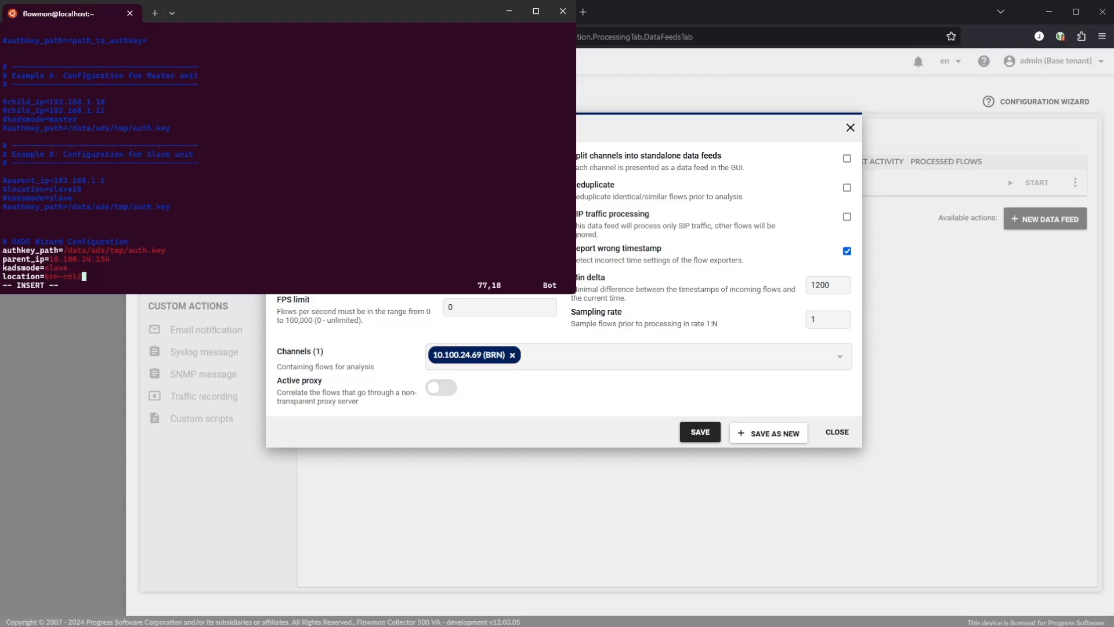
key(Escape)
text(:wq)
key(Return)
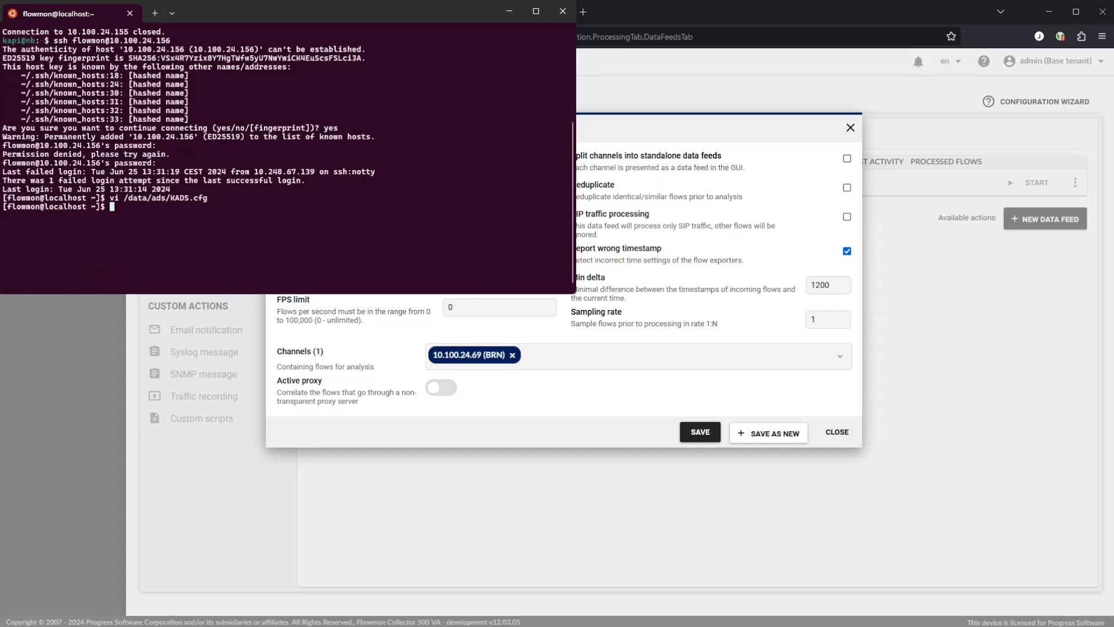
- Switch to the browser, close the data feed editor, and stop the Anomaly Detection System package in the Configuration Center's Versions page
click(840, 428)
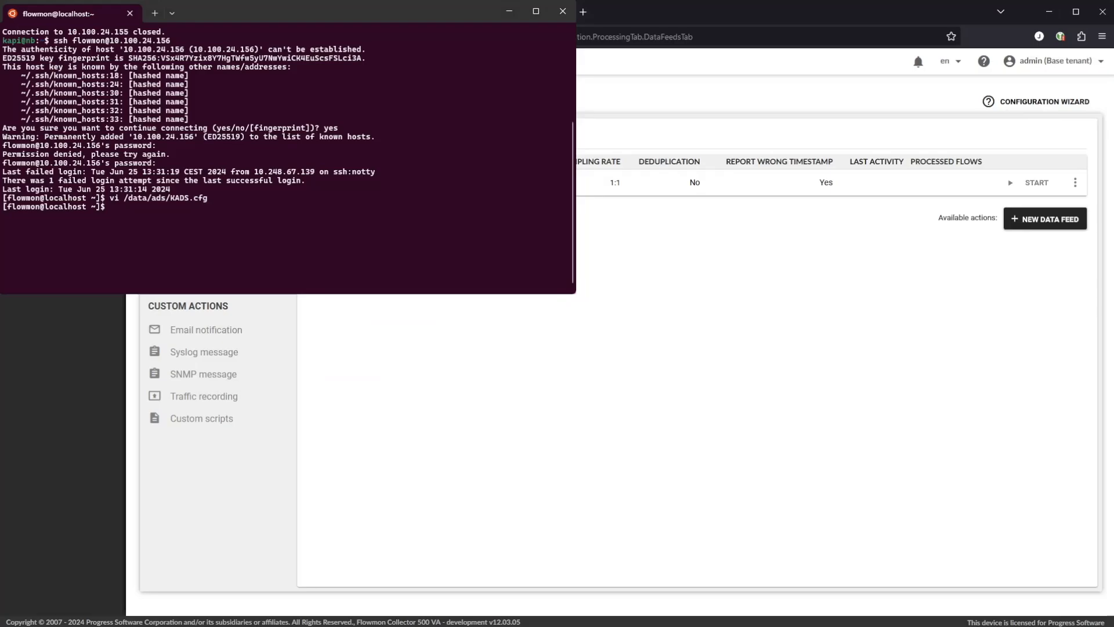
click(64, 116)
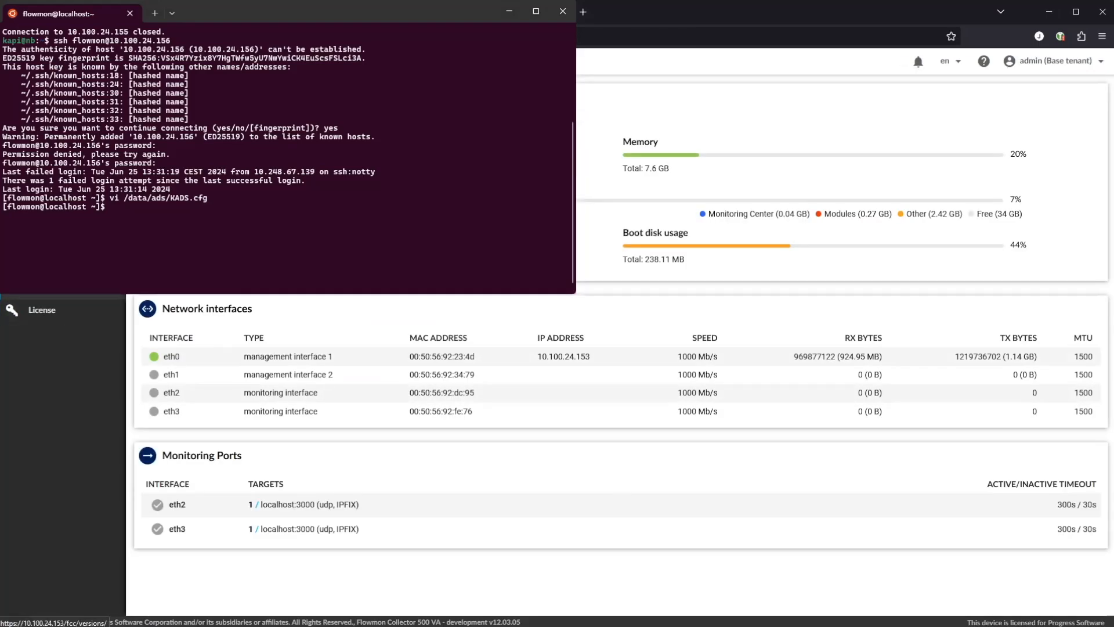
click(62, 296)
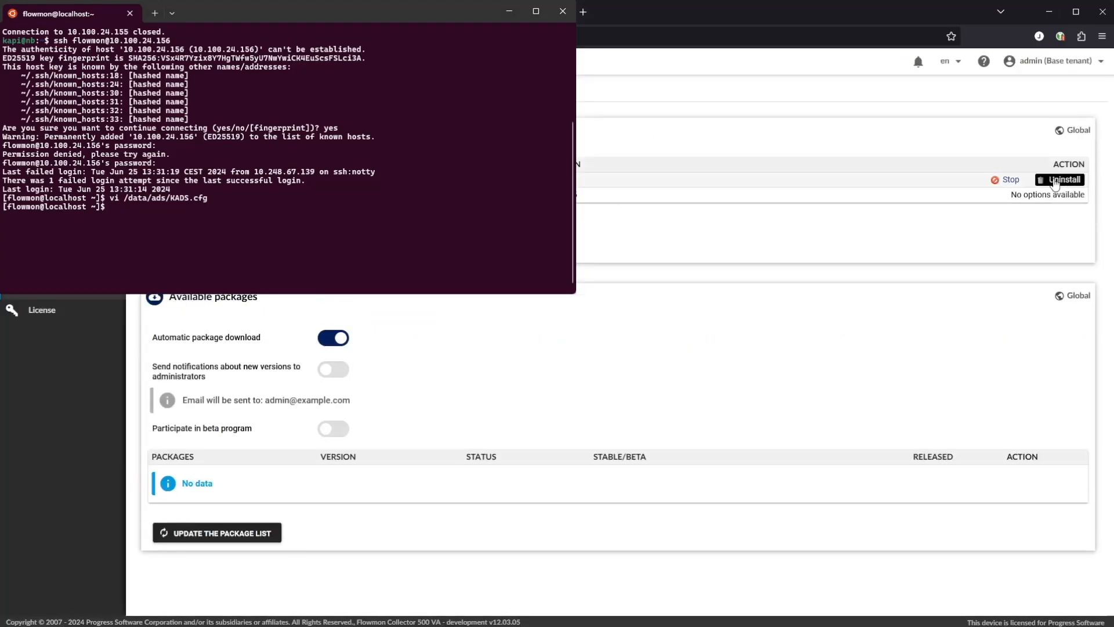
click(1009, 182)
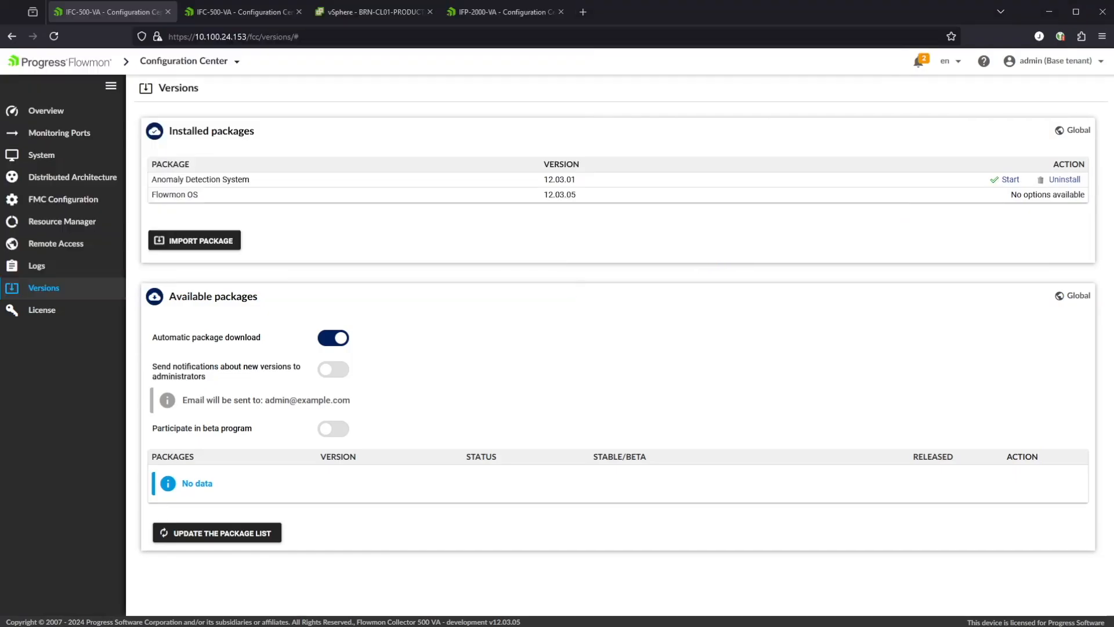
- Delete all system messages and close the message list
click(918, 60)
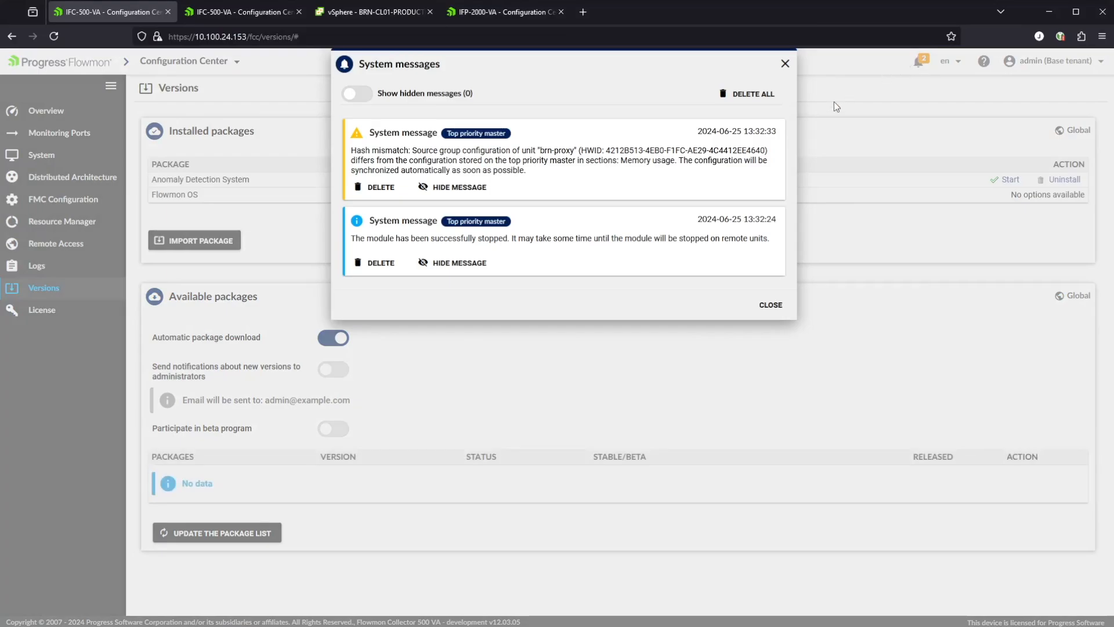
click(742, 95)
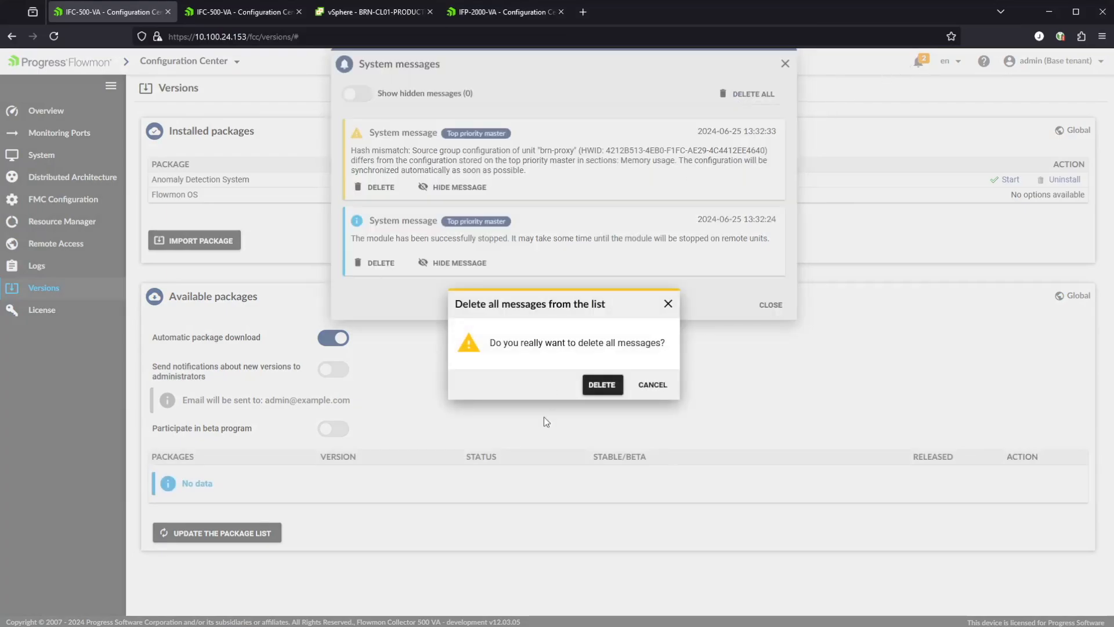
click(601, 385)
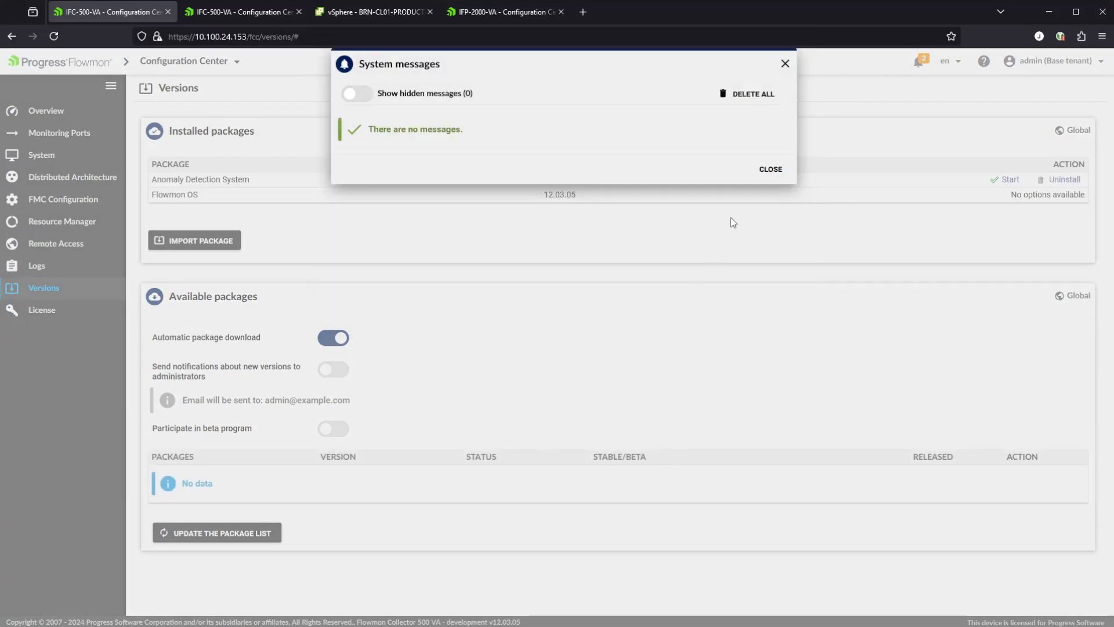
click(770, 169)
- Start the Anomaly Detection System package and open the data feed settings of the Anomaly Detection System
click(1006, 179)
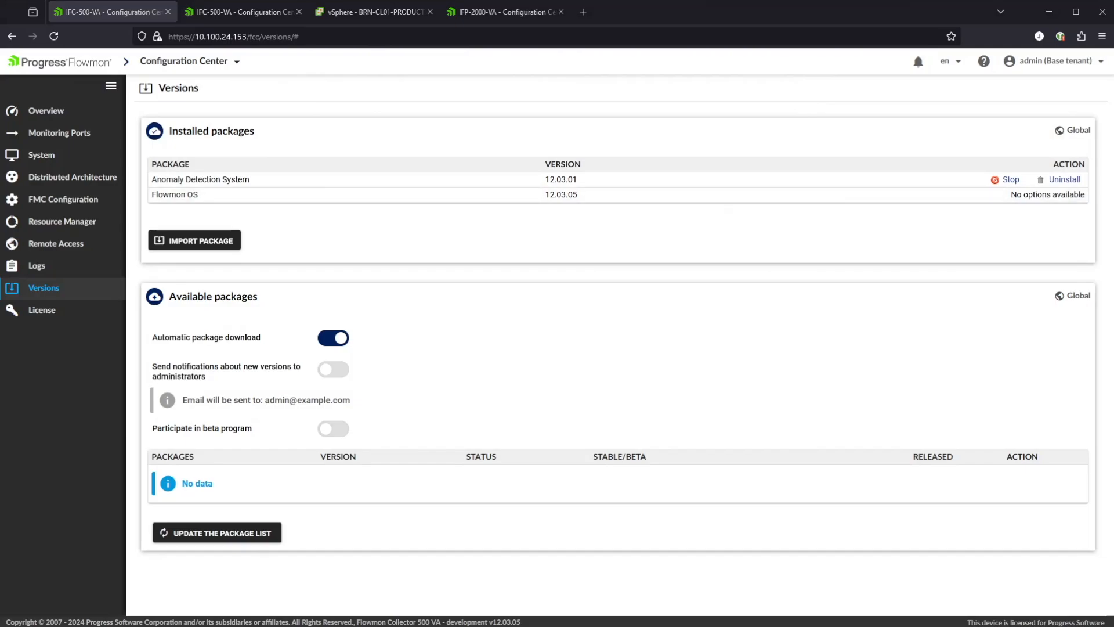
click(237, 61)
click(228, 181)
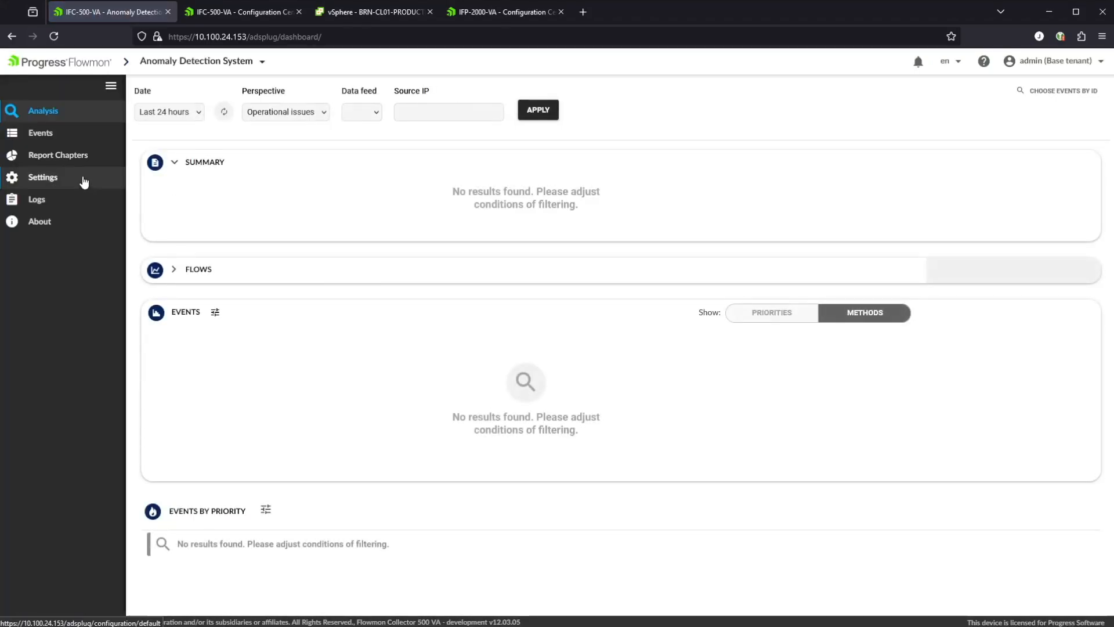
click(59, 180)
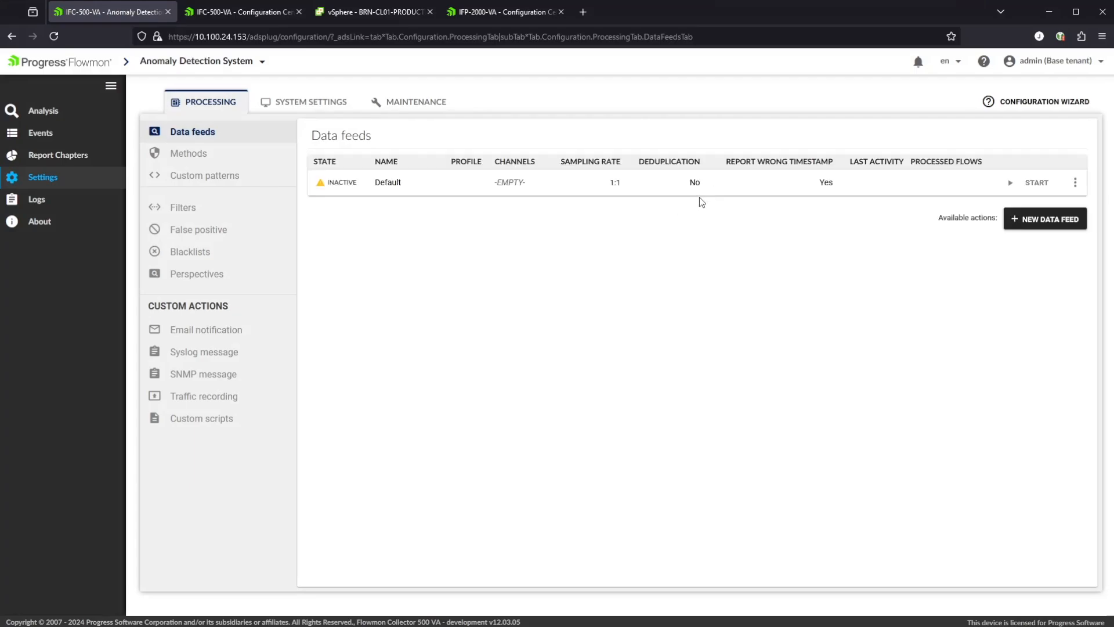
- Open the Default data feed for editing, check the brn-col1 and brn-col2 locations and the profile options, and close without saving
click(1076, 183)
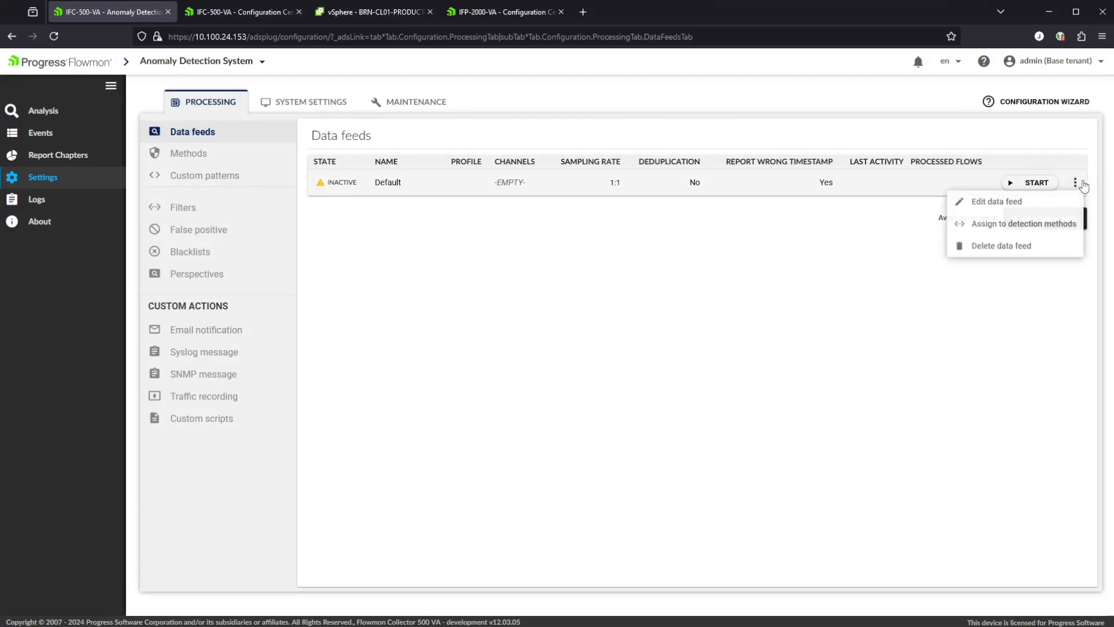
click(988, 203)
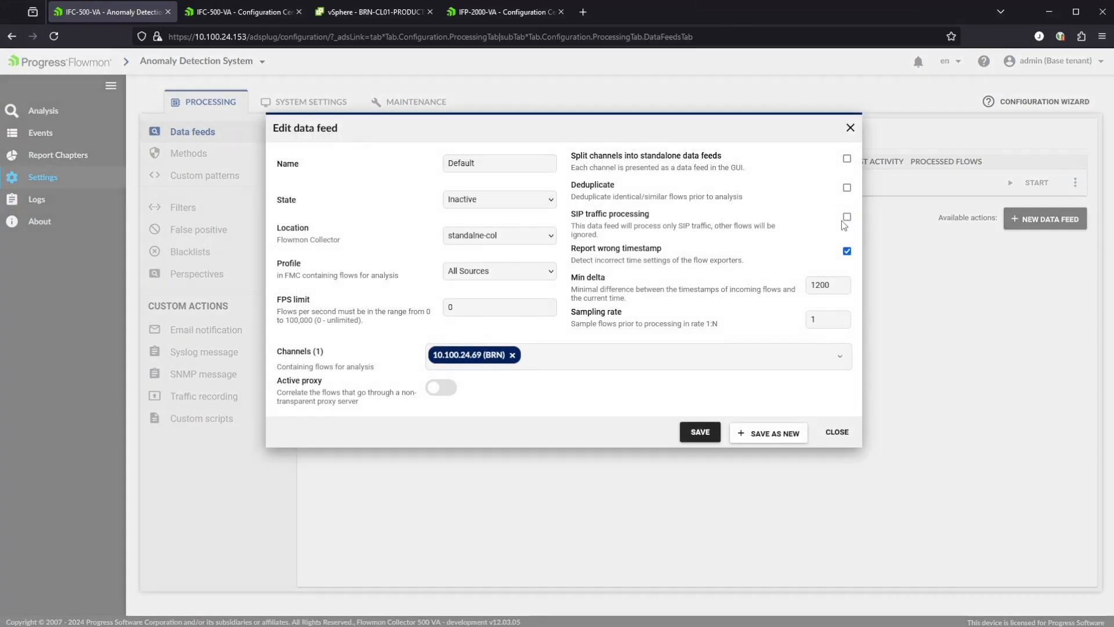
click(482, 272)
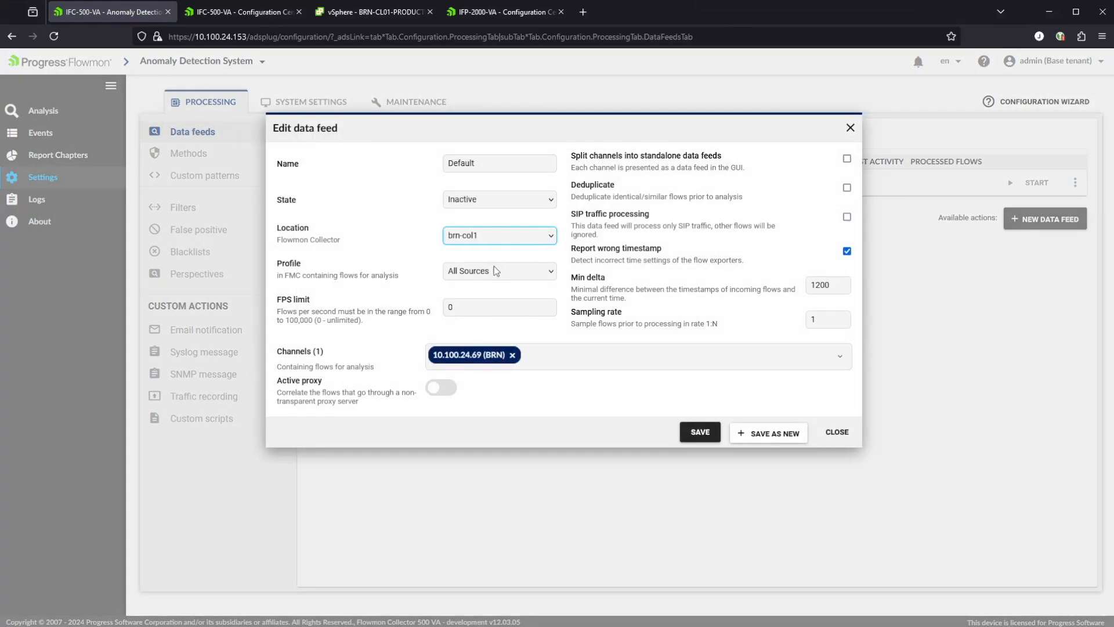
click(475, 289)
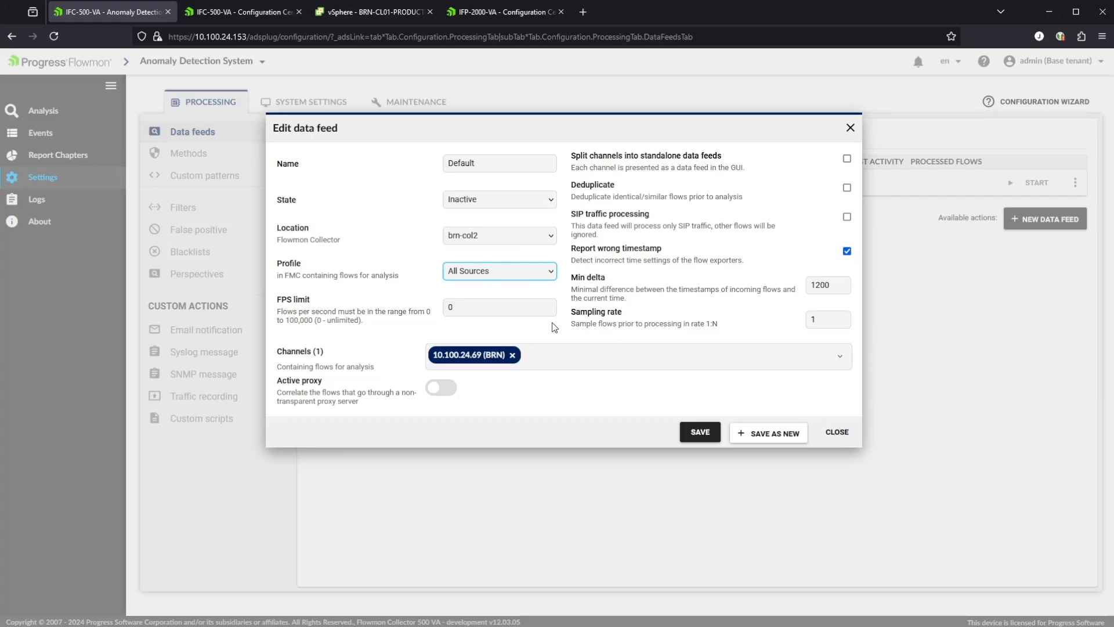
click(874, 428)
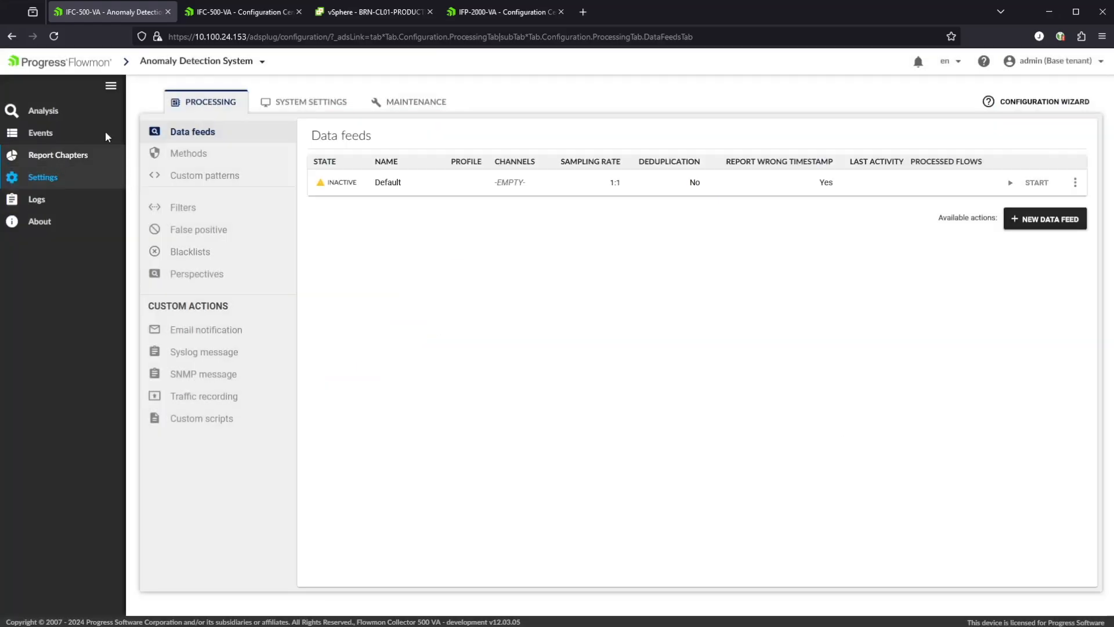
- Leave the Anomaly Detection System for the Configuration Center and open Dashboards and Reports from there
click(258, 68)
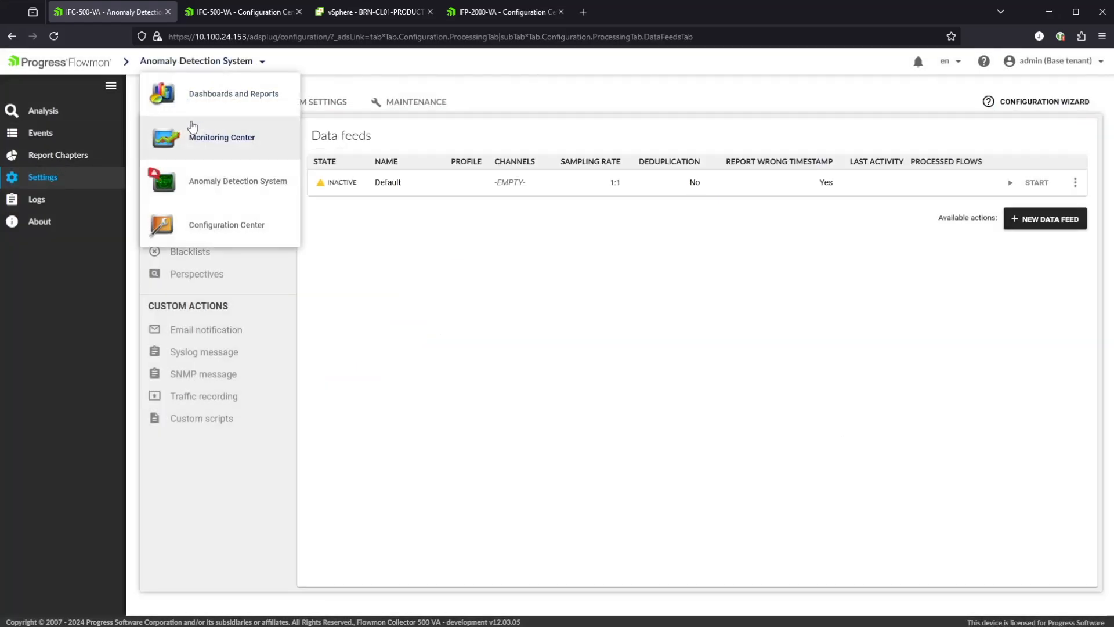
click(214, 197)
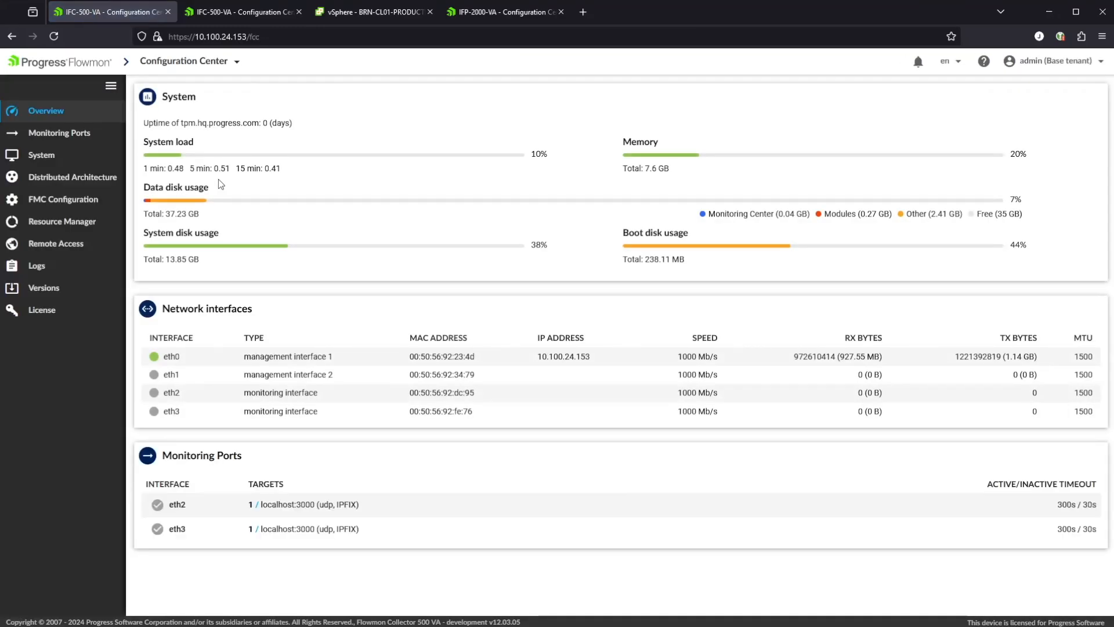
click(157, 62)
click(192, 100)
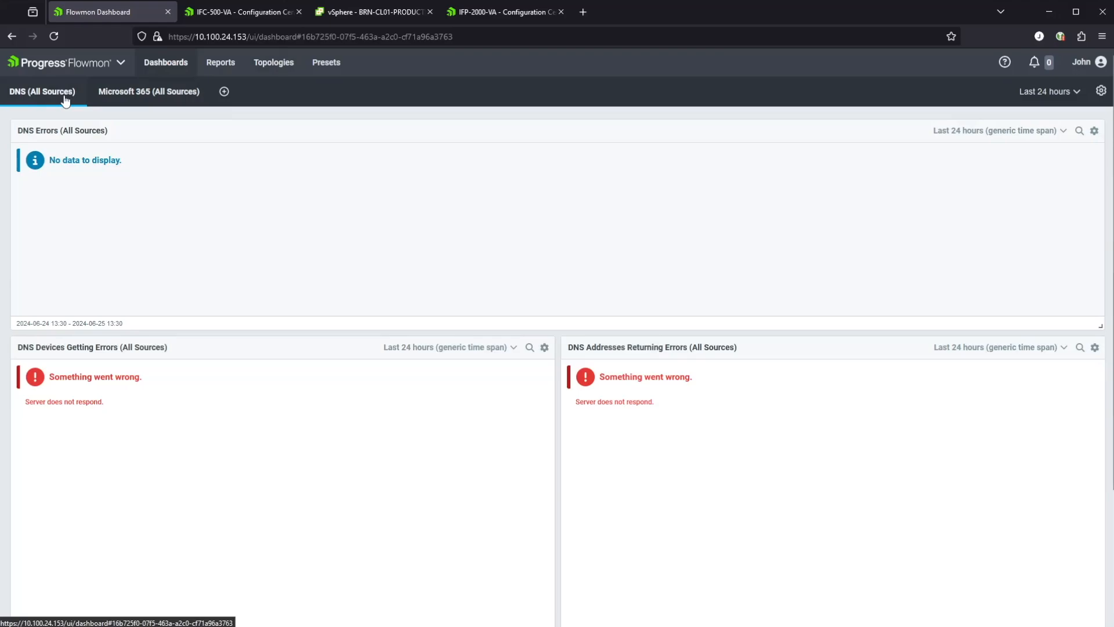
- Delete the DNS (All Sources) and Microsoft 365 (All Sources) dashboards and close the dashboard editing dialog
click(1100, 91)
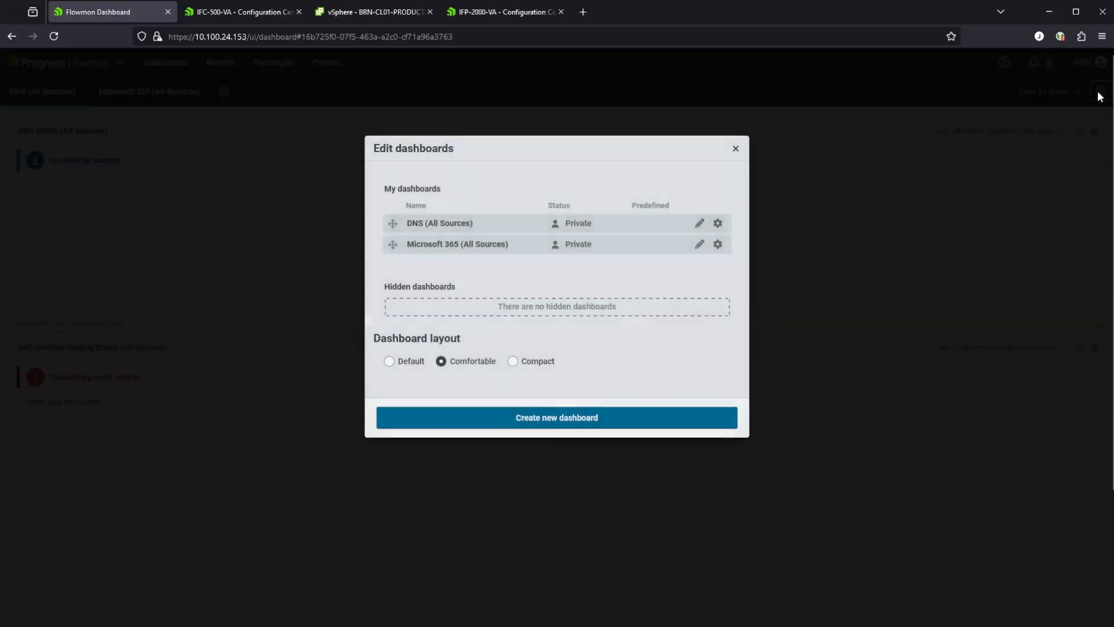
click(718, 224)
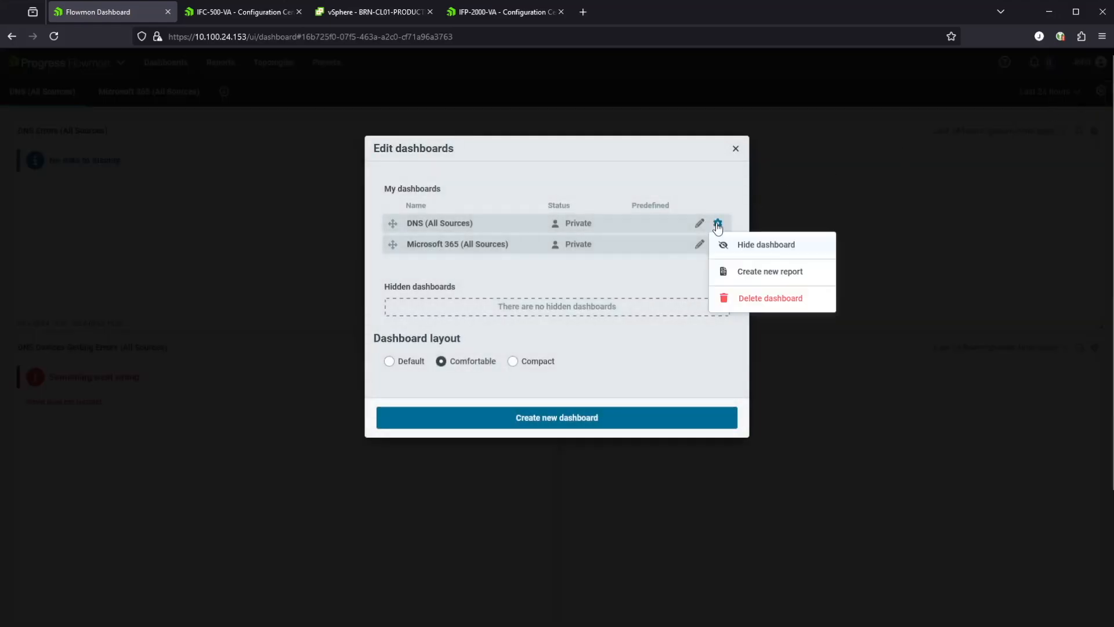
click(761, 300)
click(628, 226)
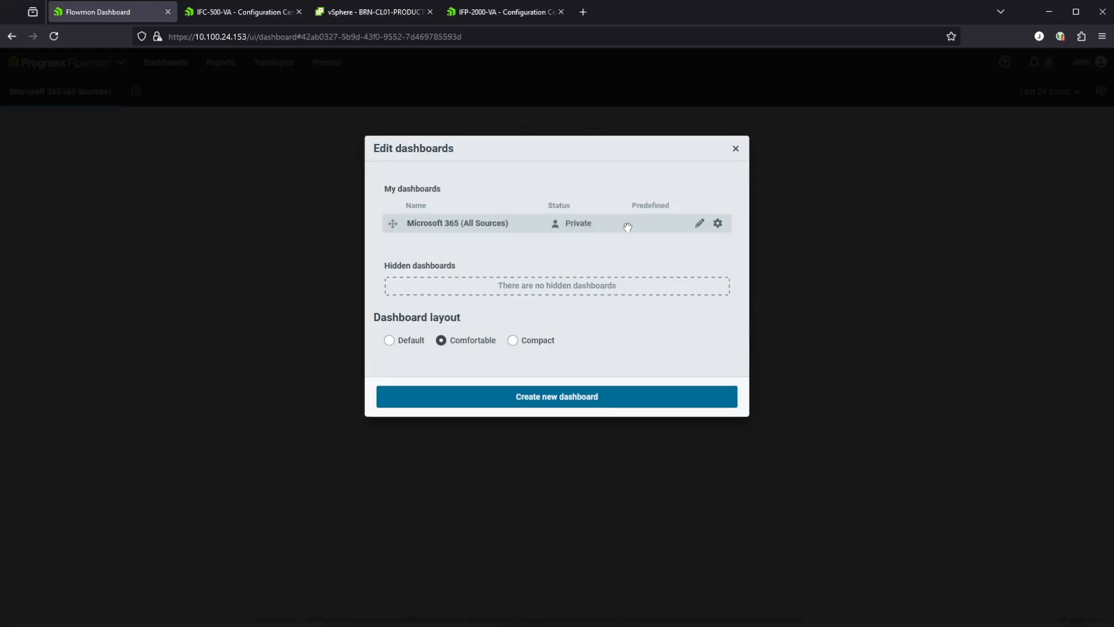
click(718, 224)
click(755, 300)
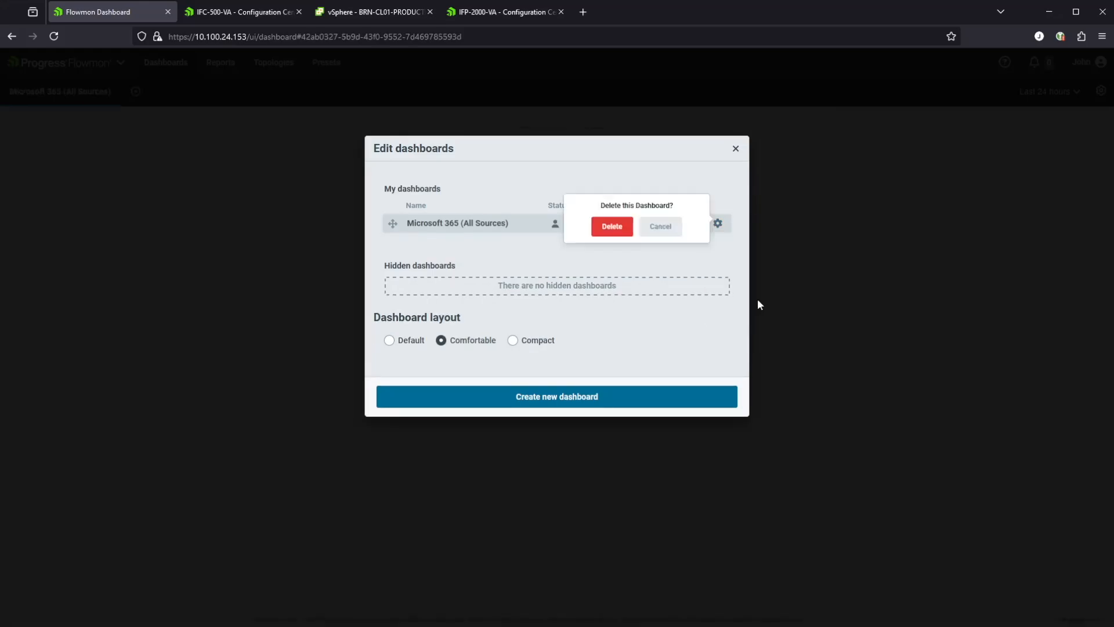
click(612, 226)
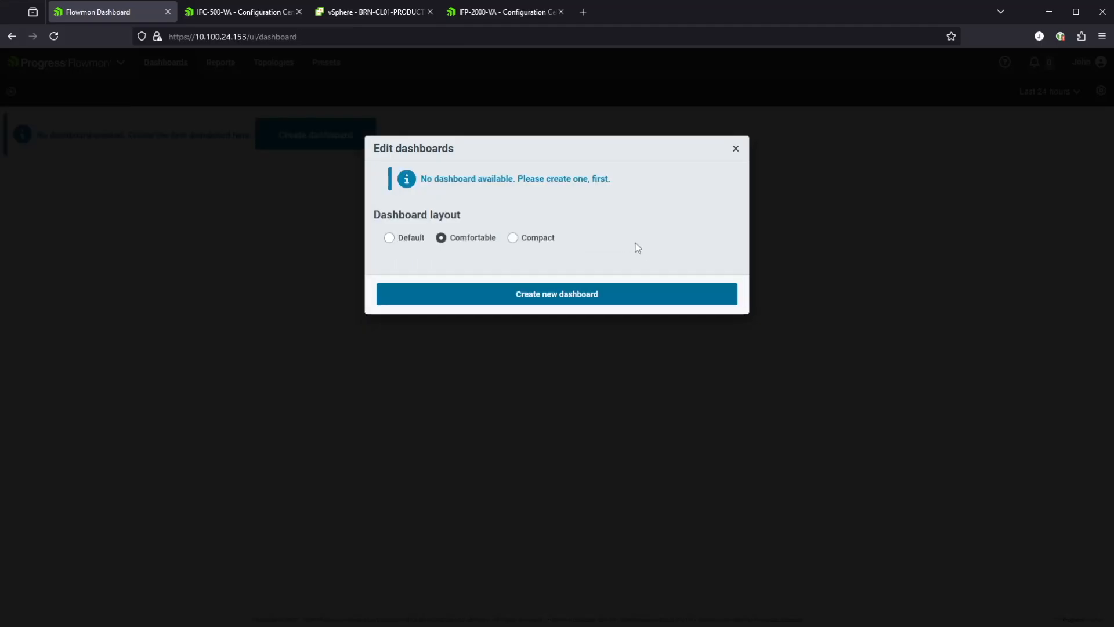
click(732, 148)
- Install the DNS preset for admin with parent profile All Sources, type Real, a 1024 MB quota, no history calculation and all content
click(326, 62)
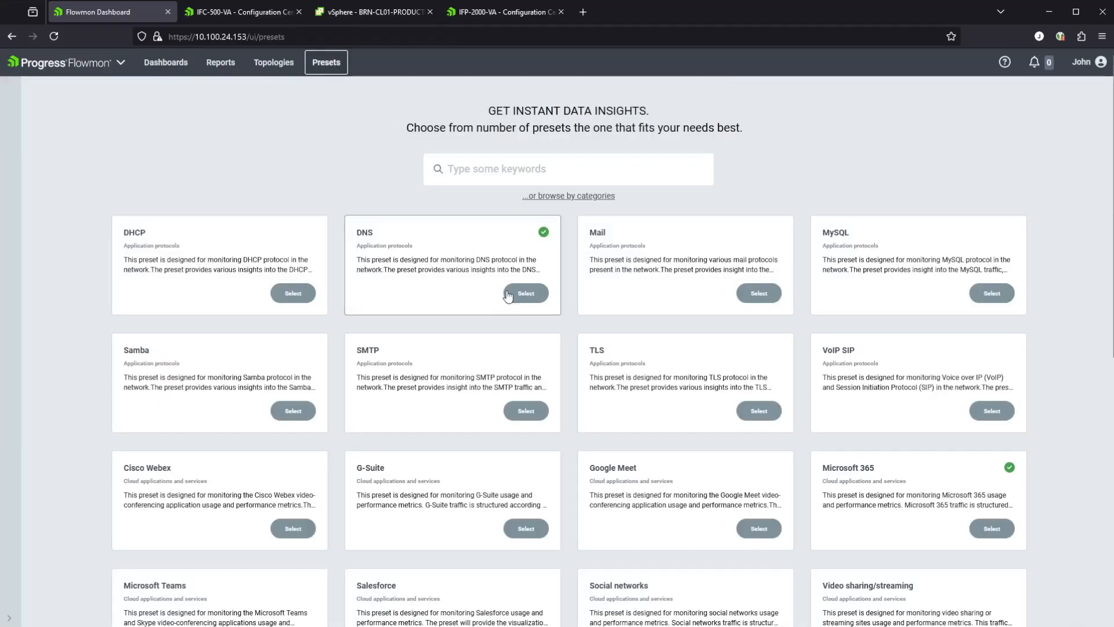
click(507, 295)
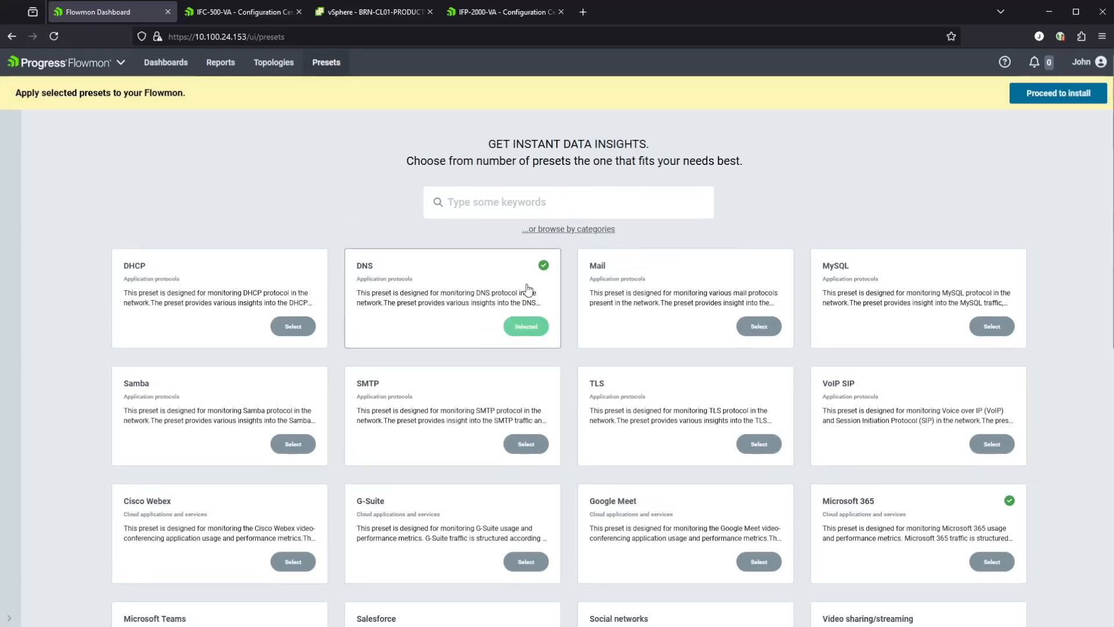
click(1043, 96)
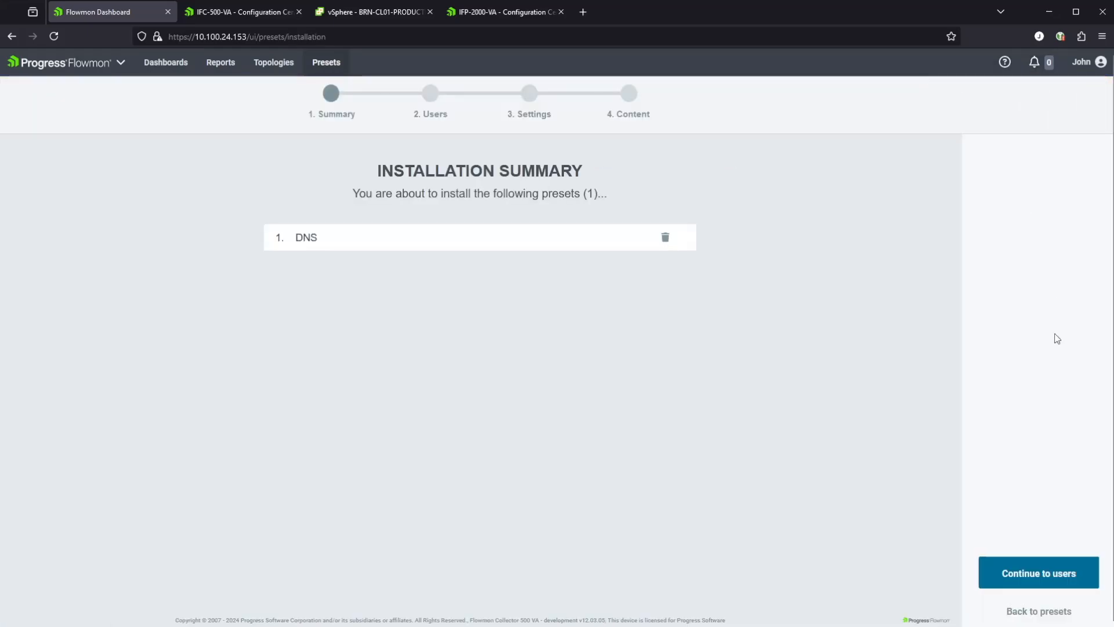
click(1014, 574)
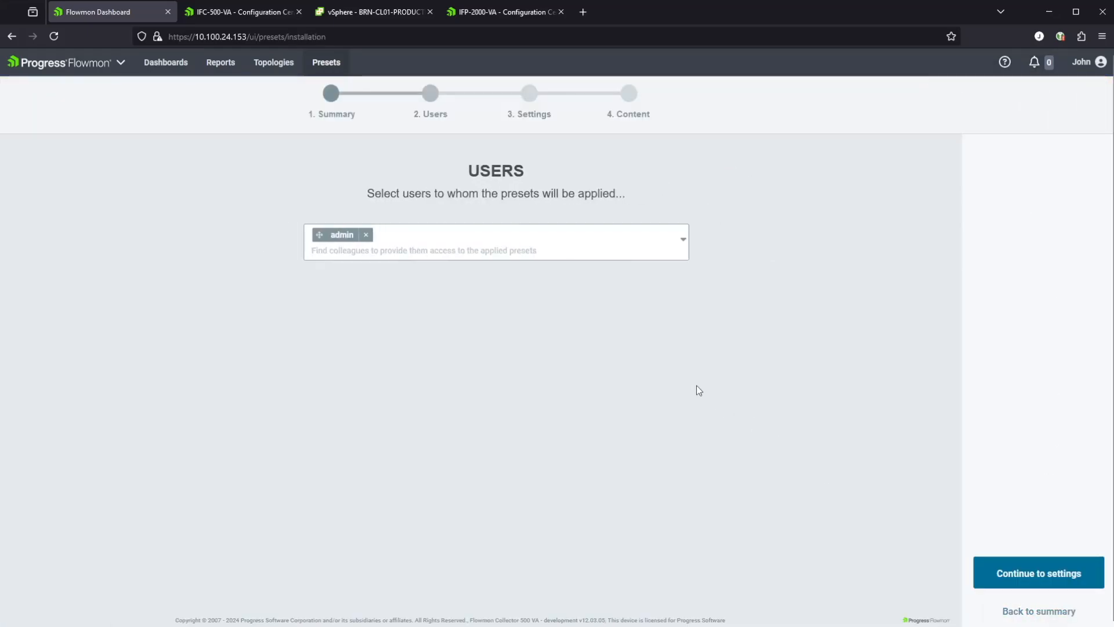
click(1036, 575)
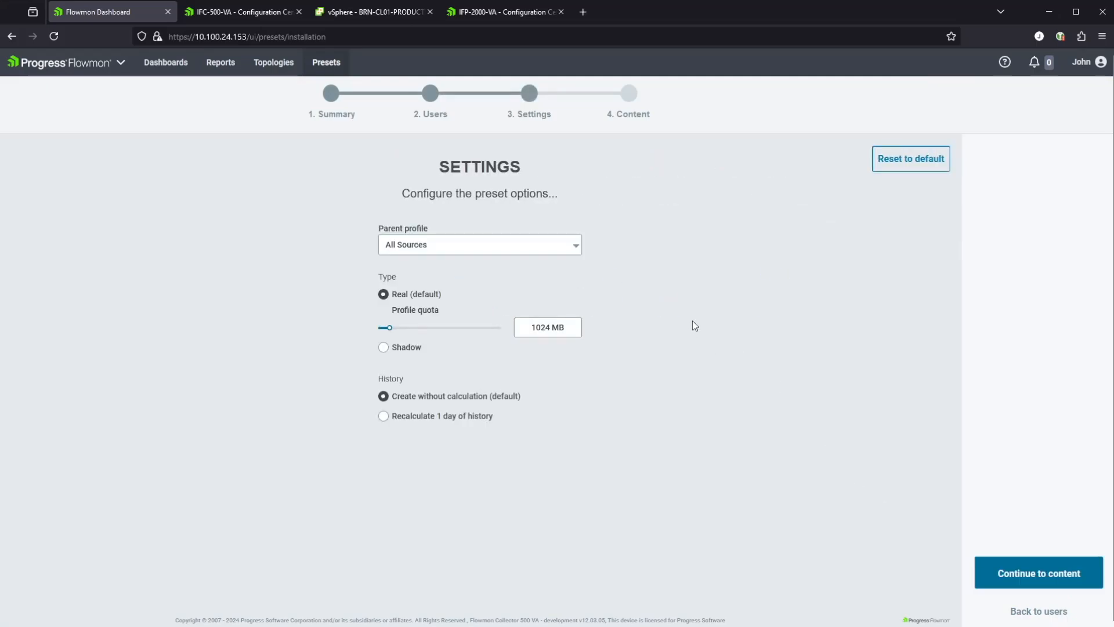
click(1046, 576)
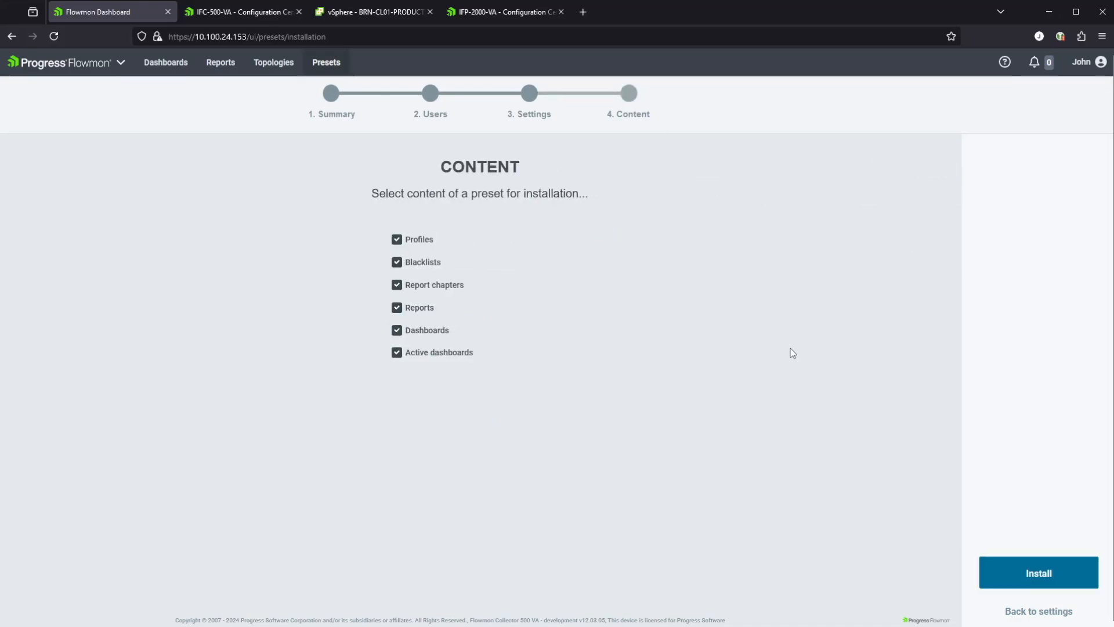
click(1027, 563)
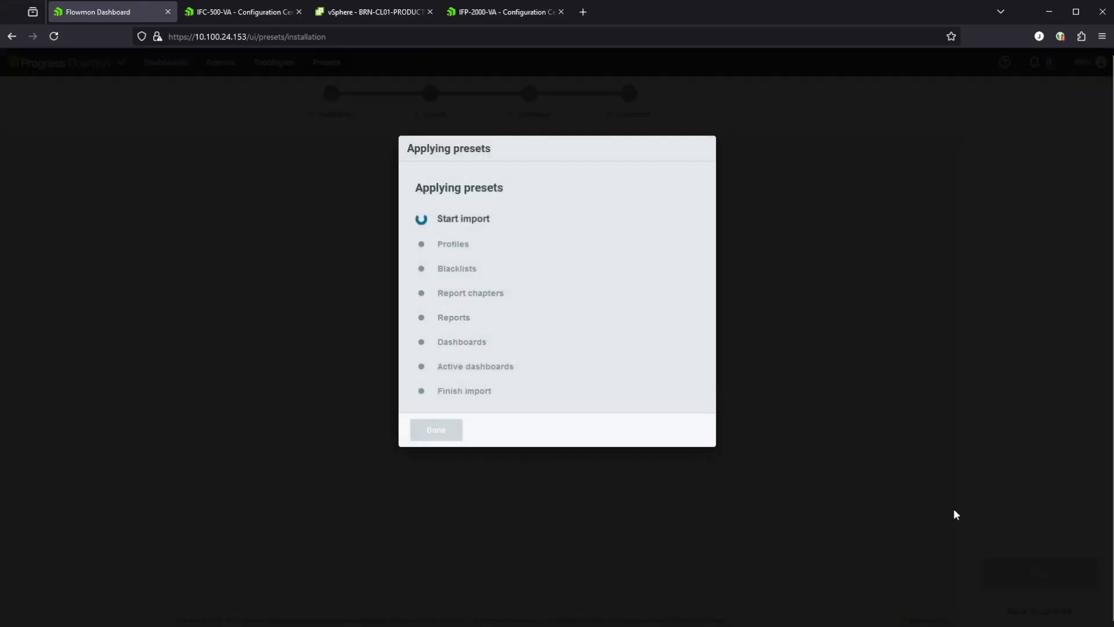
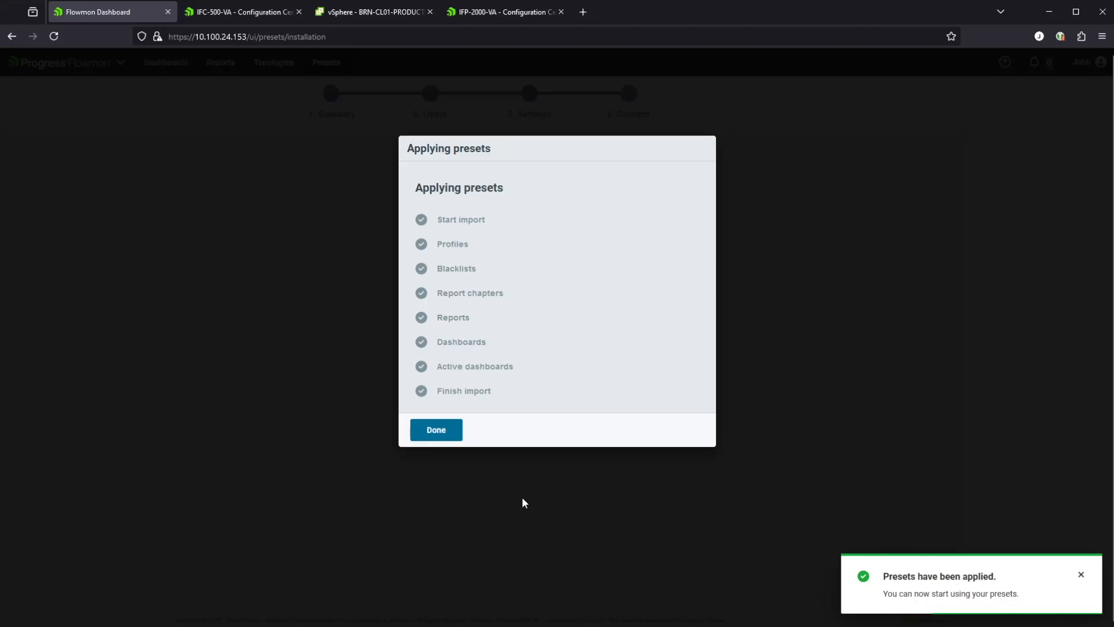
click(444, 435)
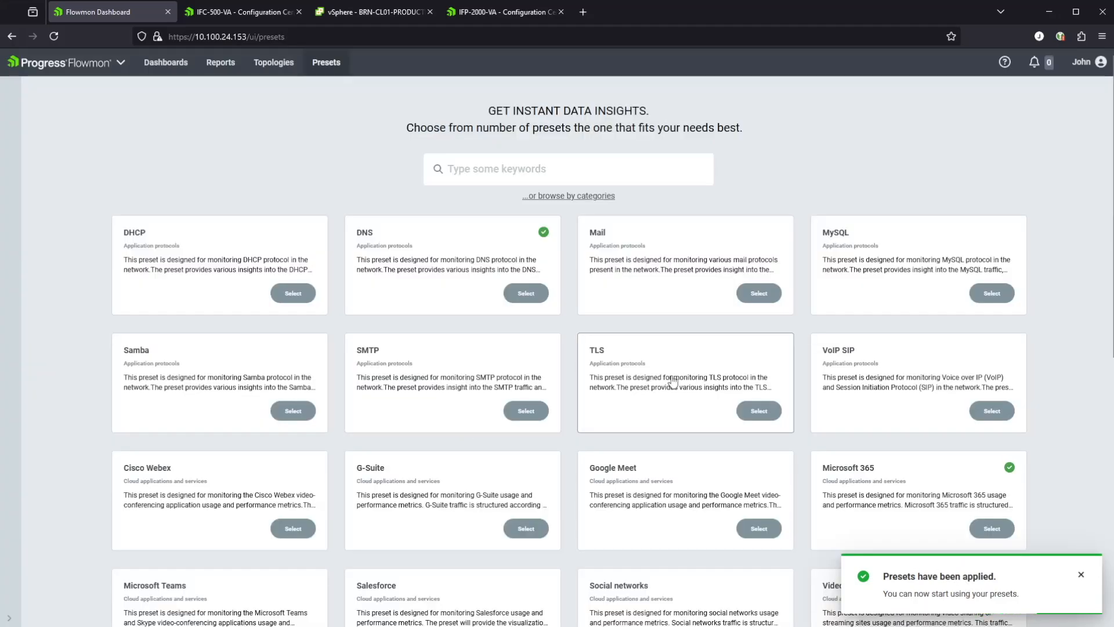
- Install the Traffic + NPM preset with parent profile All Sources and all of its content
scroll(667, 380, down, 5)
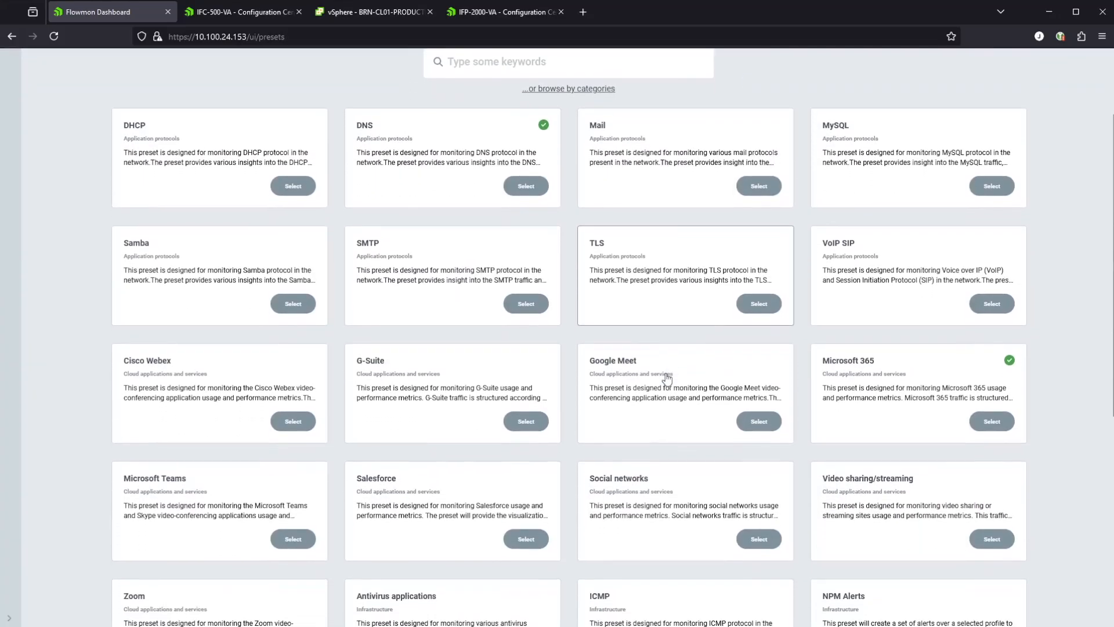
scroll(666, 379, down, 8)
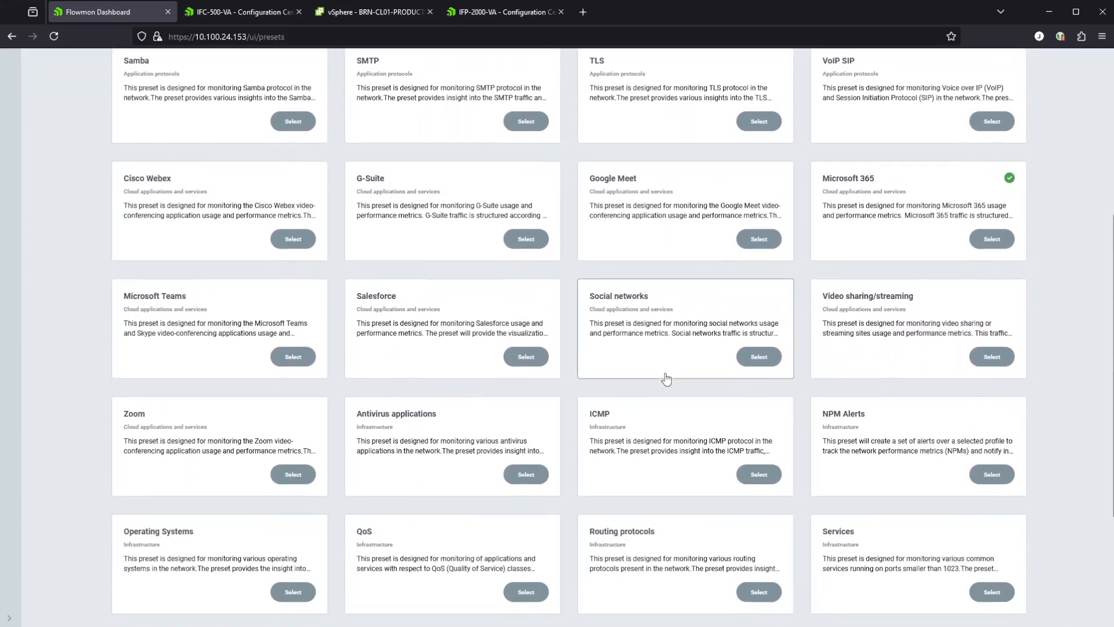
scroll(666, 379, down, 3)
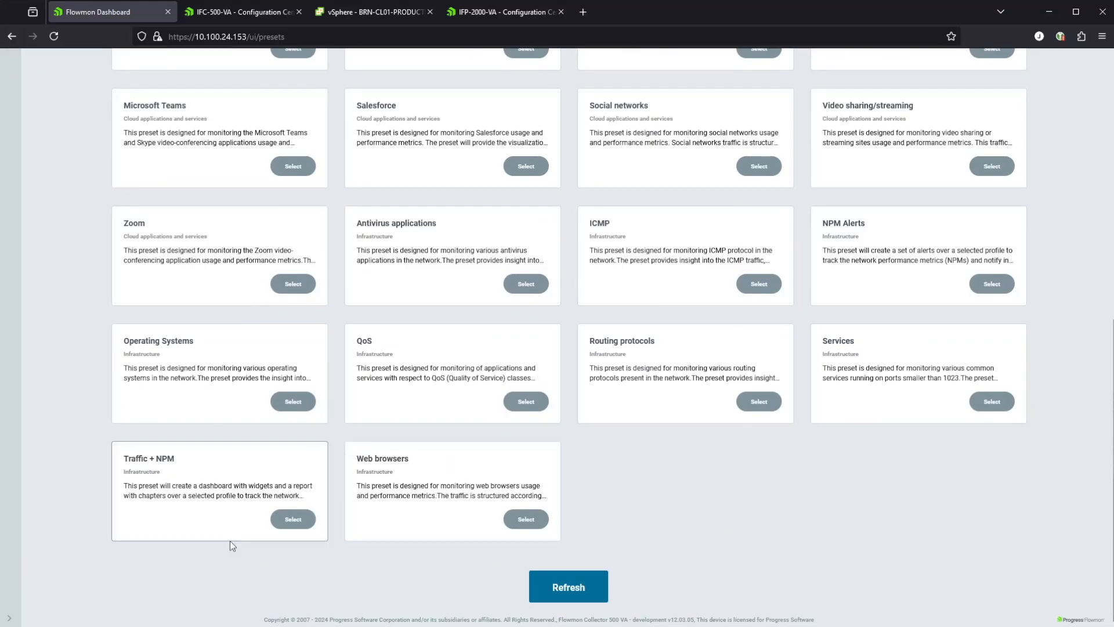
click(298, 525)
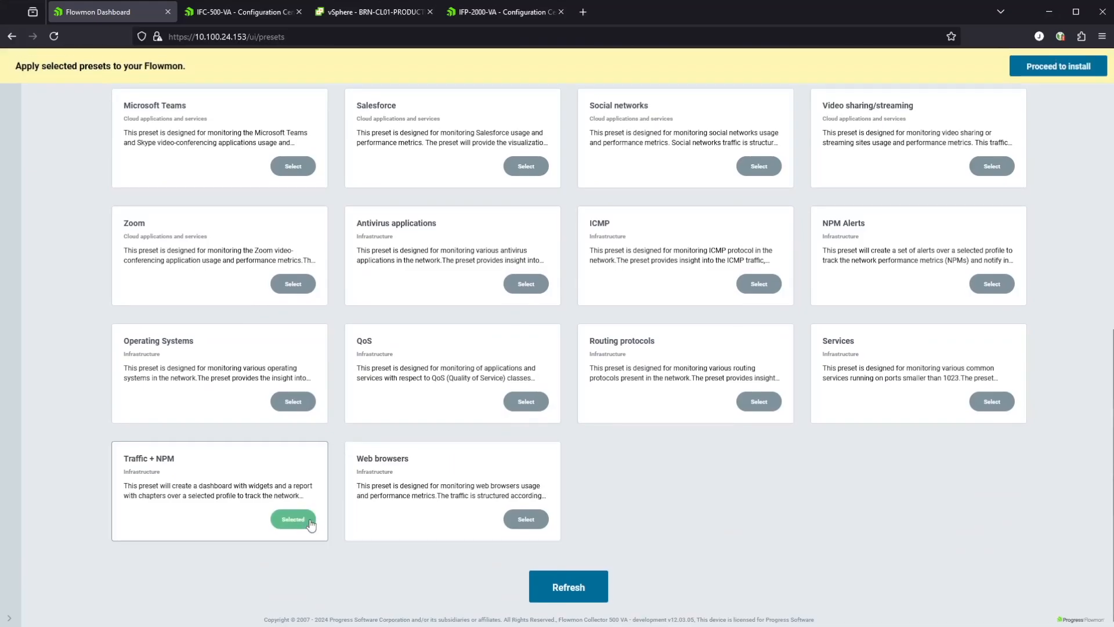
click(1068, 73)
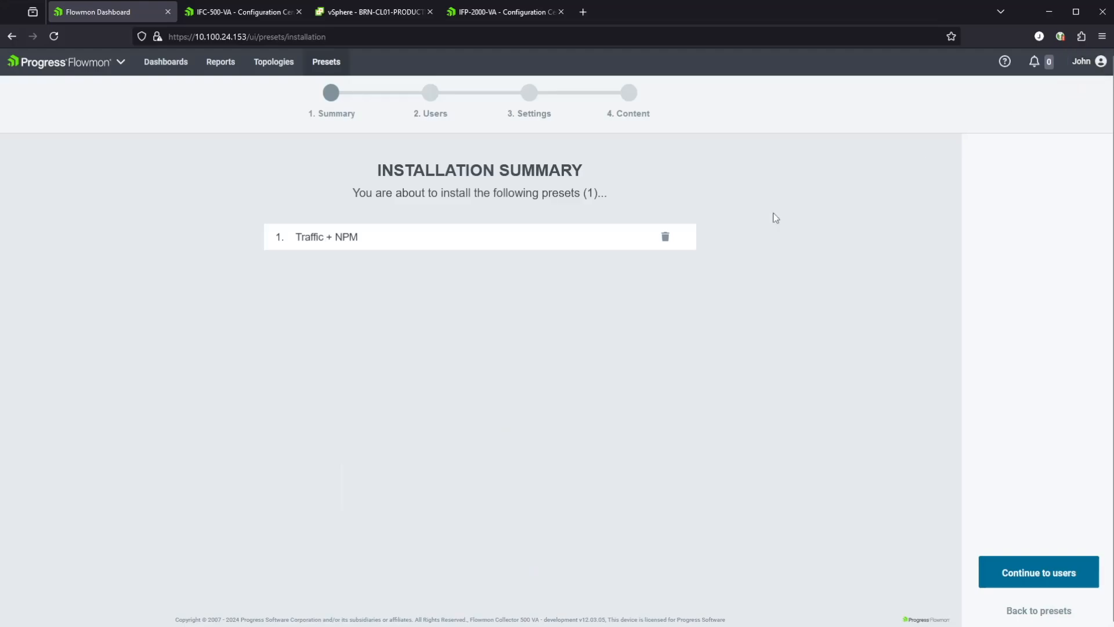
click(1044, 580)
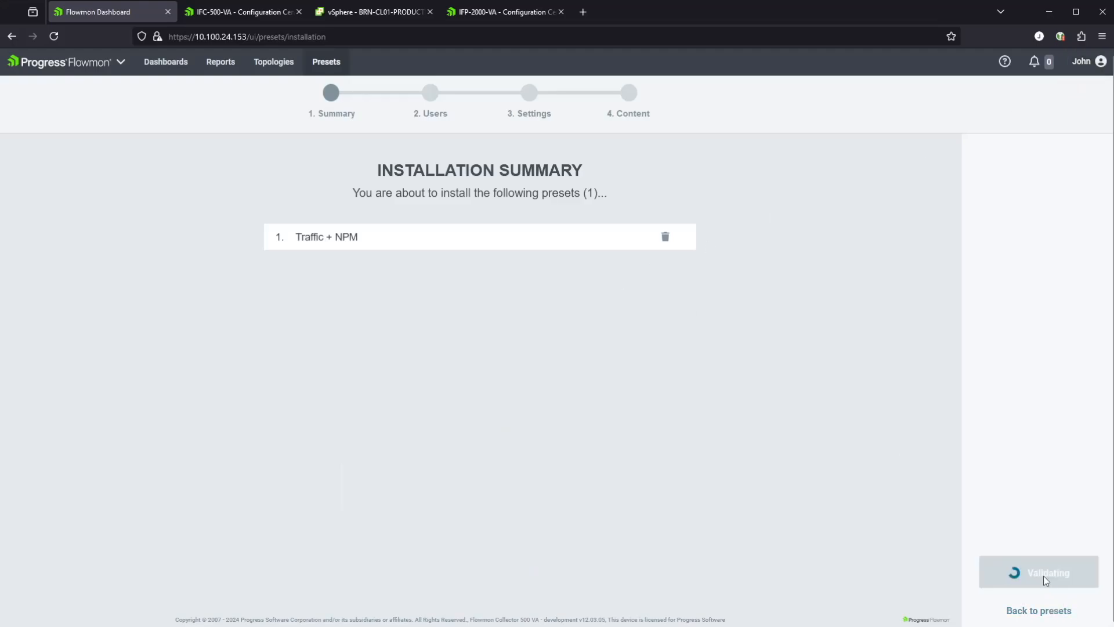
click(1045, 581)
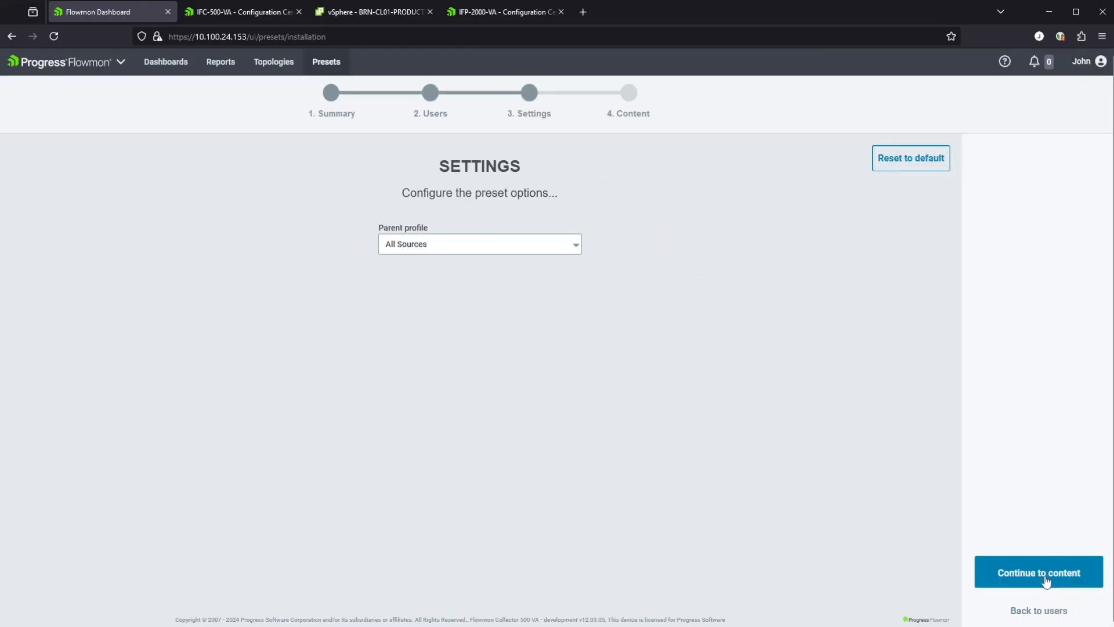
click(1045, 580)
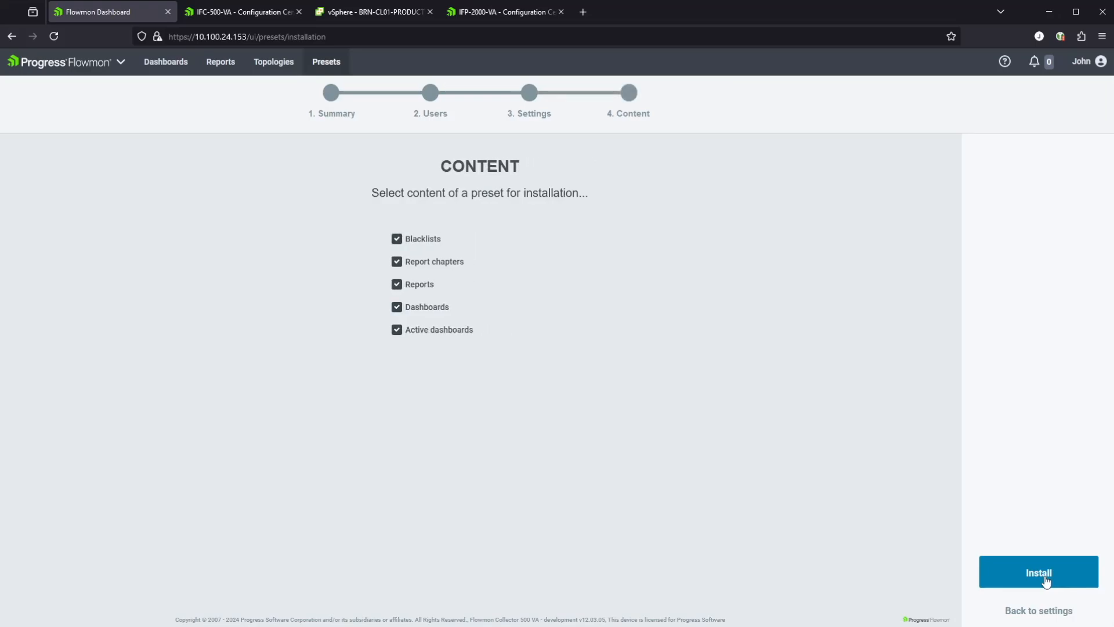
click(1044, 580)
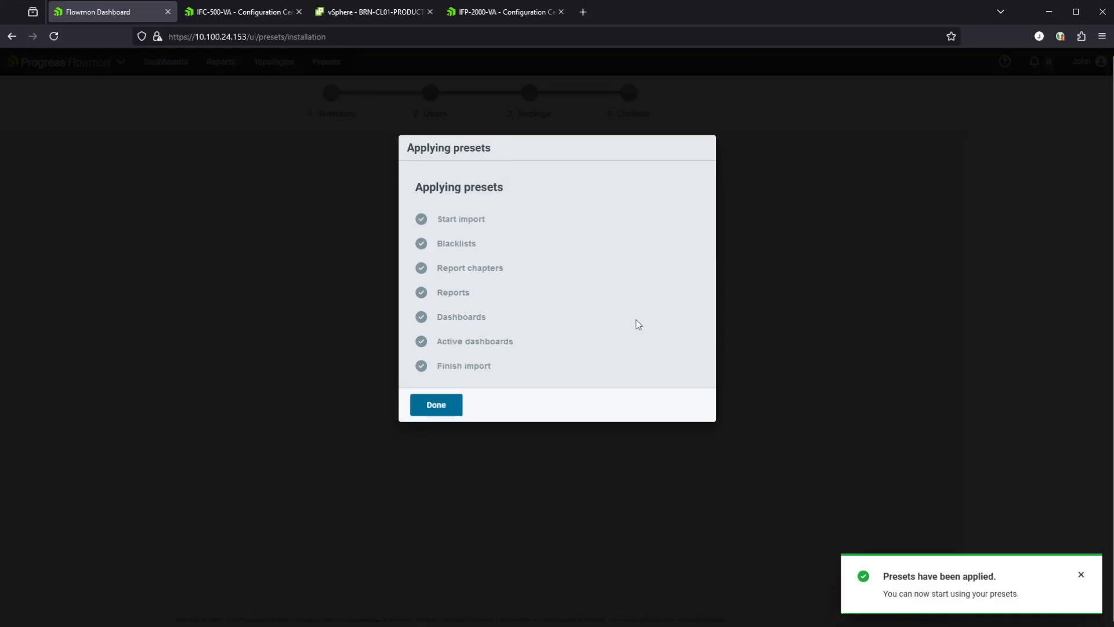
click(444, 407)
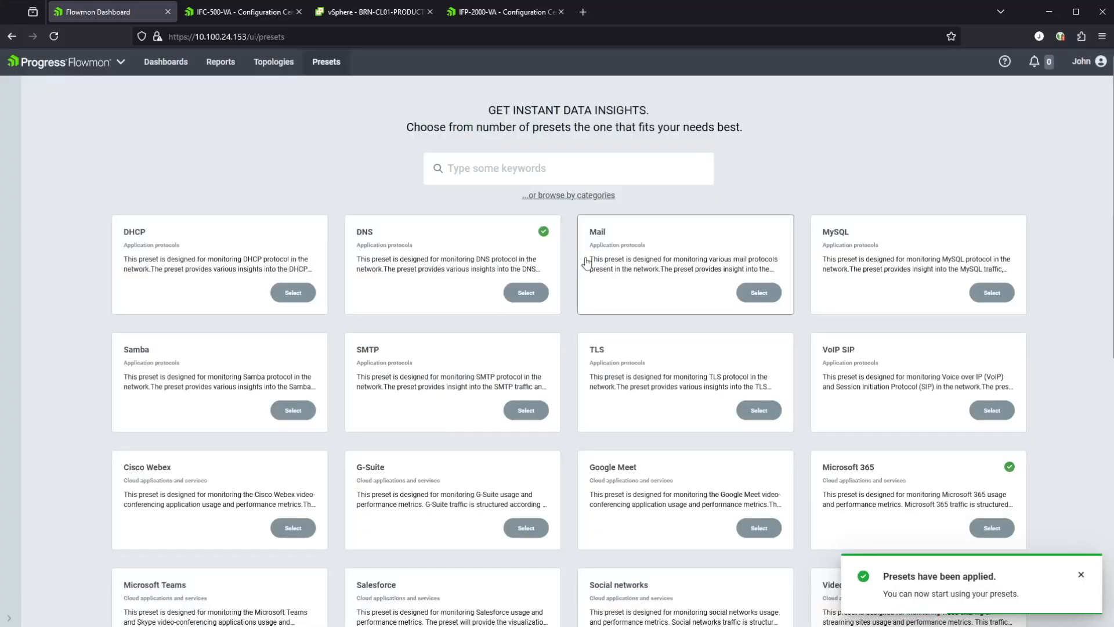
- Return to the dashboards and review the widgets of the DNS (All Sources) and Traffic + NPM (All Sources) dashboards
click(155, 69)
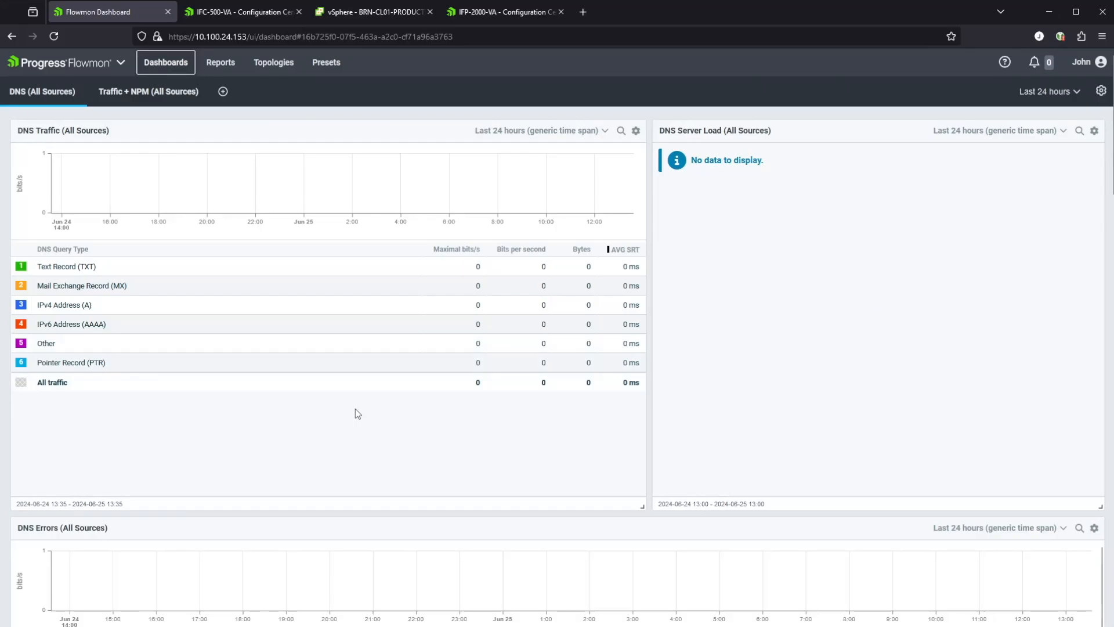
scroll(333, 415, down, 8)
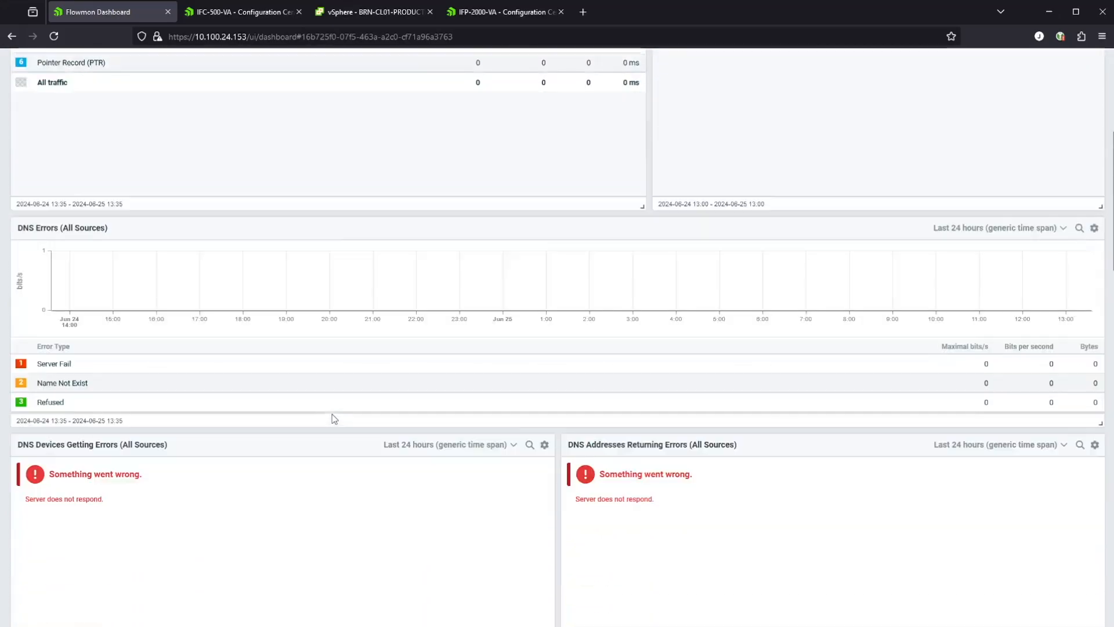
scroll(334, 418, down, 5)
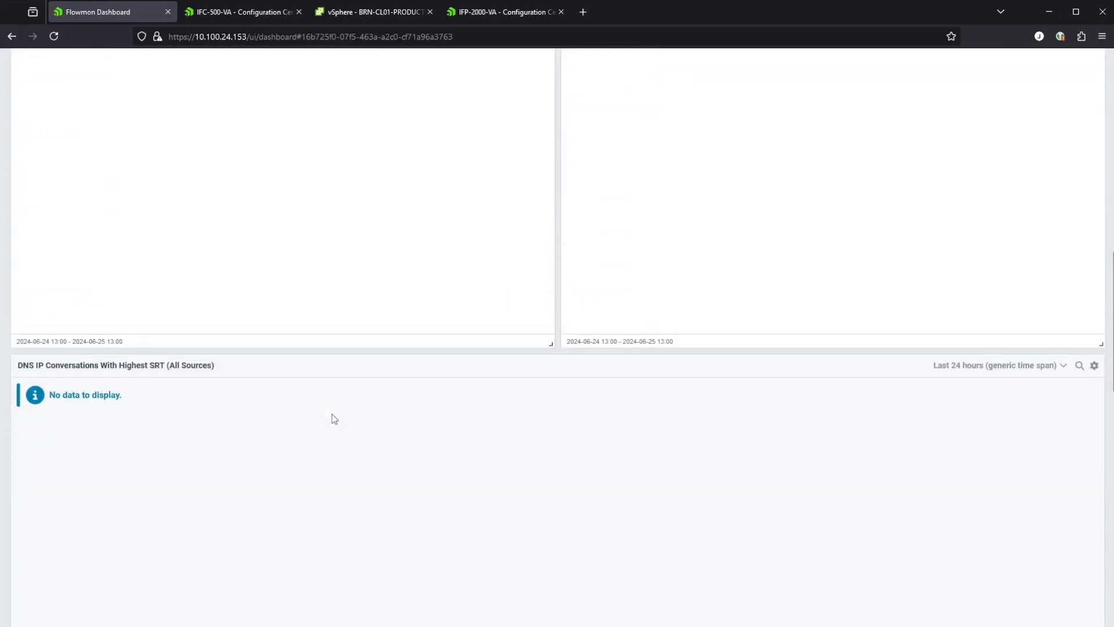
scroll(331, 413, up, 13)
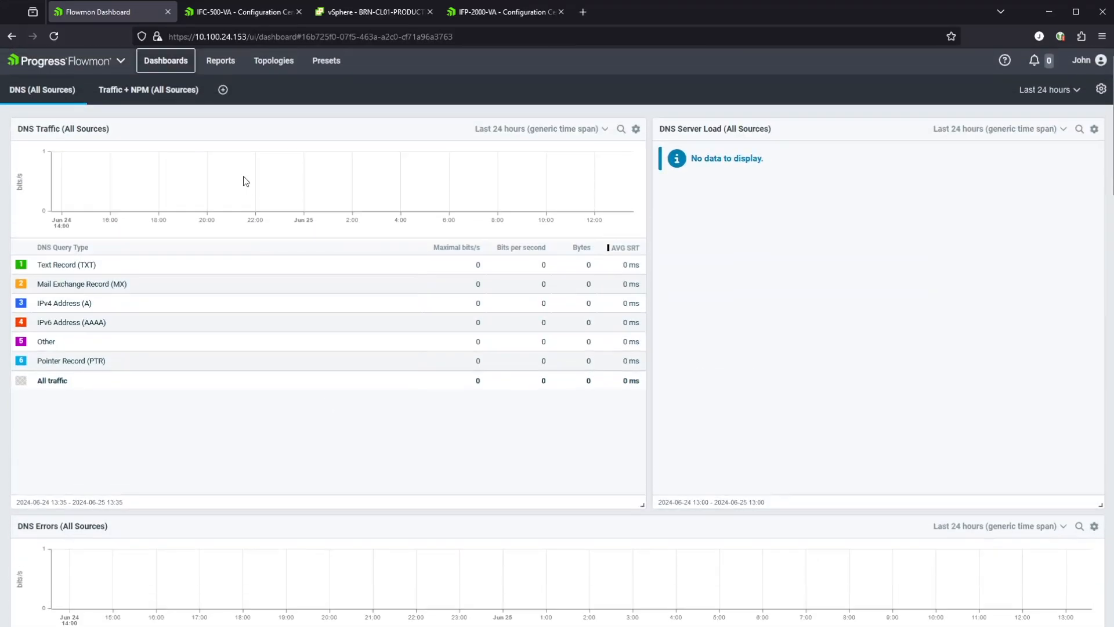
click(143, 96)
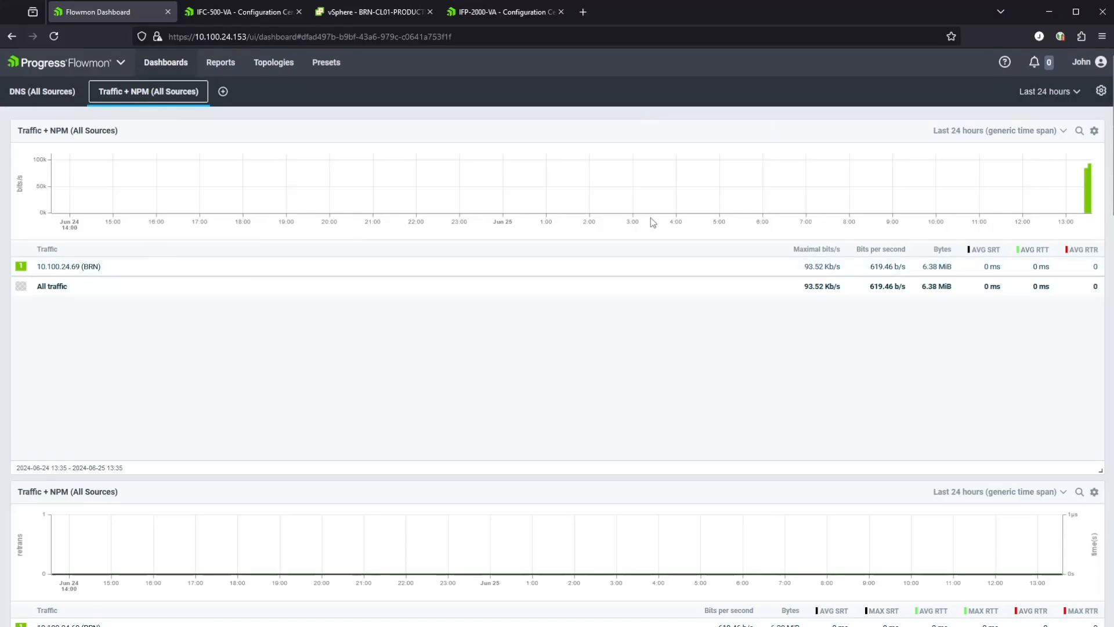
scroll(641, 227, down, 2)
scroll(638, 229, down, 2)
scroll(636, 231, up, 4)
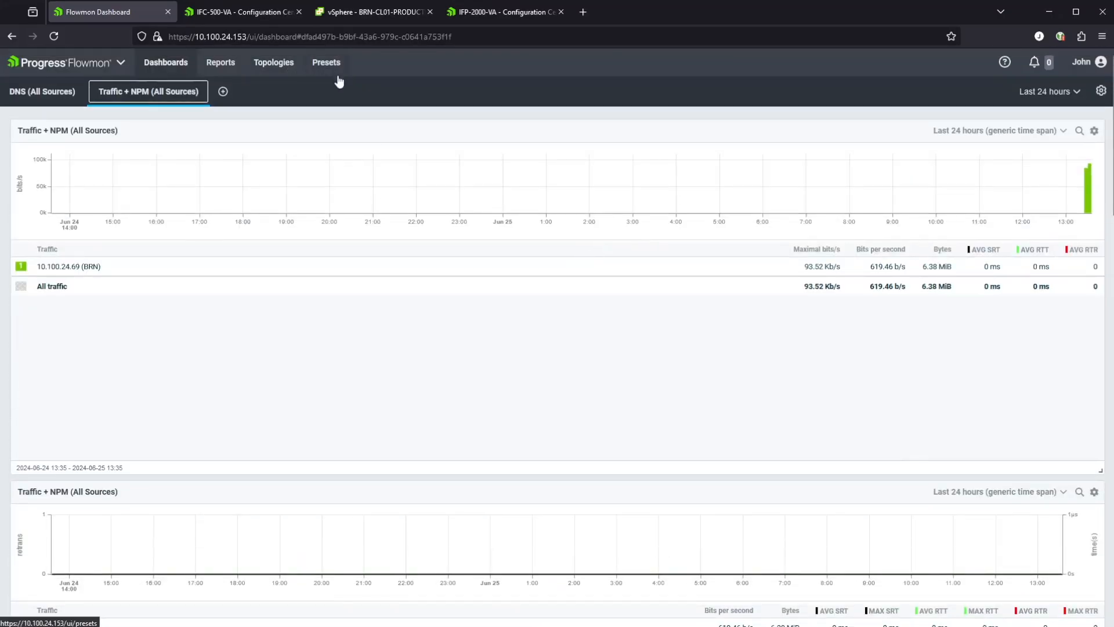
- Check the maximal source group size of the All Sources profile in the Monitoring Center, leaving the profile unedited
click(106, 72)
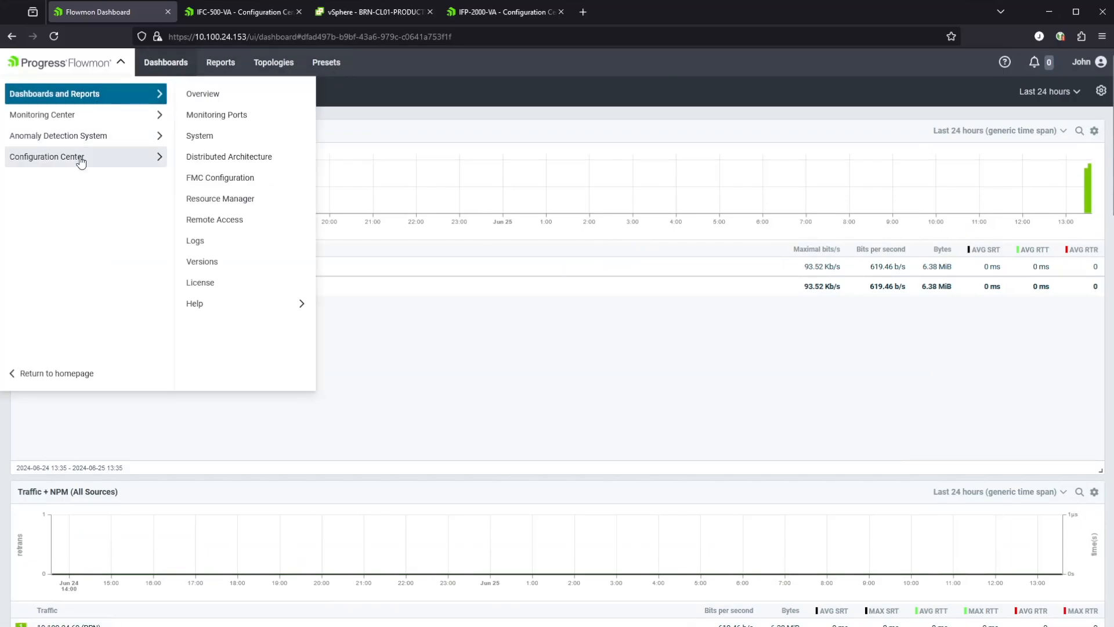
mouse_move(79, 114)
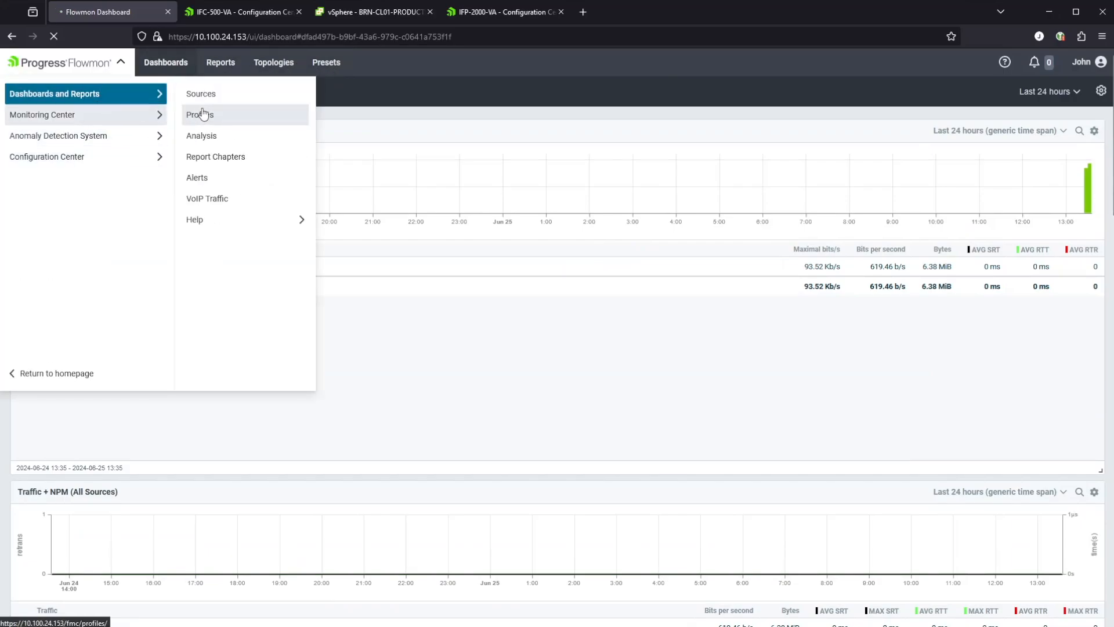
click(203, 114)
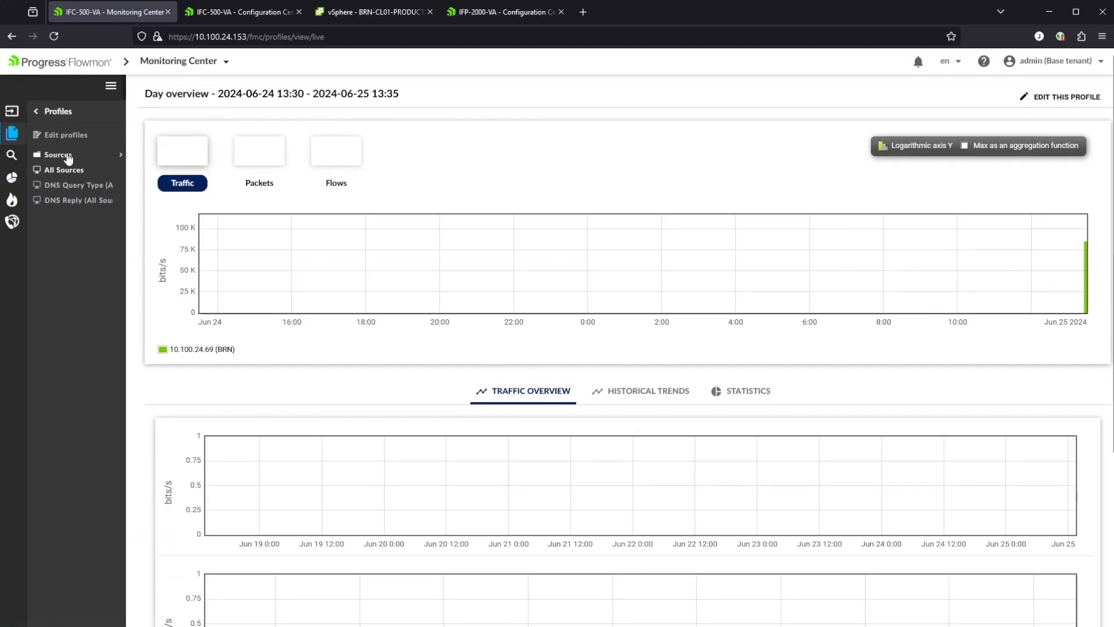
click(1060, 97)
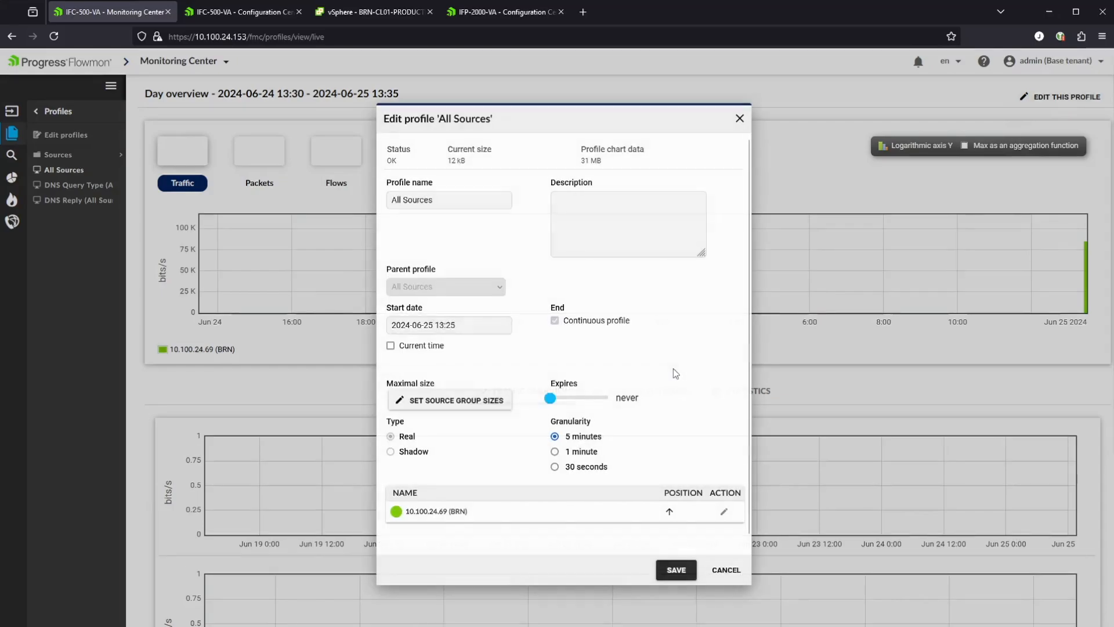
click(485, 399)
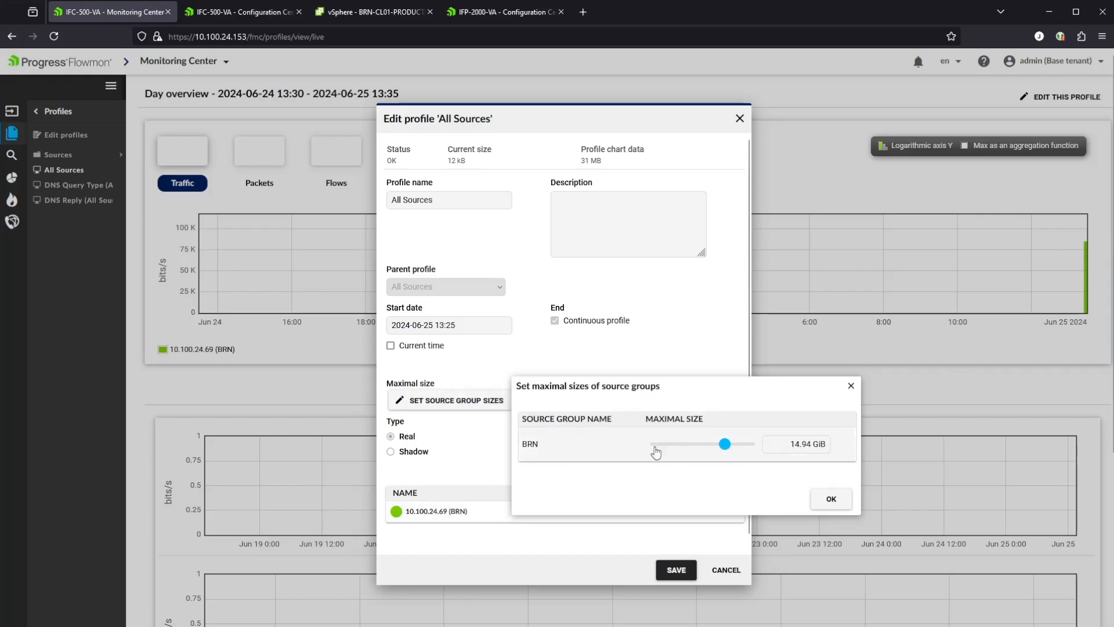
click(850, 386)
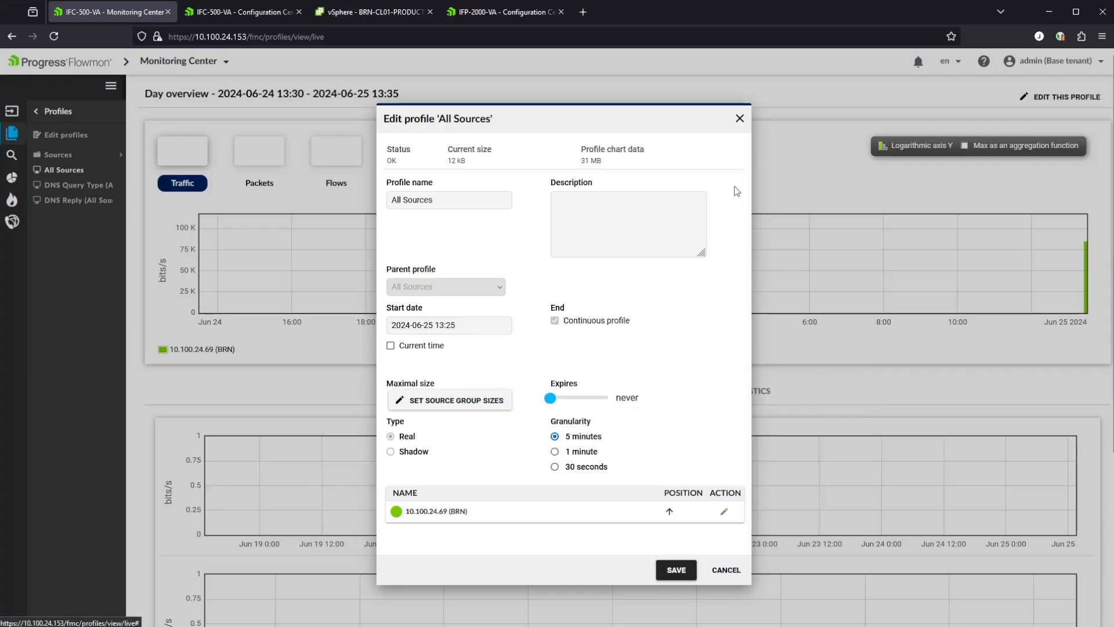
click(739, 119)
- Set the BRN source group's maximal size to about 649 MiB for the DNS Query Type (All Sources) profile and save it
click(58, 190)
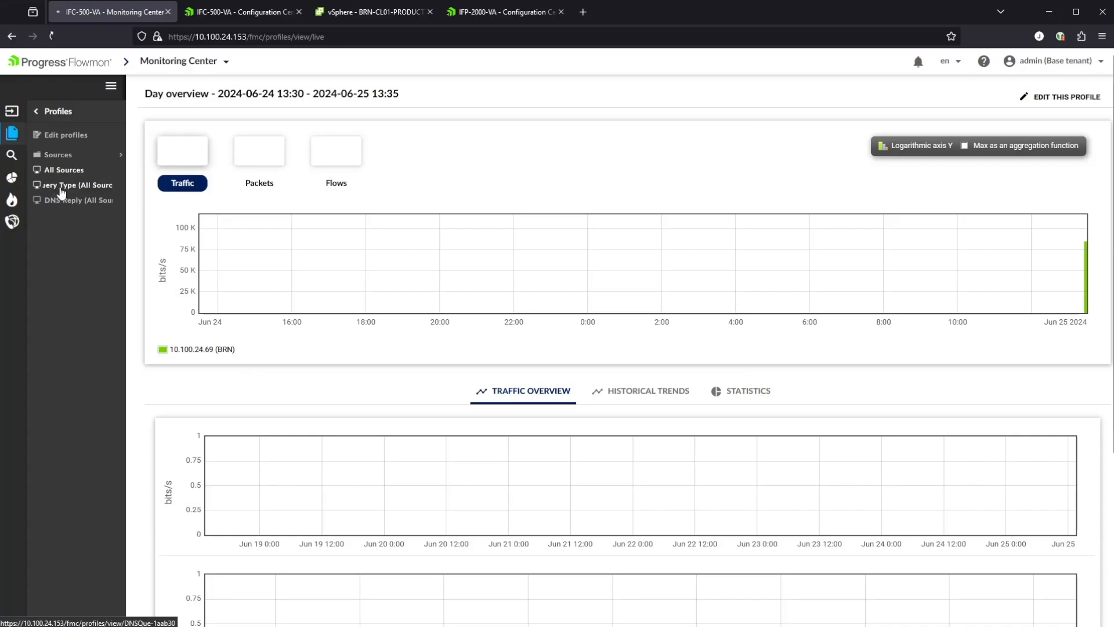
click(1069, 98)
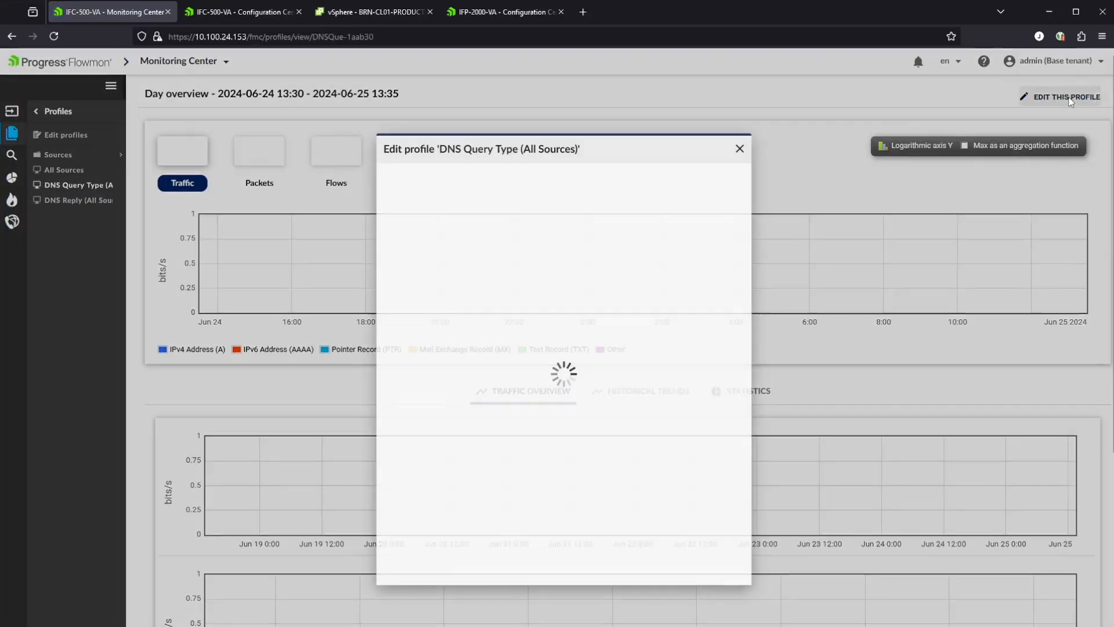
click(471, 409)
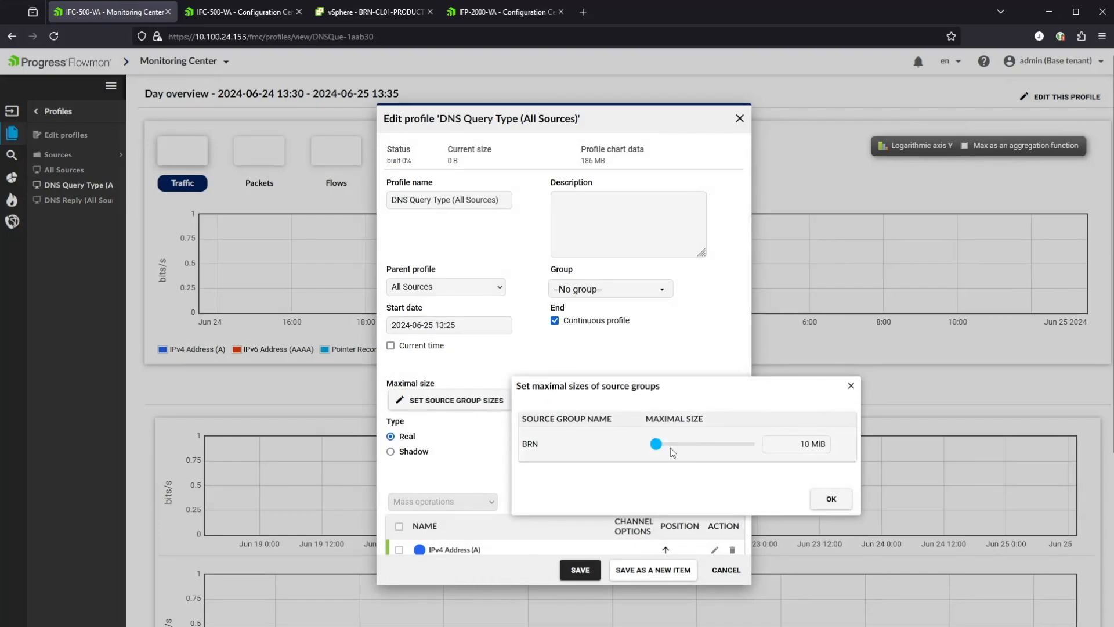
drag(657, 444, 667, 443)
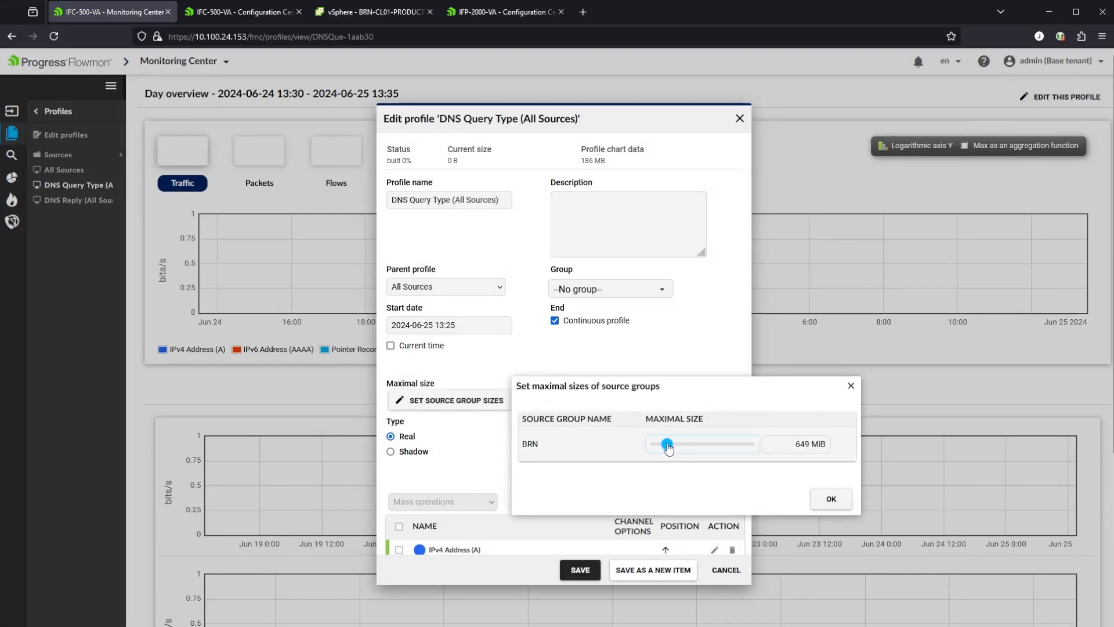
click(832, 499)
click(586, 571)
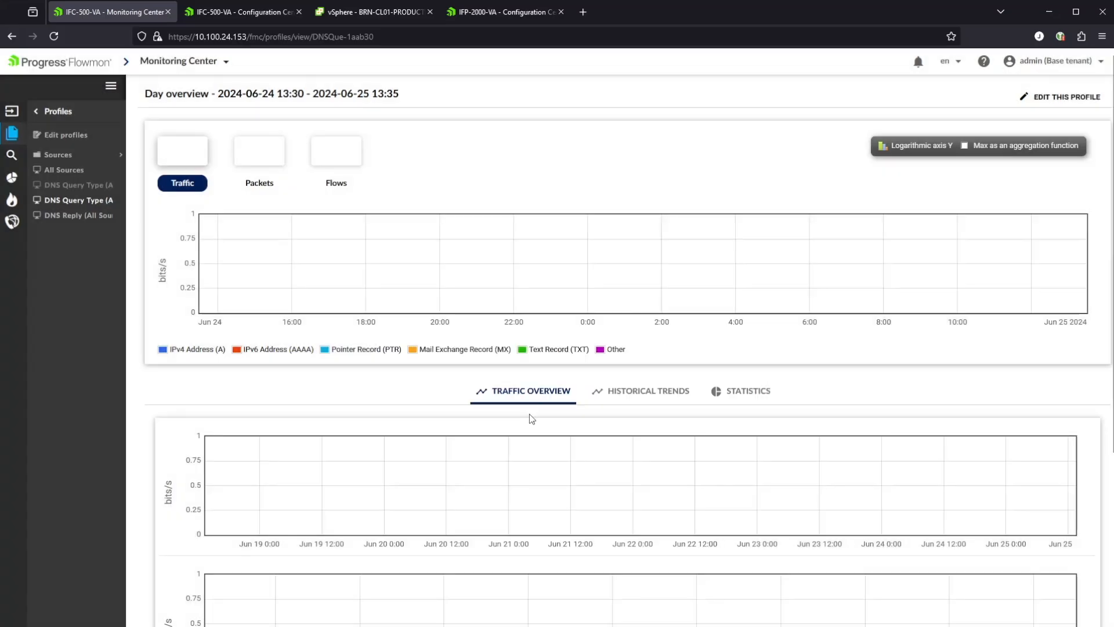
- Open the DNS Reply (All Sources) profile for editing and save it
click(81, 216)
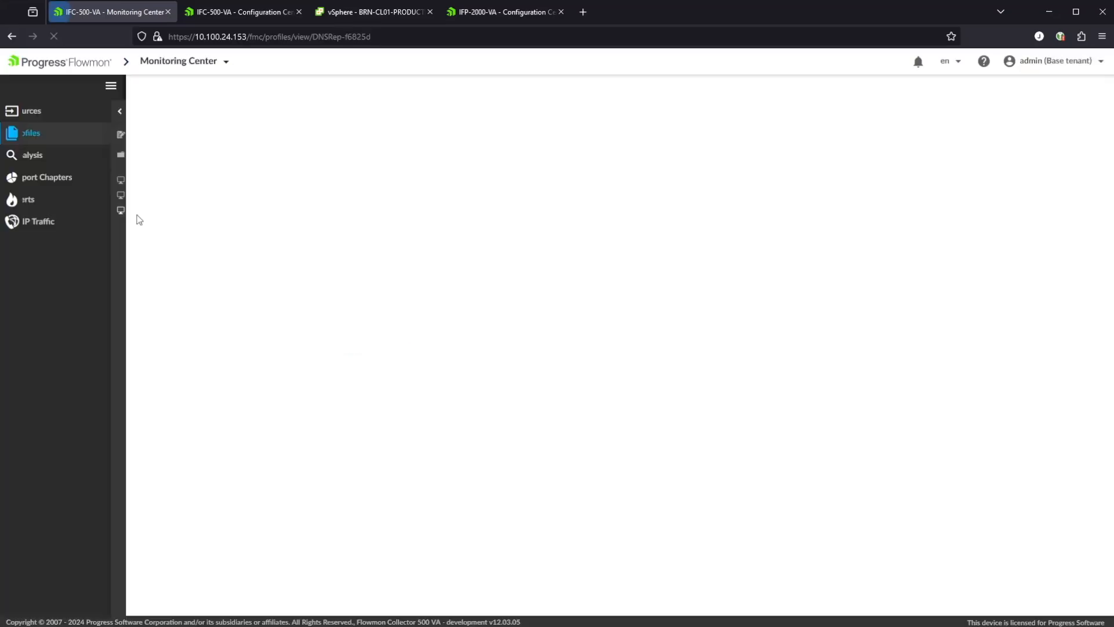
click(1069, 103)
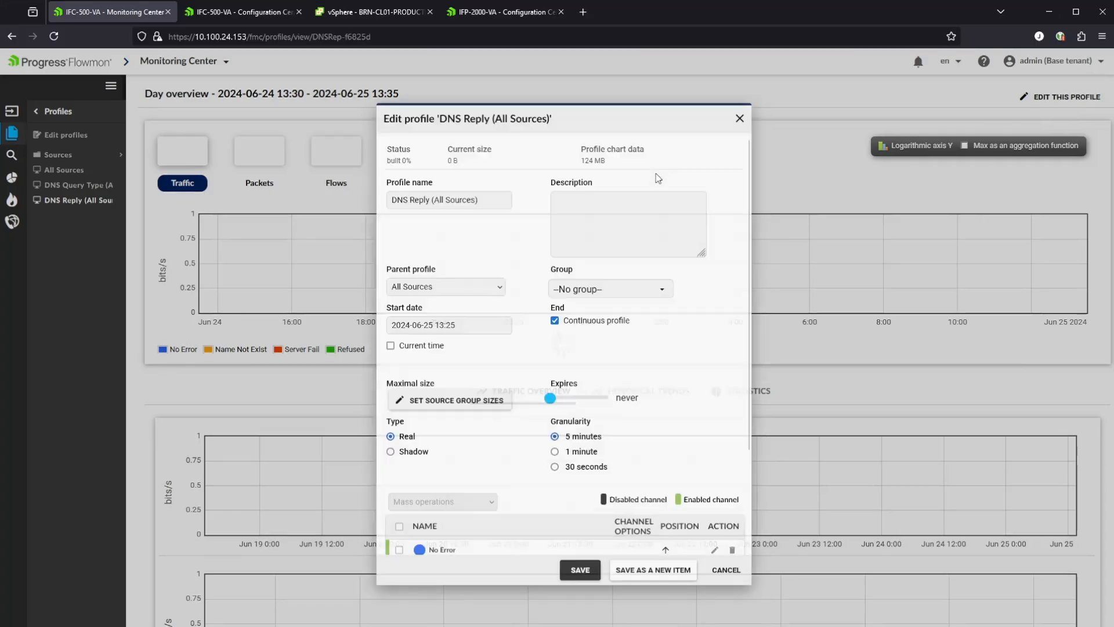
click(571, 572)
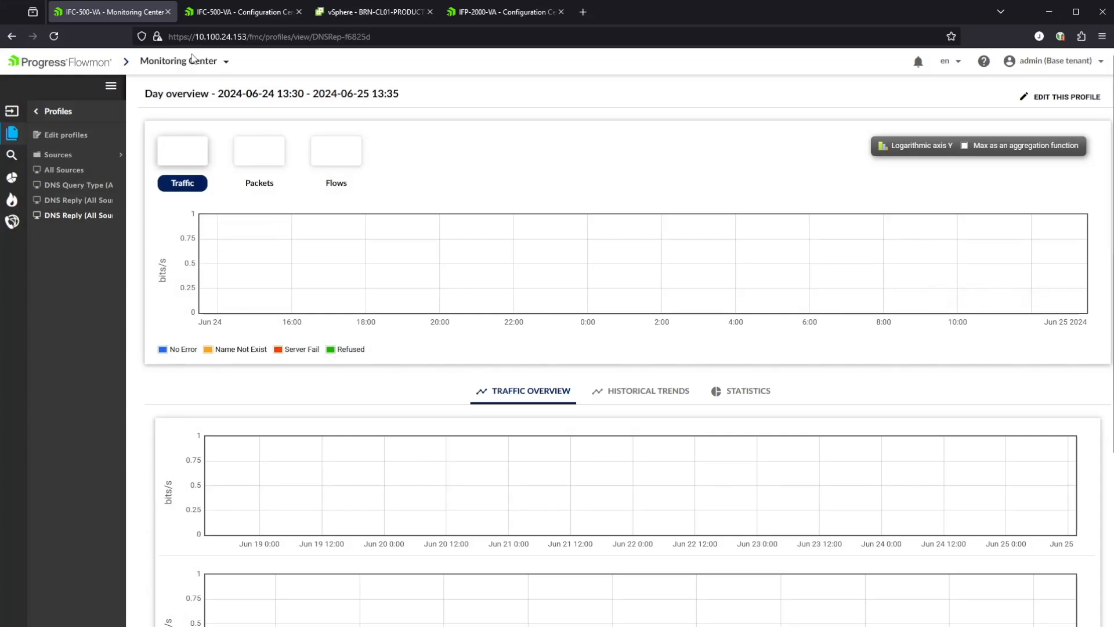
- In the Anomaly Detection System, set the Default data feed's profile to DNS Query Type (All Sources) and its state to Active, and save
click(210, 62)
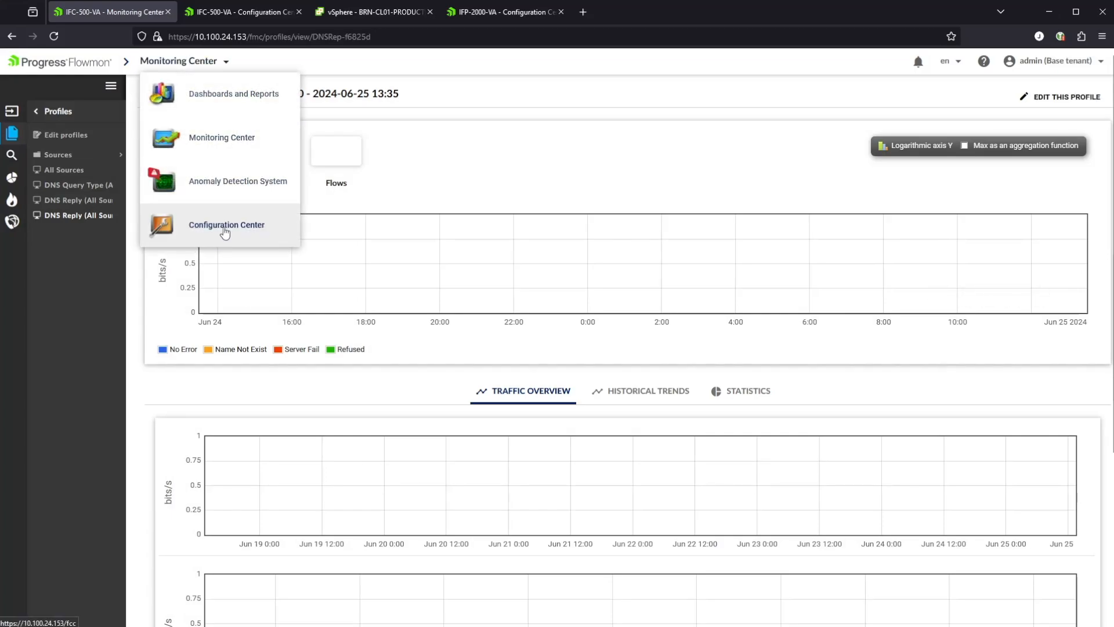
click(226, 206)
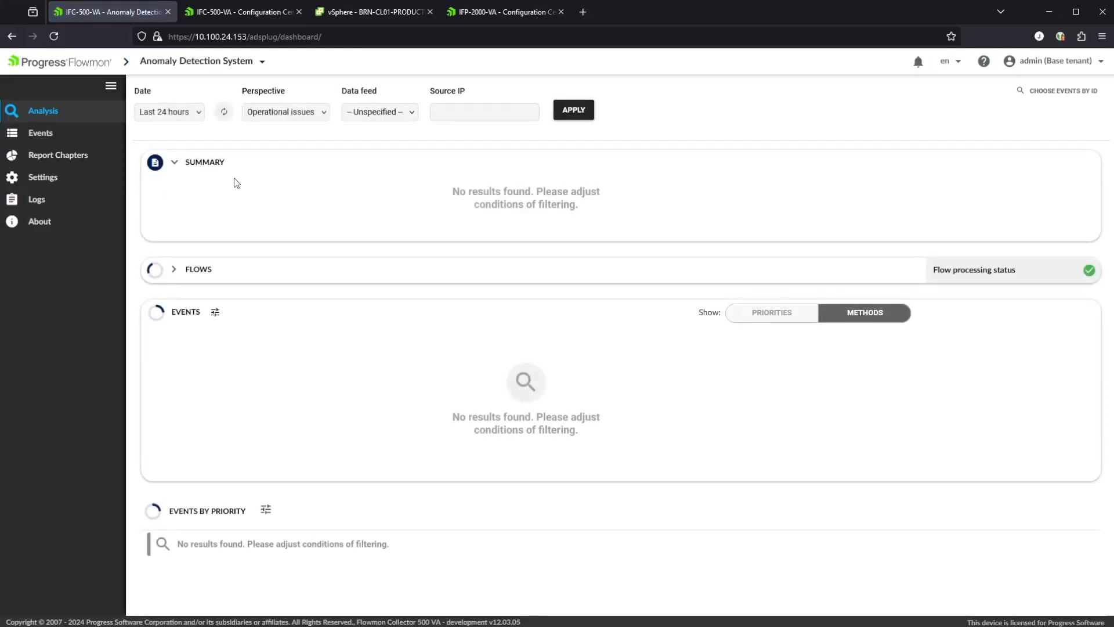
click(47, 181)
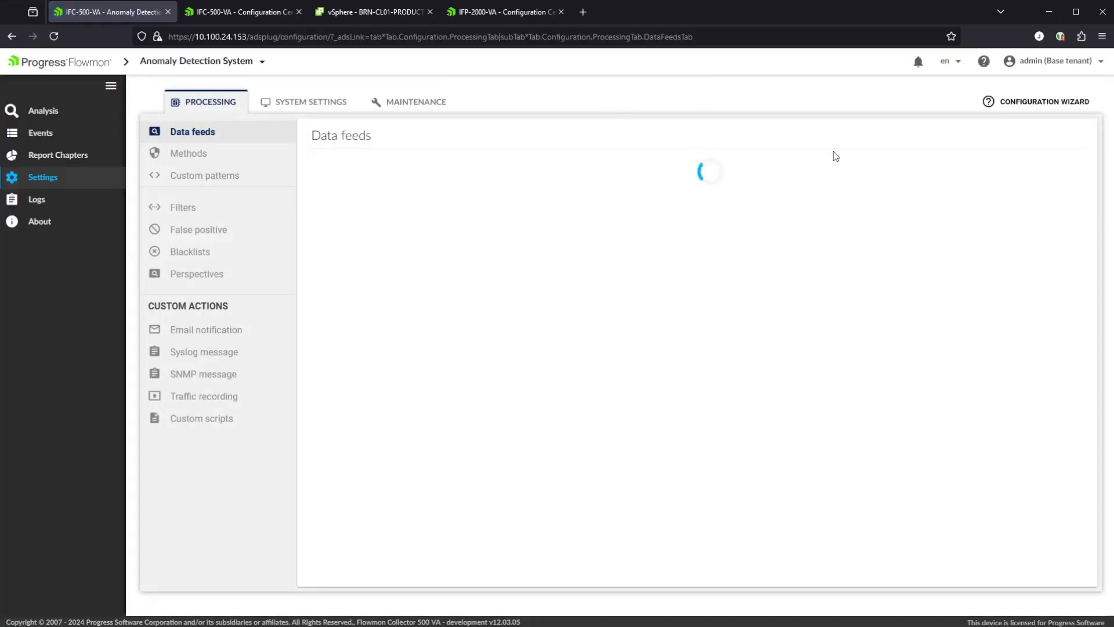
click(1075, 182)
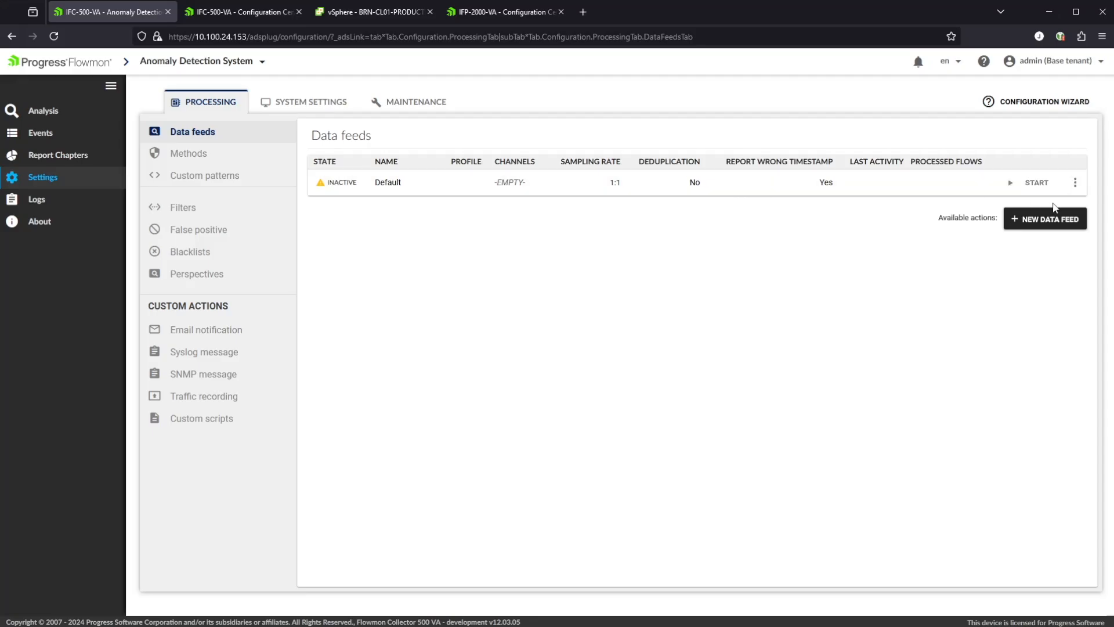
click(1075, 182)
click(1002, 203)
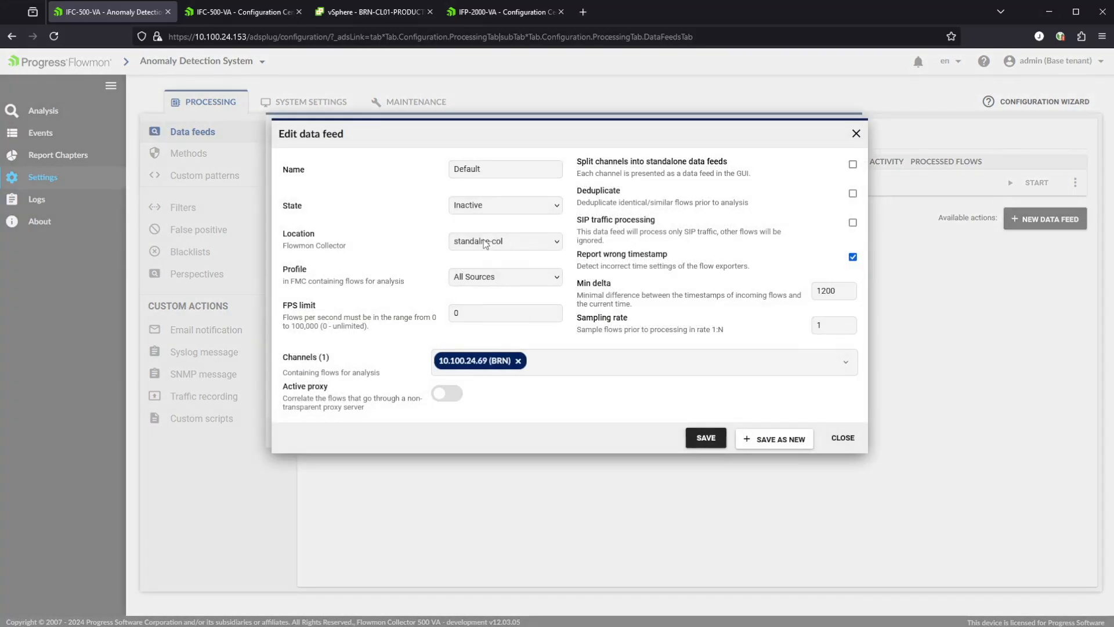
click(514, 274)
click(506, 312)
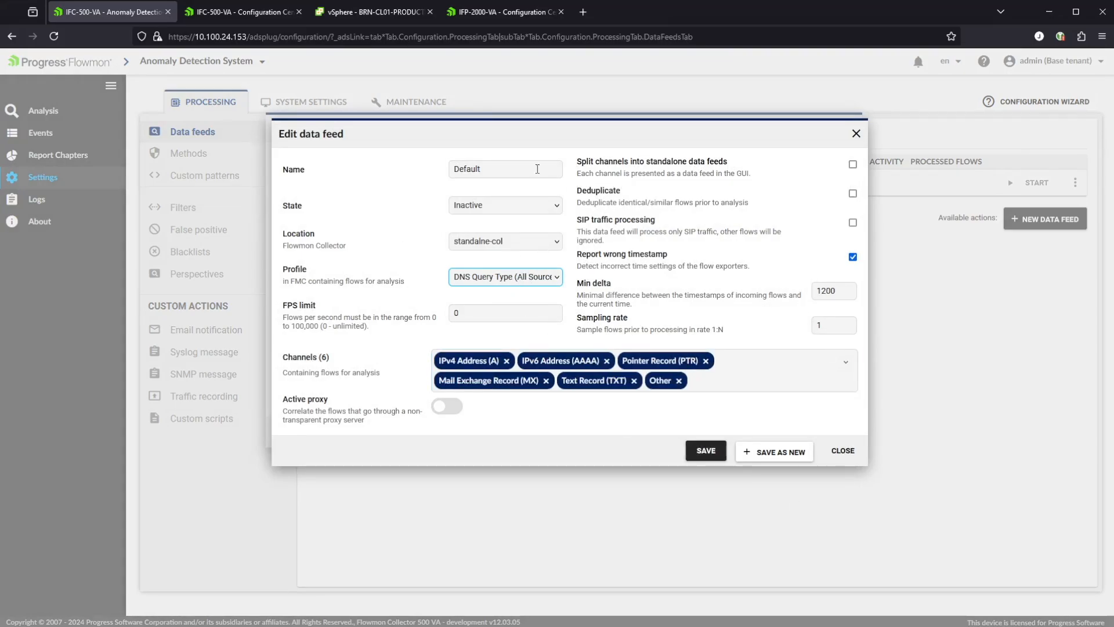
click(507, 206)
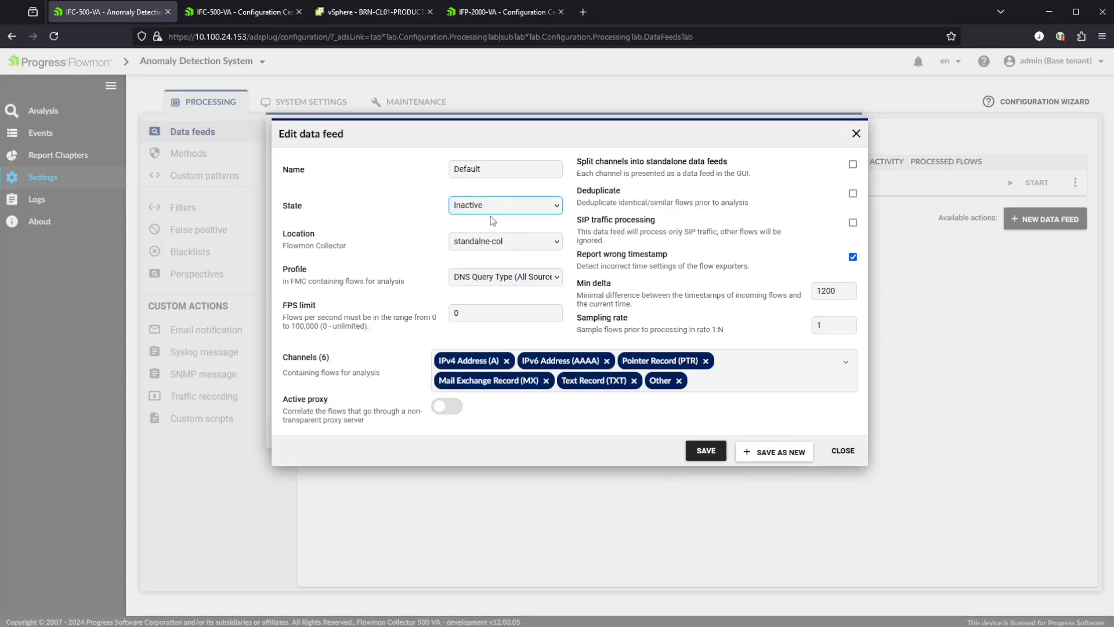
click(471, 241)
click(705, 450)
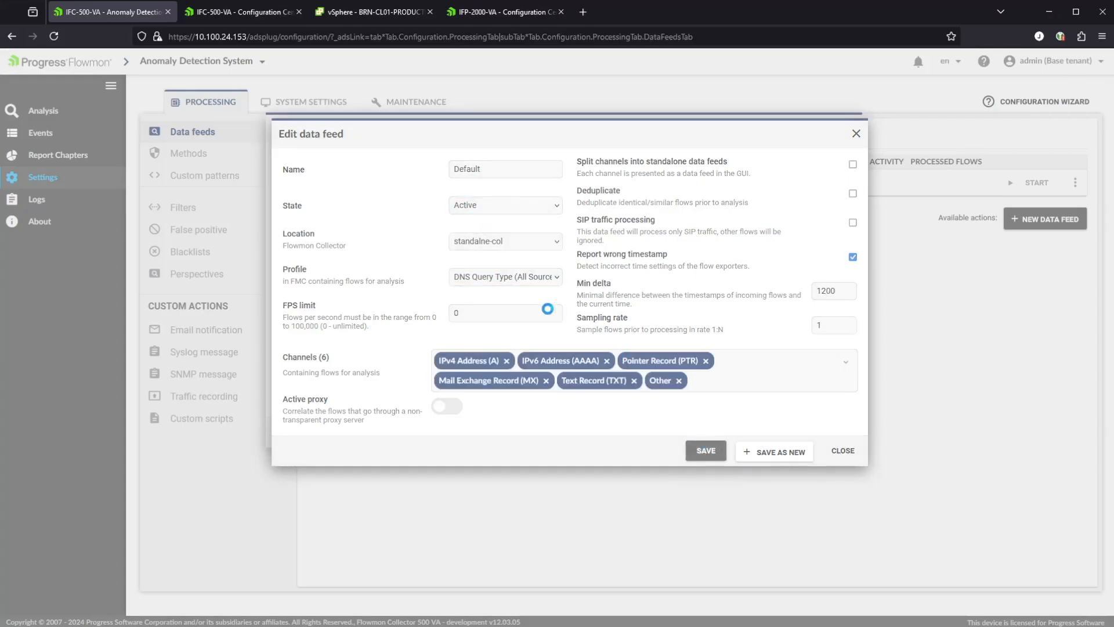